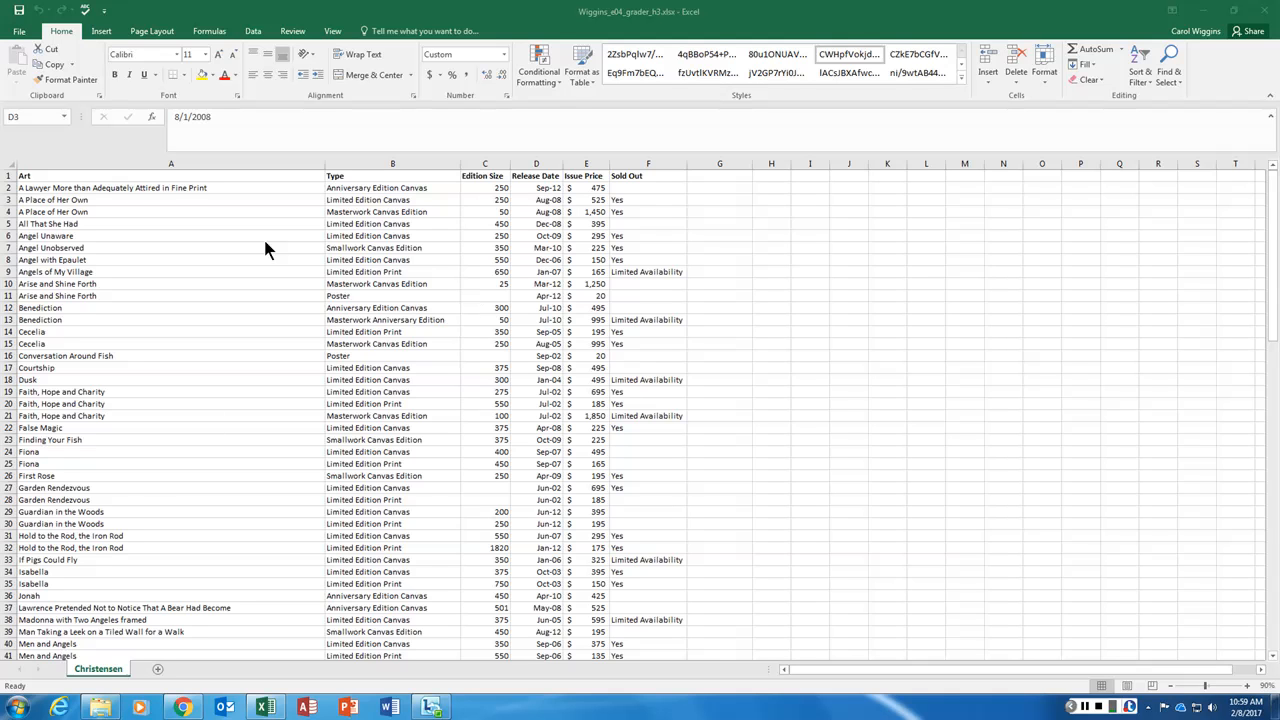
Examine the first record in row 2, from its Art title through Type, Edition Size, Release Date, Issue Price and Sold Out
{"action": "left_click", "coordinate": [182, 189]}
{"action": "left_click", "coordinate": [350, 192]}
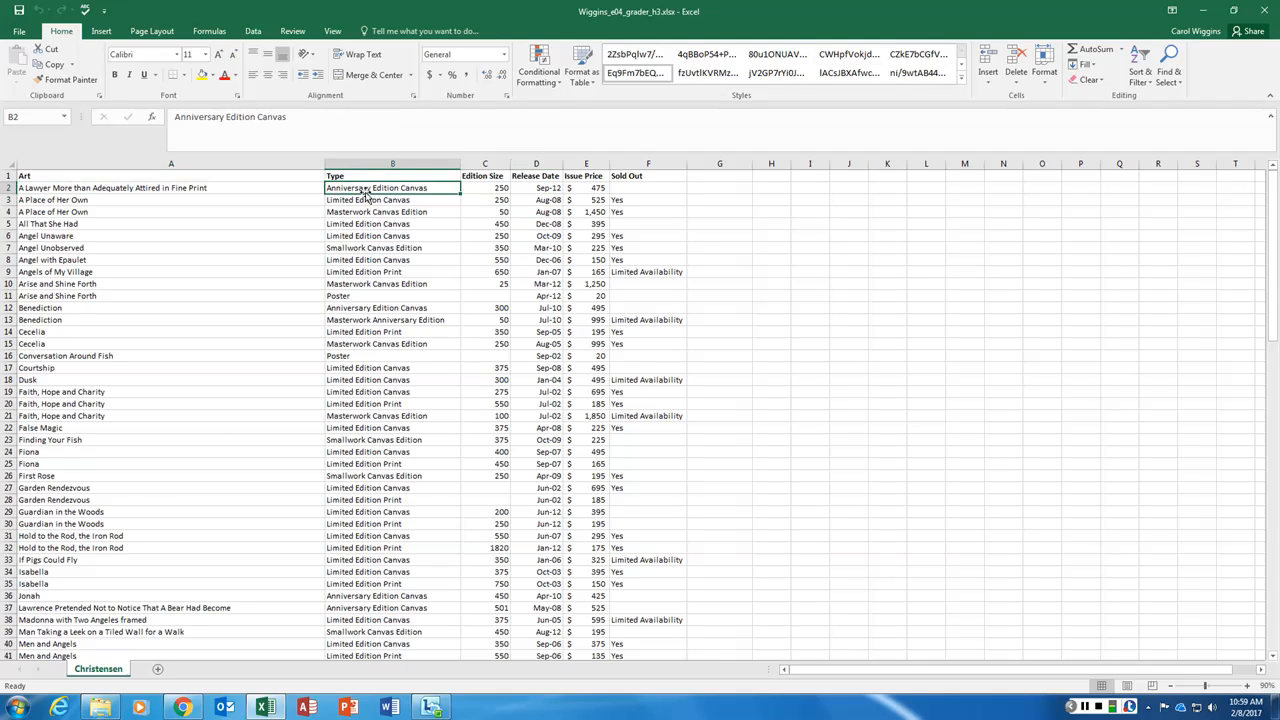
{"action": "left_click", "coordinate": [494, 189]}
{"action": "left_click", "coordinate": [533, 188]}
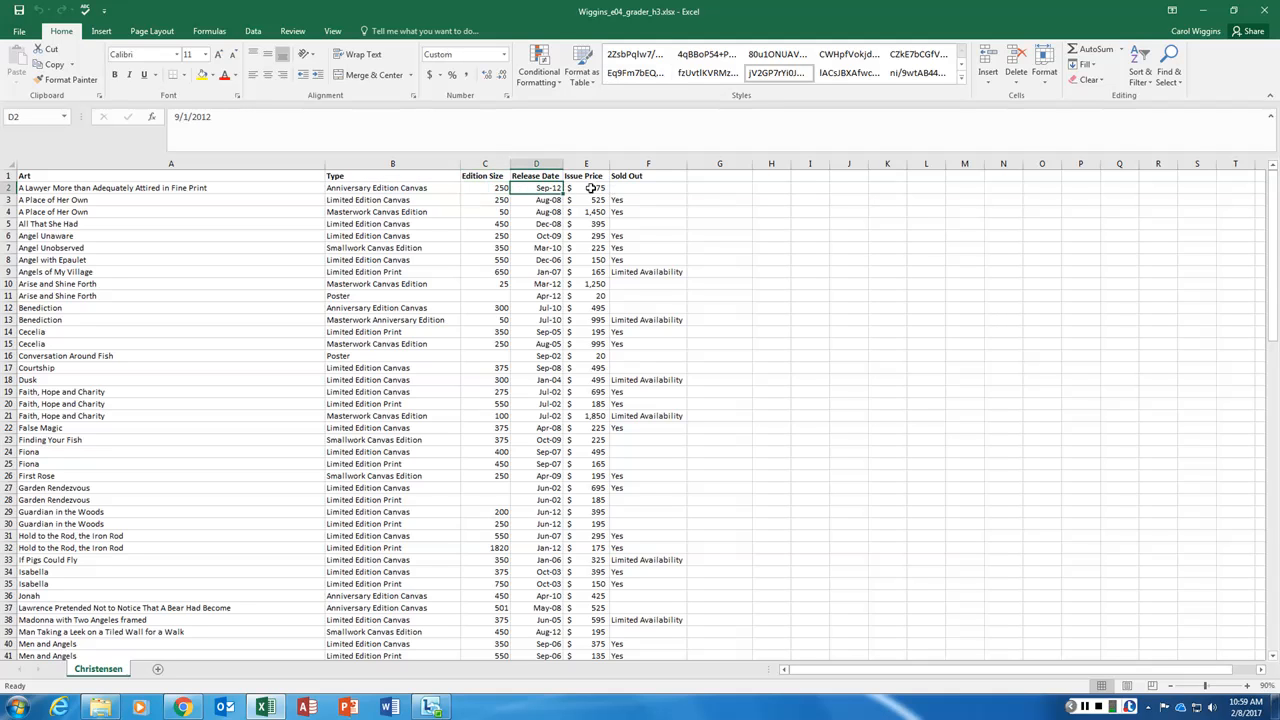
{"action": "left_click", "coordinate": [588, 188]}
{"action": "left_click", "coordinate": [629, 191]}
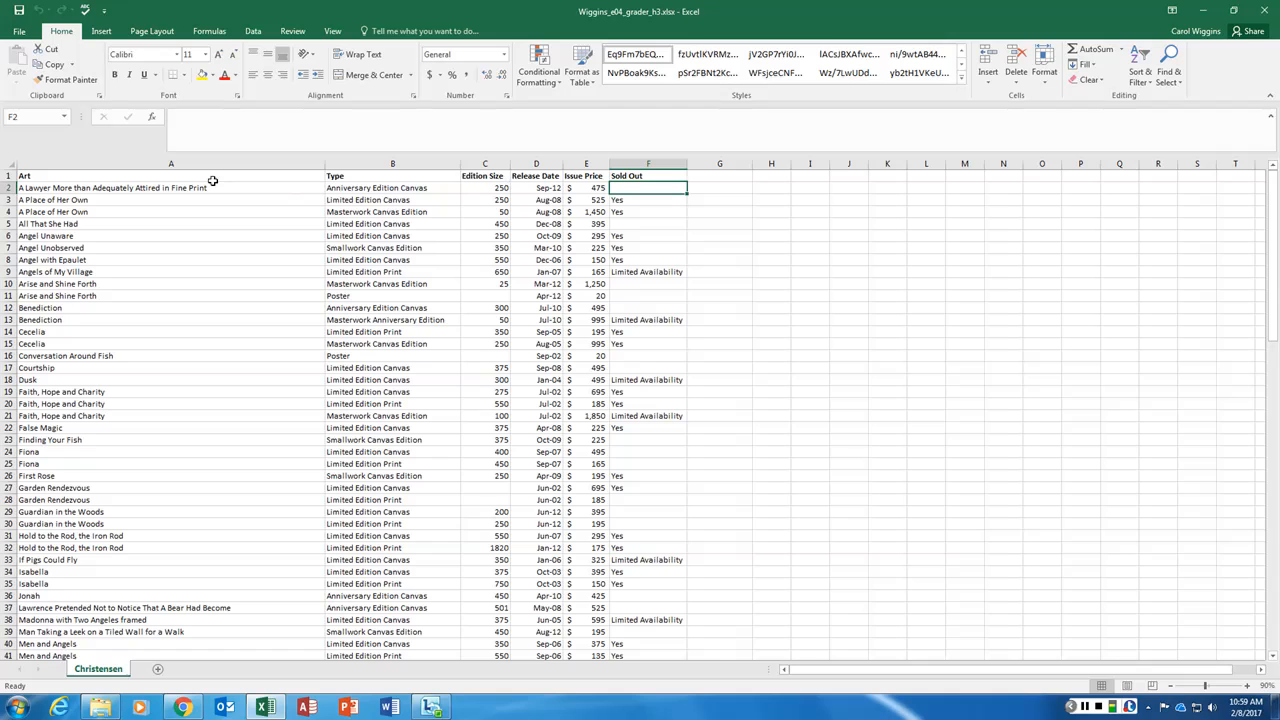
{"action": "left_click", "coordinate": [494, 188]}
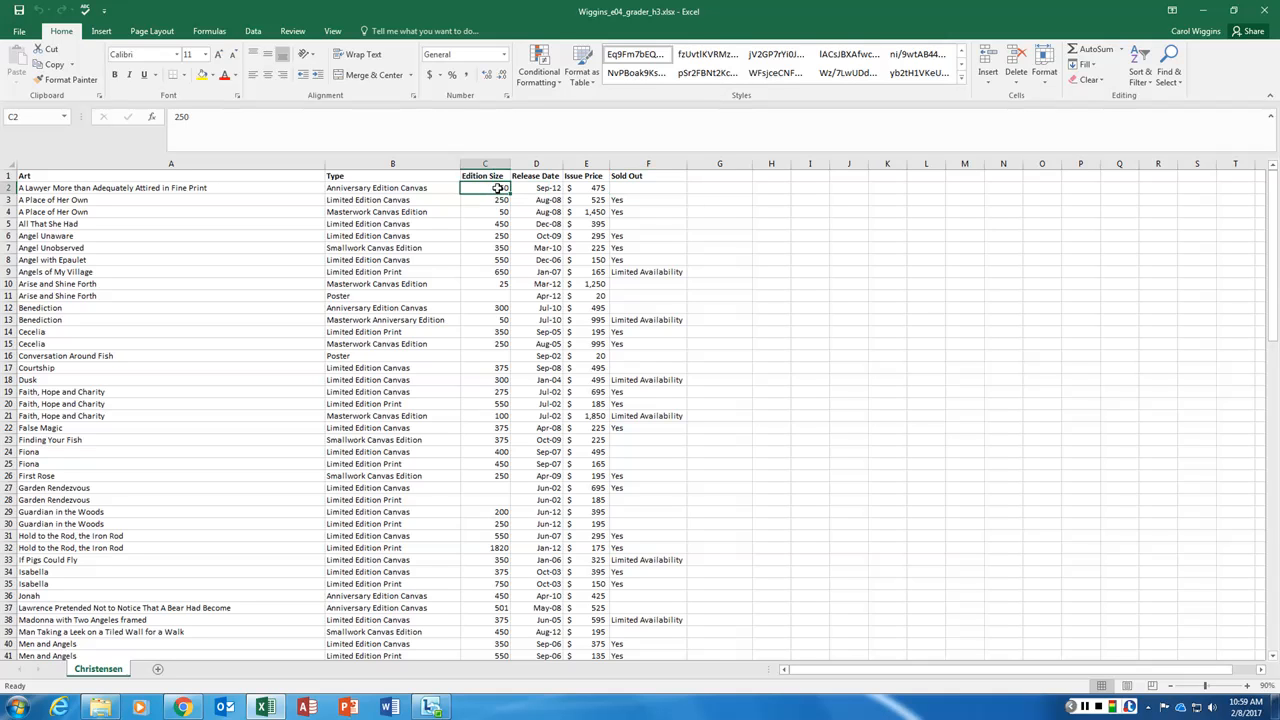
{"action": "left_click", "coordinate": [378, 188]}
{"action": "left_click", "coordinate": [238, 188]}
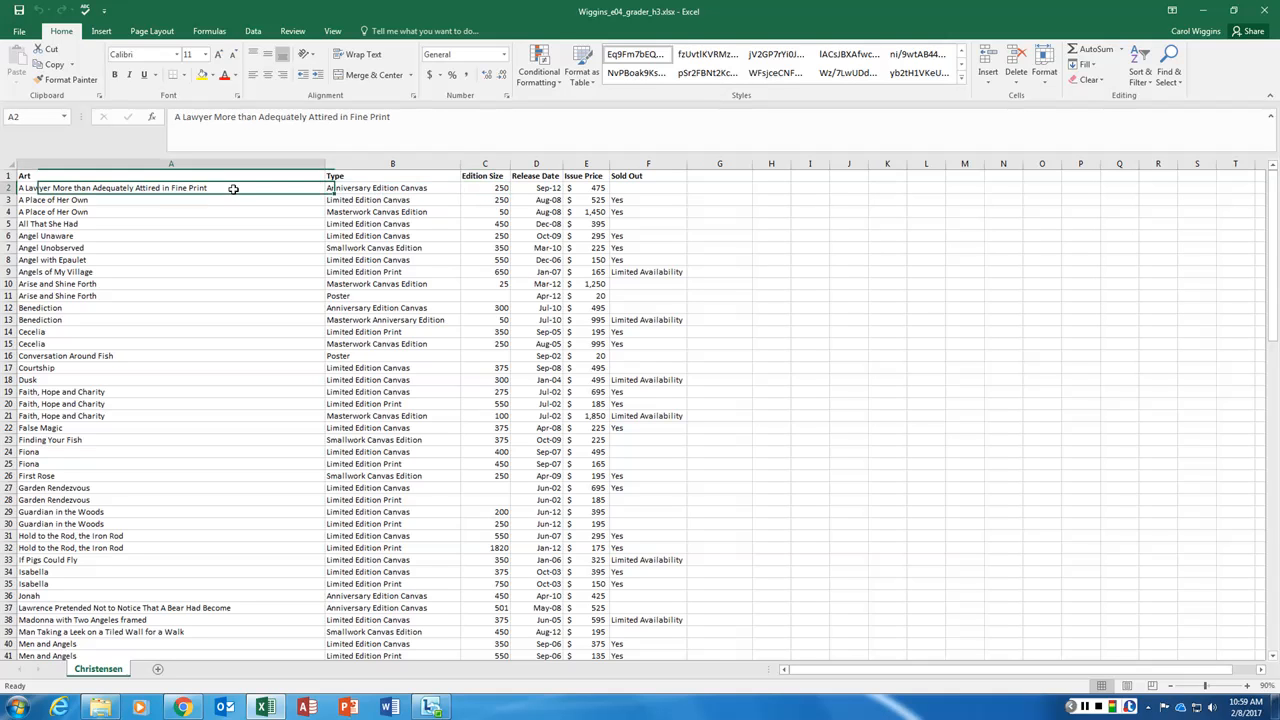
{"action": "left_click", "coordinate": [516, 188]}
{"action": "left_click", "coordinate": [487, 187]}
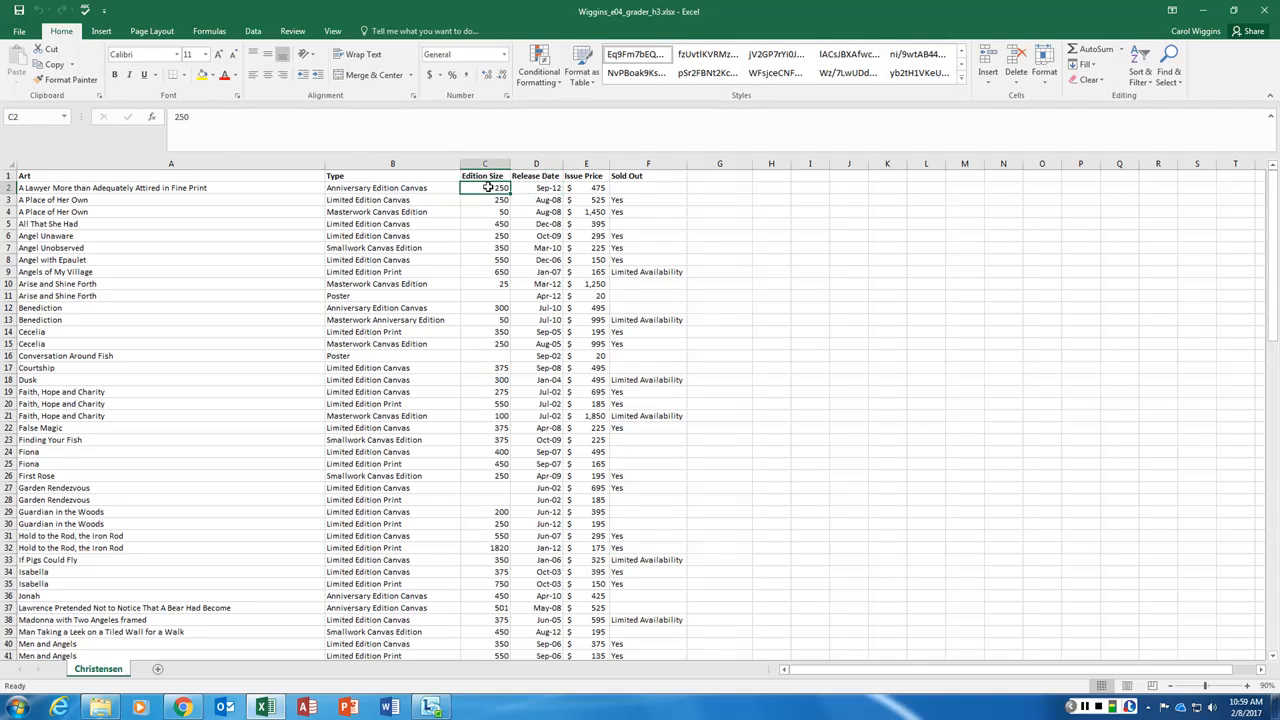
{"action": "left_click", "coordinate": [543, 188]}
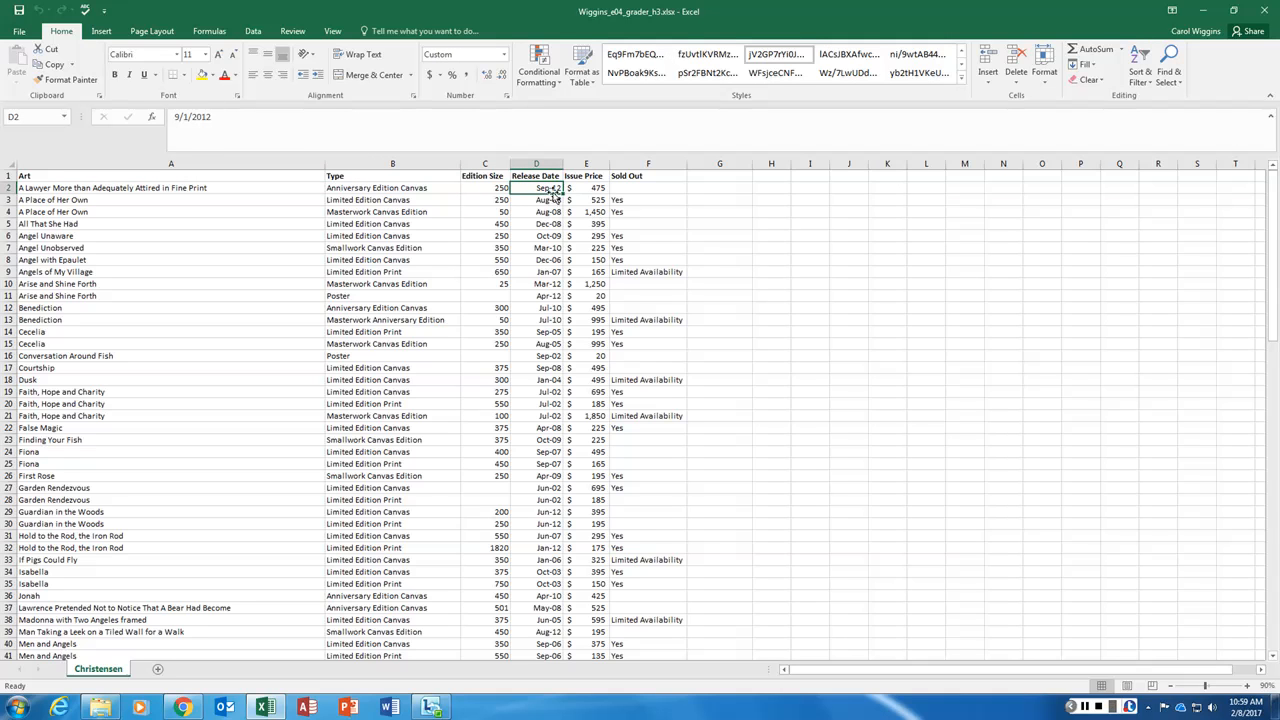
{"action": "left_click_drag", "start_coordinate": [430, 188], "coordinate": [107, 188]}
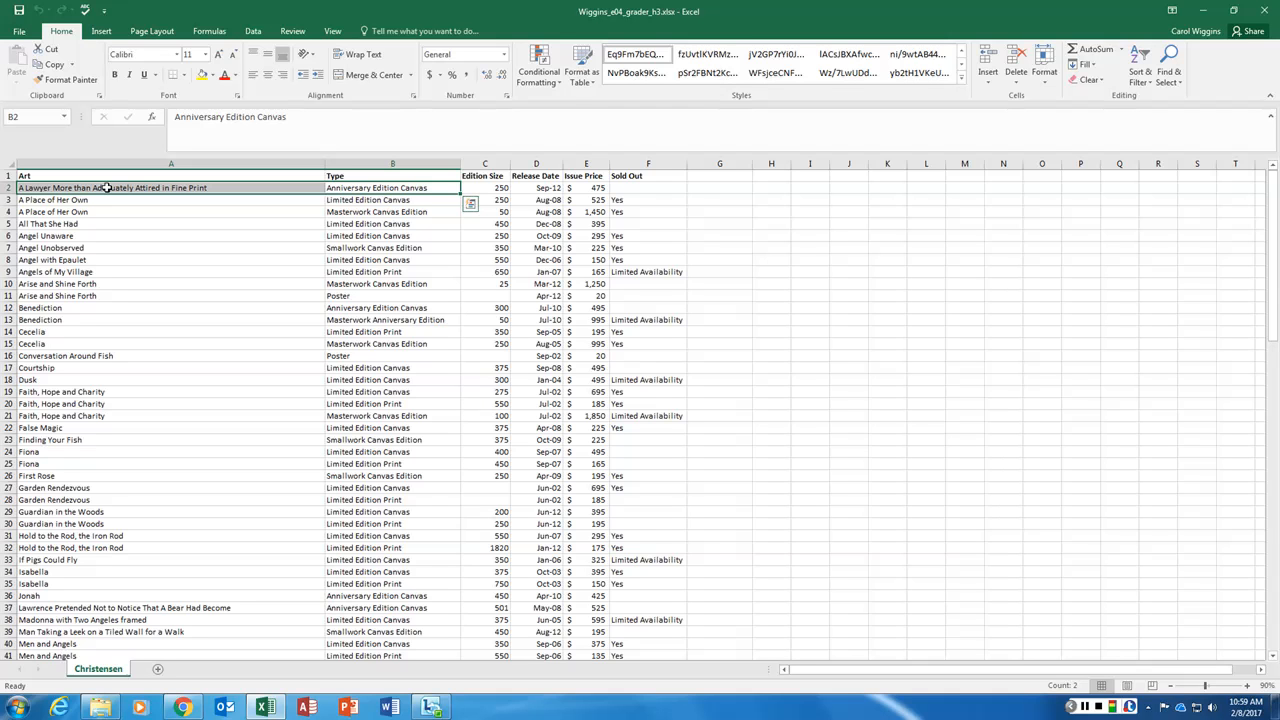
{"action": "left_click", "coordinate": [6, 188]}
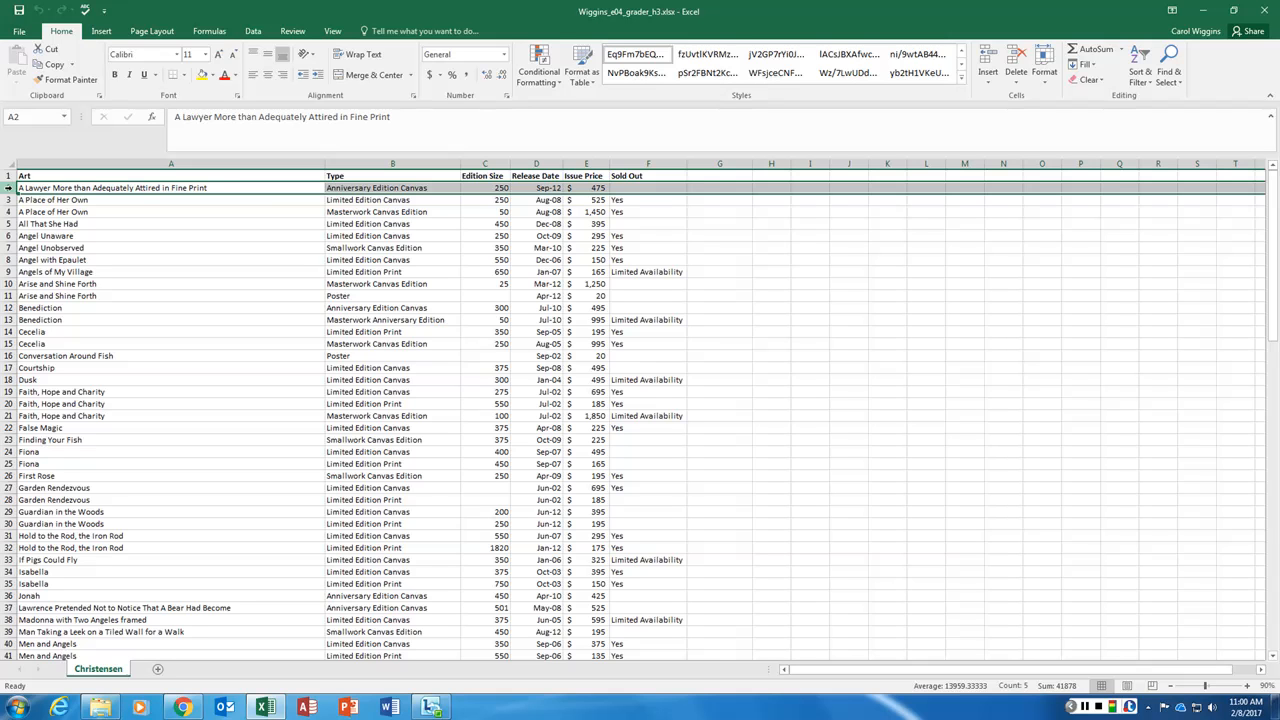
{"action": "left_click", "coordinate": [137, 198]}
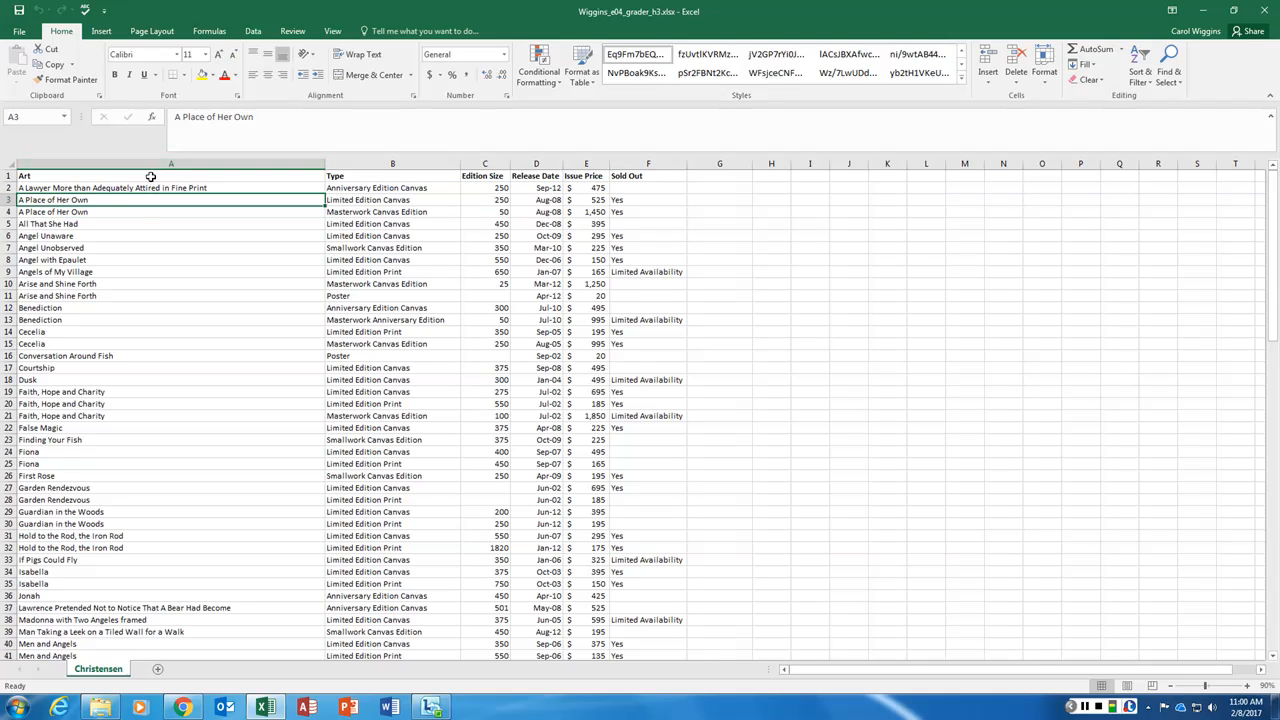
Select the data range A1:F105 to review the full extent of the art list
{"action": "left_click_drag", "start_coordinate": [124, 177], "coordinate": [647, 627]}
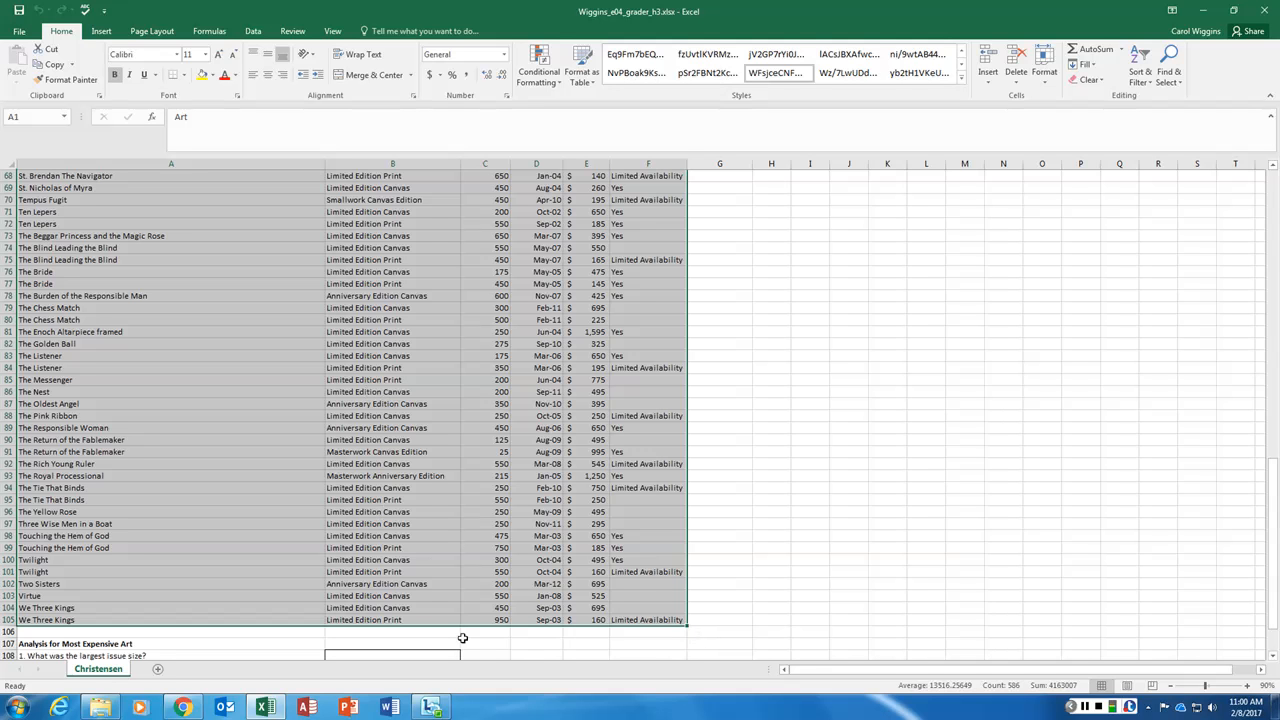
{"action": "scroll", "coordinate": [691, 492], "scroll_direction": "up", "scroll_amount": 20}
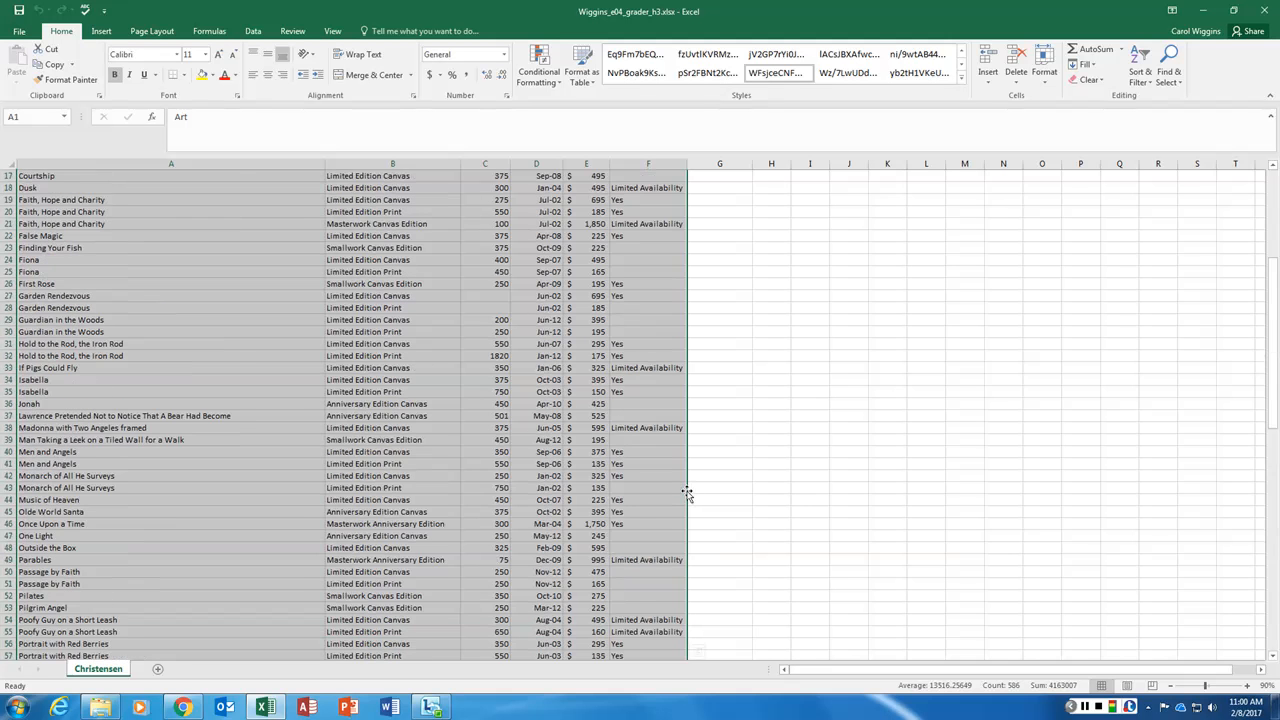
{"action": "left_click", "coordinate": [331, 246]}
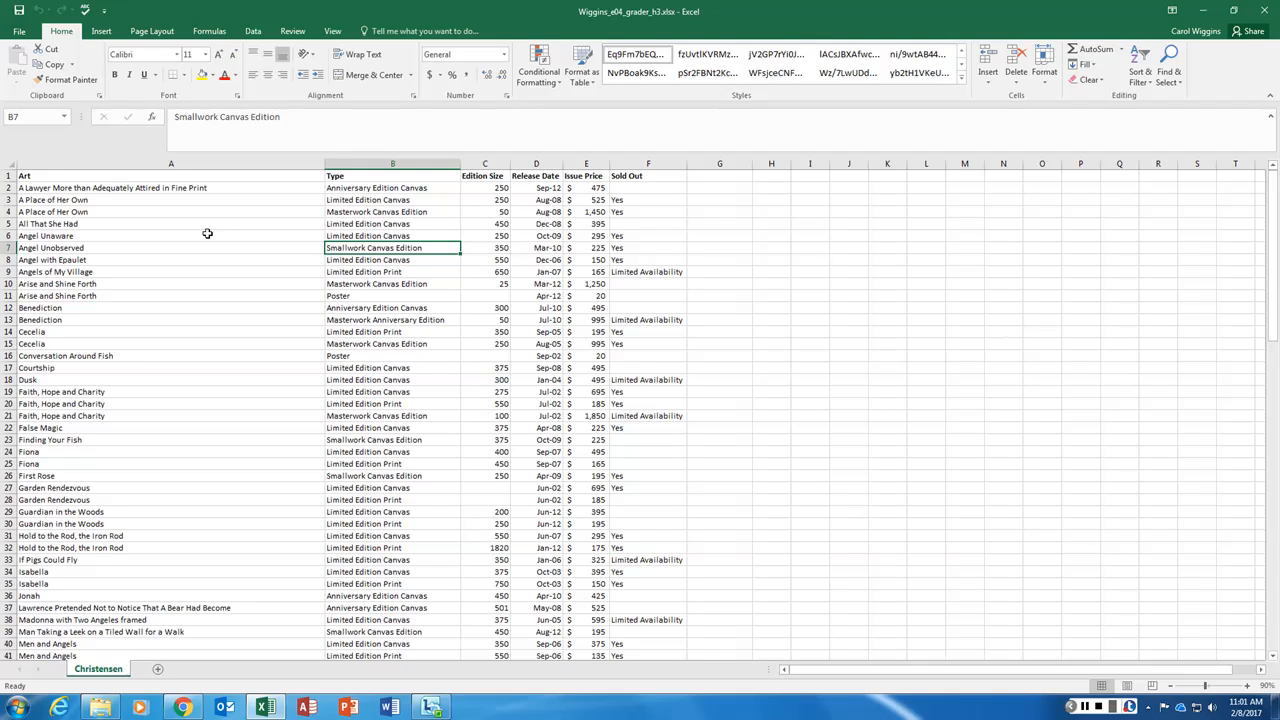
Format the data range A1:F105 as a table with headers, using the purple Table Style Medium 5
{"action": "left_click", "coordinate": [200, 210]}
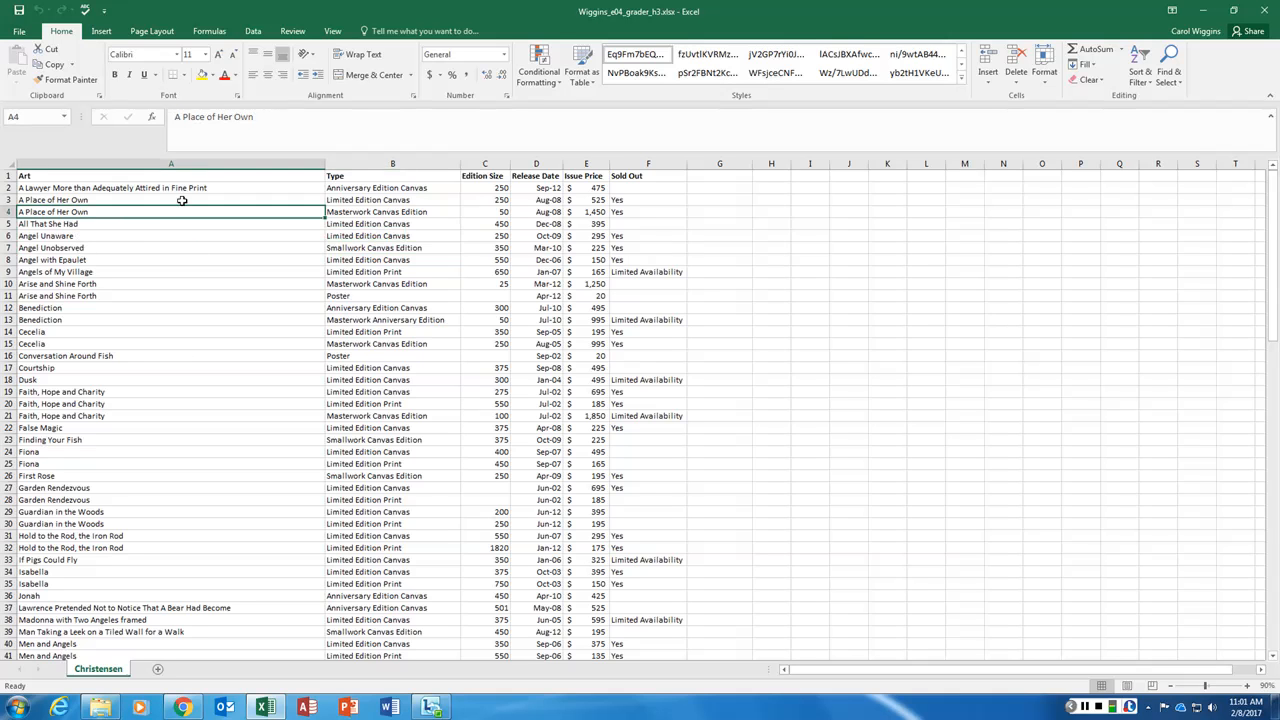
{"action": "left_click", "coordinate": [468, 346]}
{"action": "left_click", "coordinate": [230, 346]}
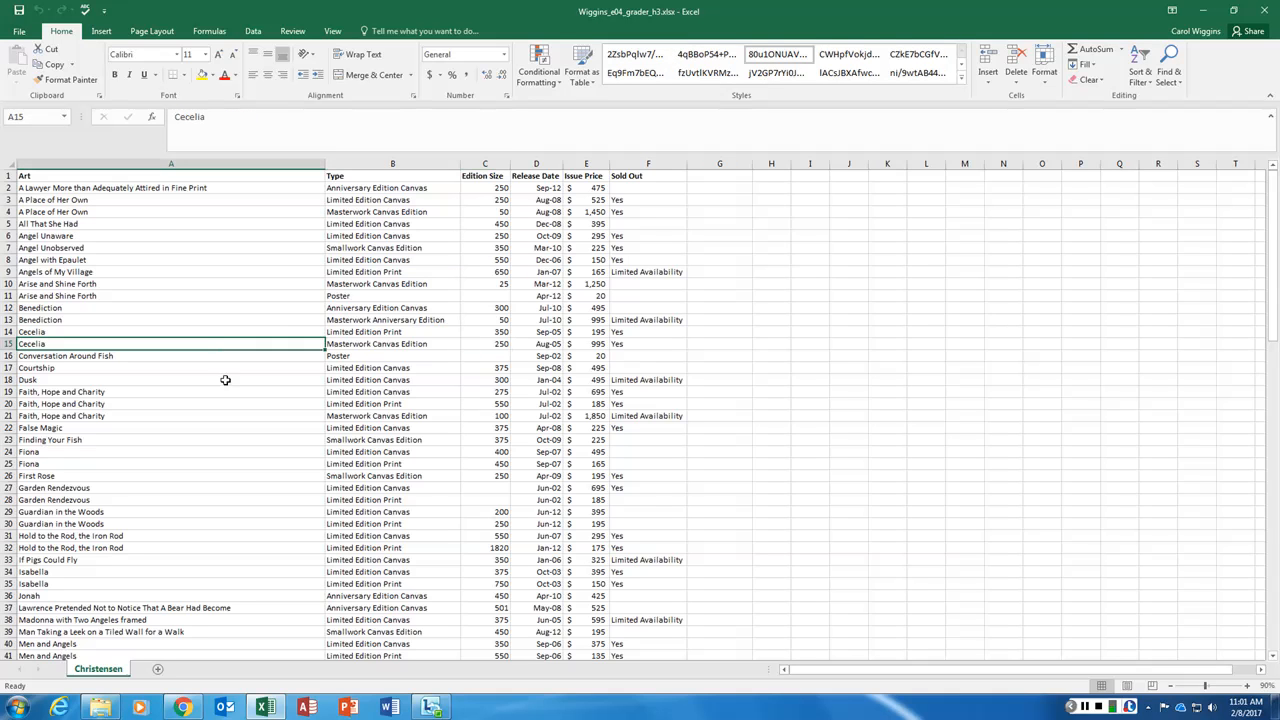
{"action": "left_click", "coordinate": [585, 72]}
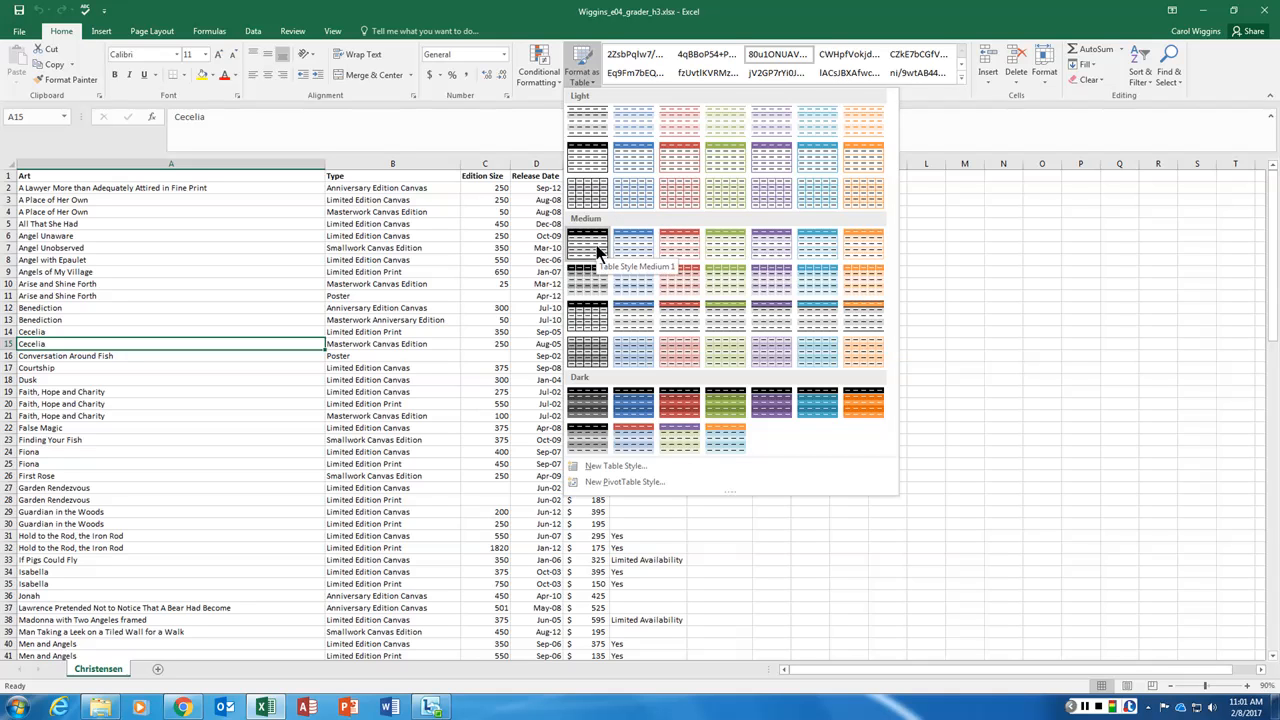
{"action": "left_click", "coordinate": [777, 244]}
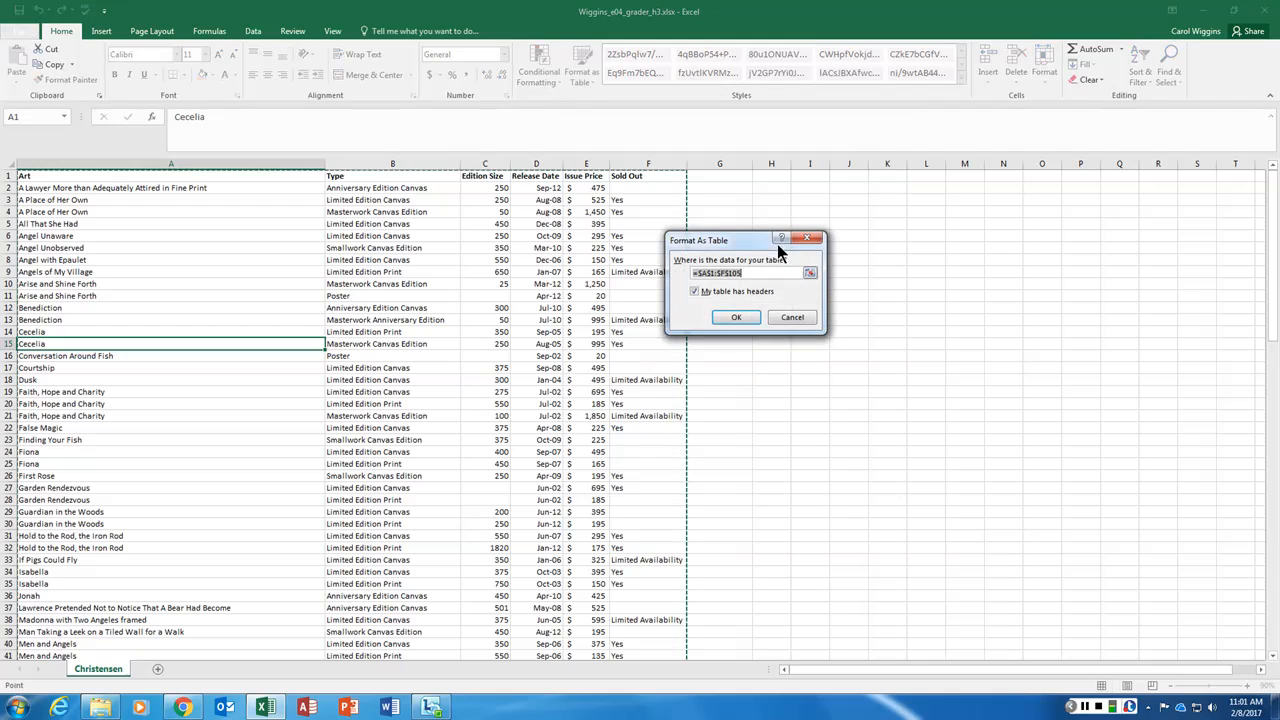
{"action": "scroll", "coordinate": [596, 332], "scroll_direction": "down", "scroll_amount": 18}
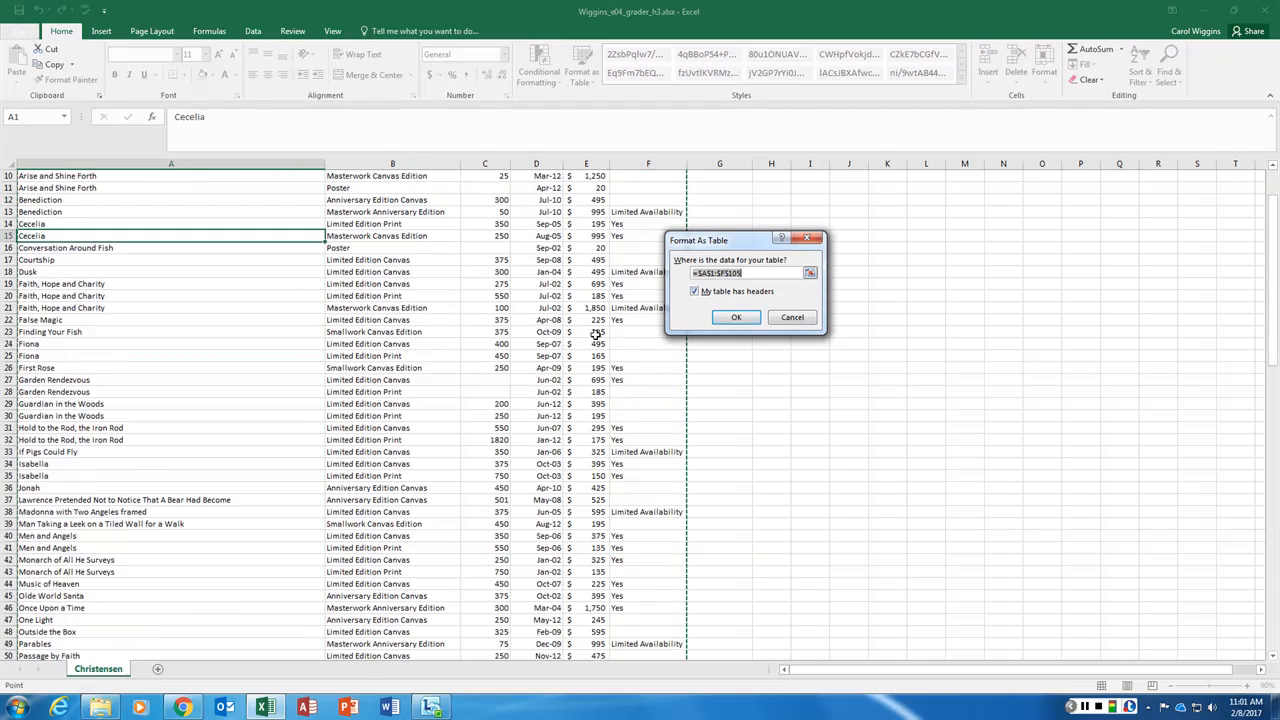
{"action": "scroll", "coordinate": [596, 332], "scroll_direction": "down", "scroll_amount": 8}
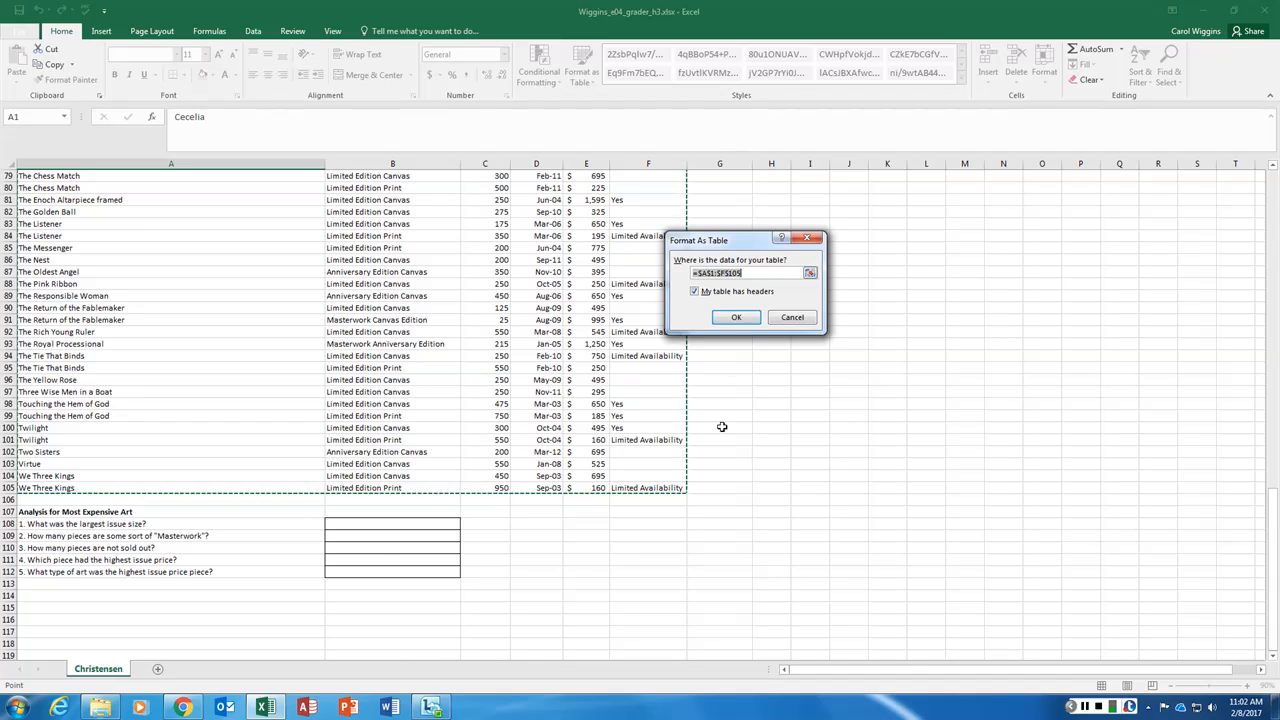
{"action": "scroll", "coordinate": [991, 394], "scroll_direction": "up", "scroll_amount": 5}
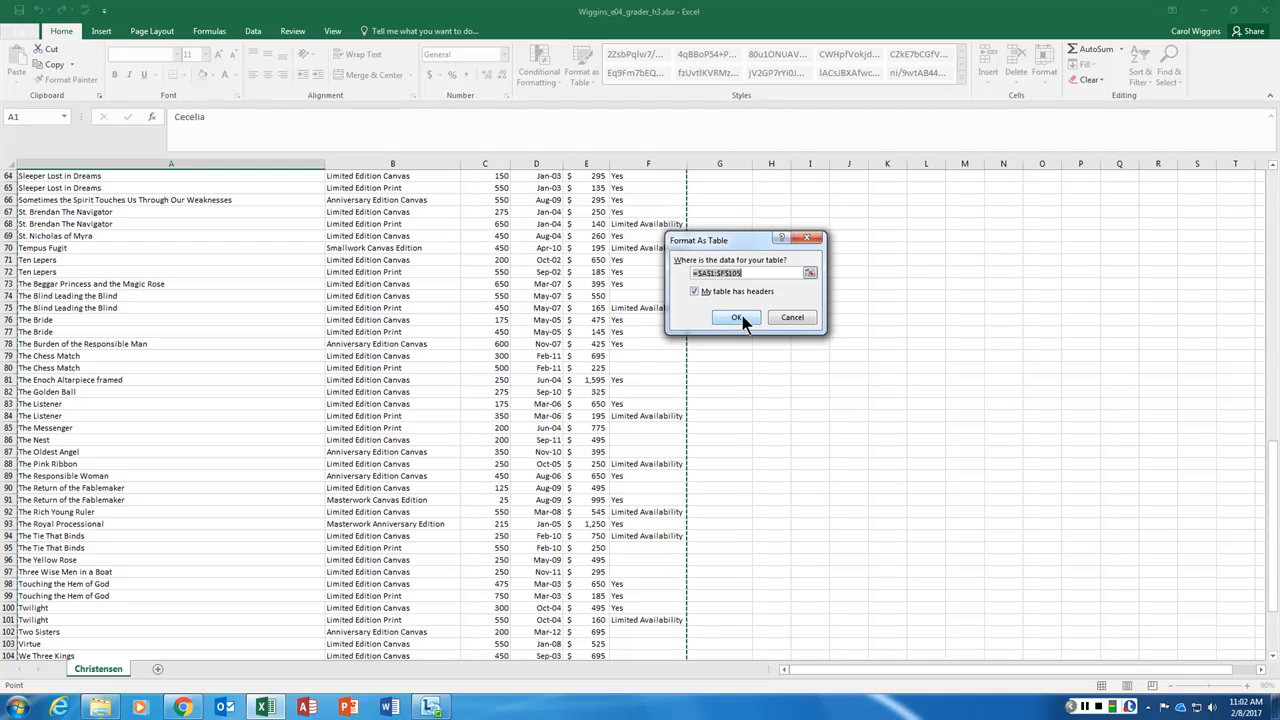
{"action": "left_click", "coordinate": [737, 318]}
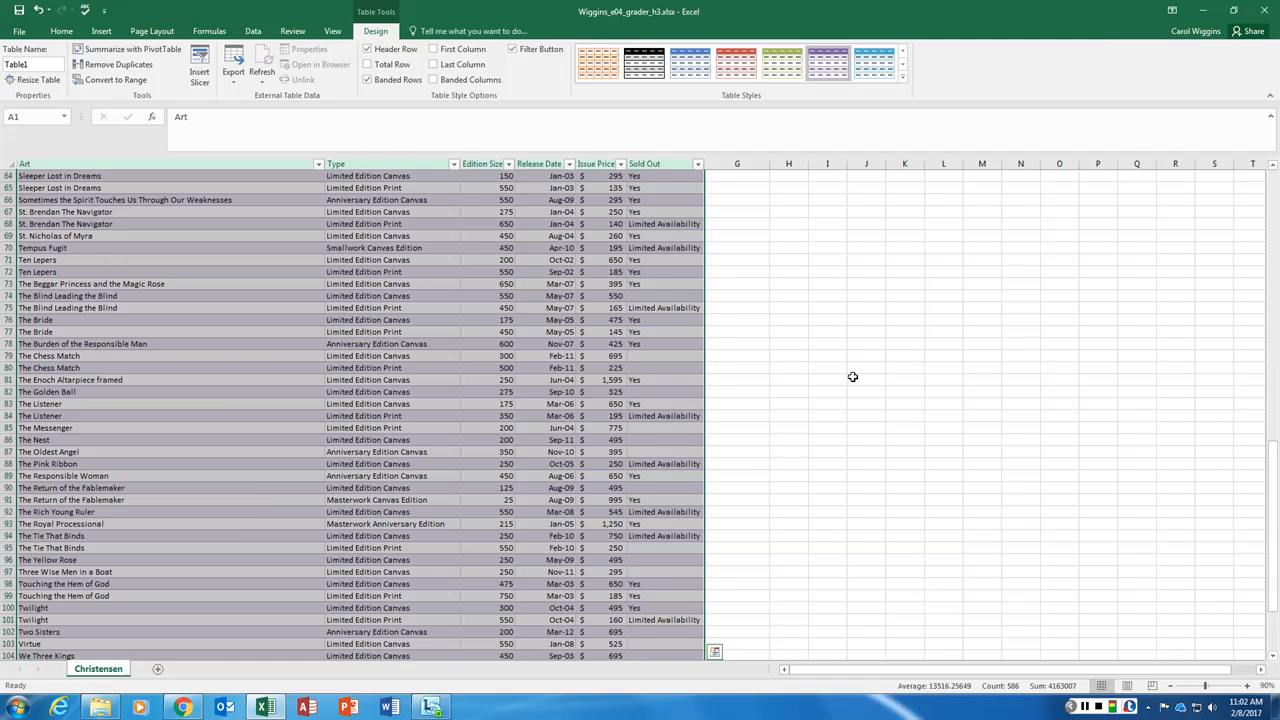
{"action": "scroll", "coordinate": [760, 344], "scroll_direction": "up", "scroll_amount": 20}
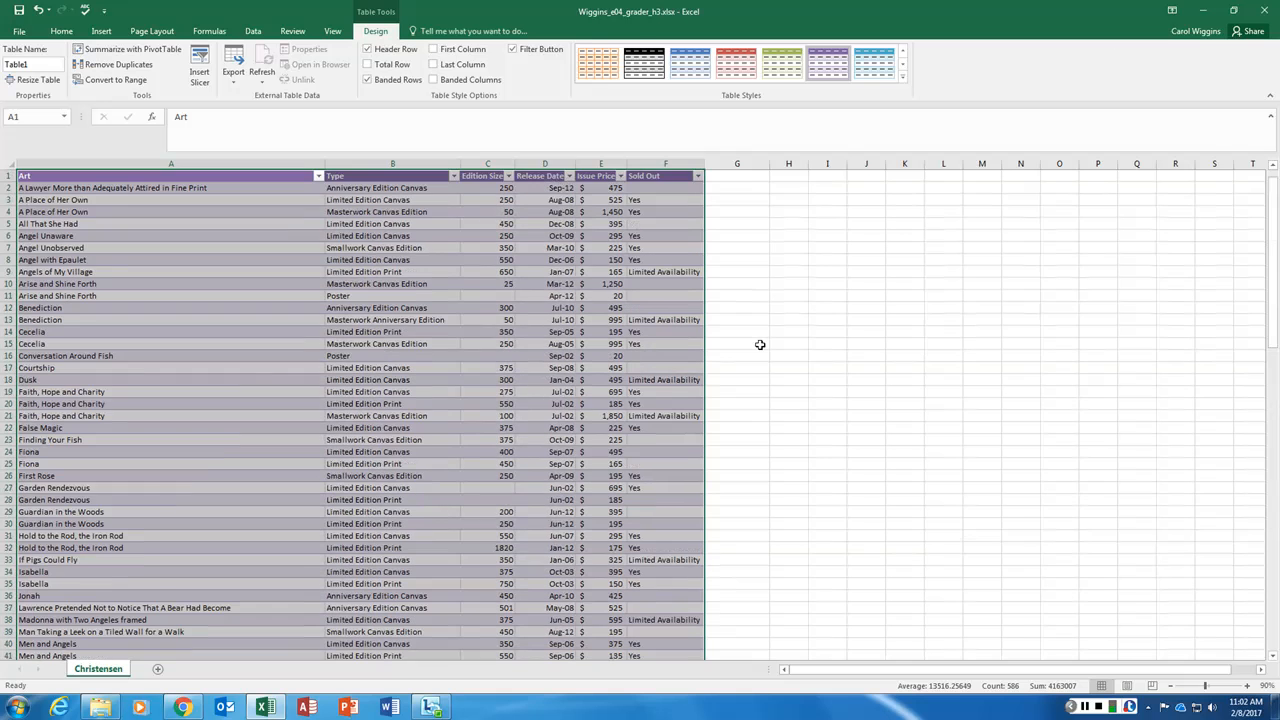
Select the data of the Type column in the table
{"action": "left_click", "coordinate": [124, 176]}
{"action": "left_click", "coordinate": [134, 172]}
{"action": "left_click", "coordinate": [362, 172]}
{"action": "left_click", "coordinate": [360, 176]}
{"action": "left_click", "coordinate": [245, 172]}
{"action": "left_click", "coordinate": [344, 171]}
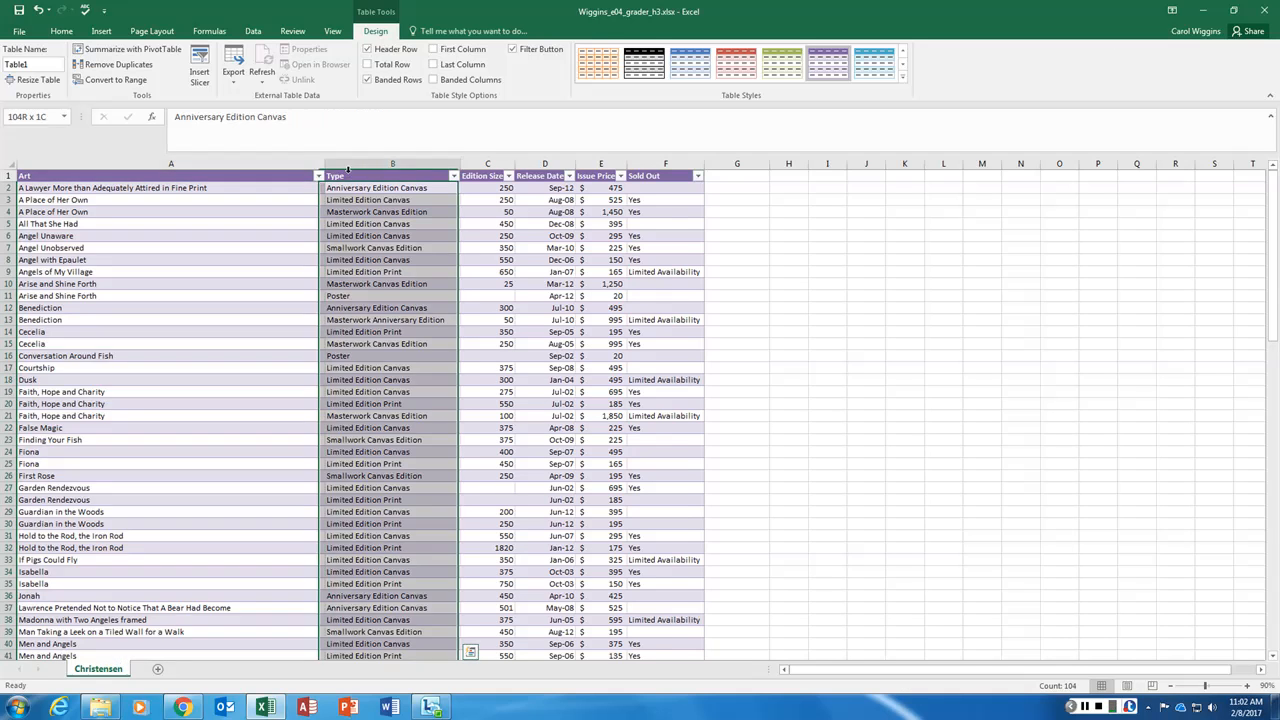
{"action": "left_click", "coordinate": [1084, 706]}
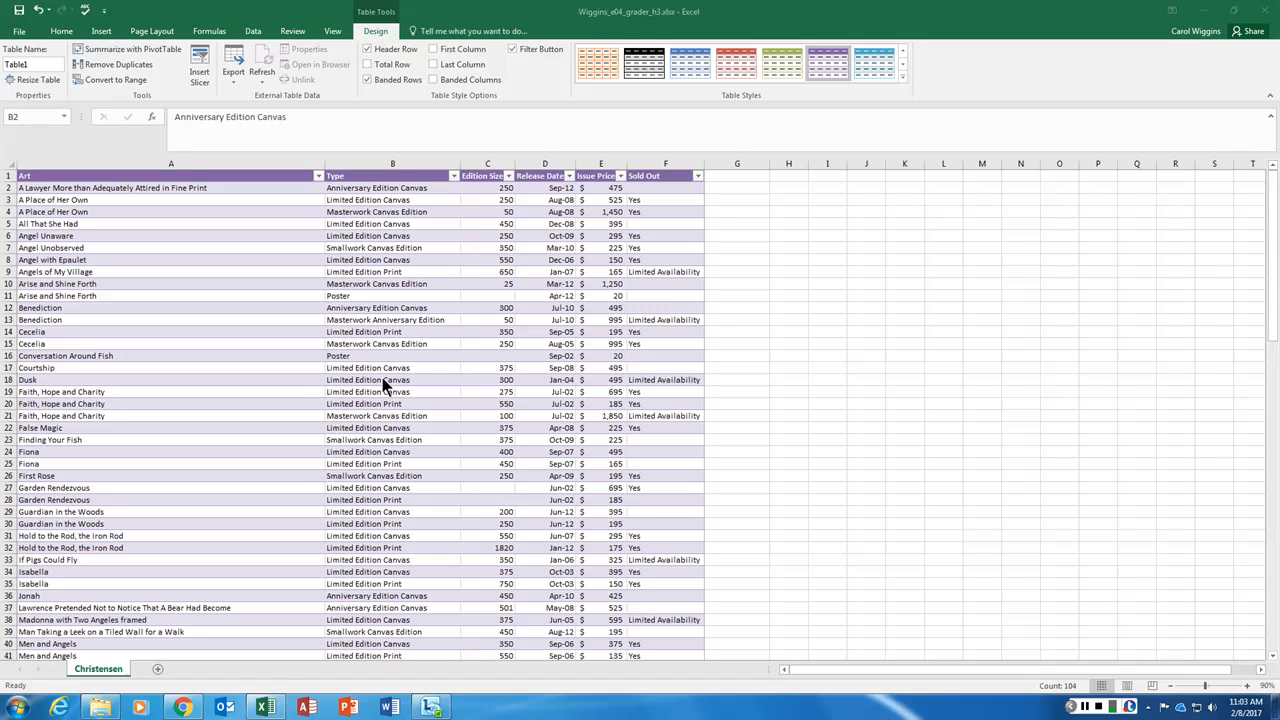
Sort the table by the Type column from A to Z
{"action": "left_click", "coordinate": [455, 176]}
{"action": "left_click", "coordinate": [455, 176]}
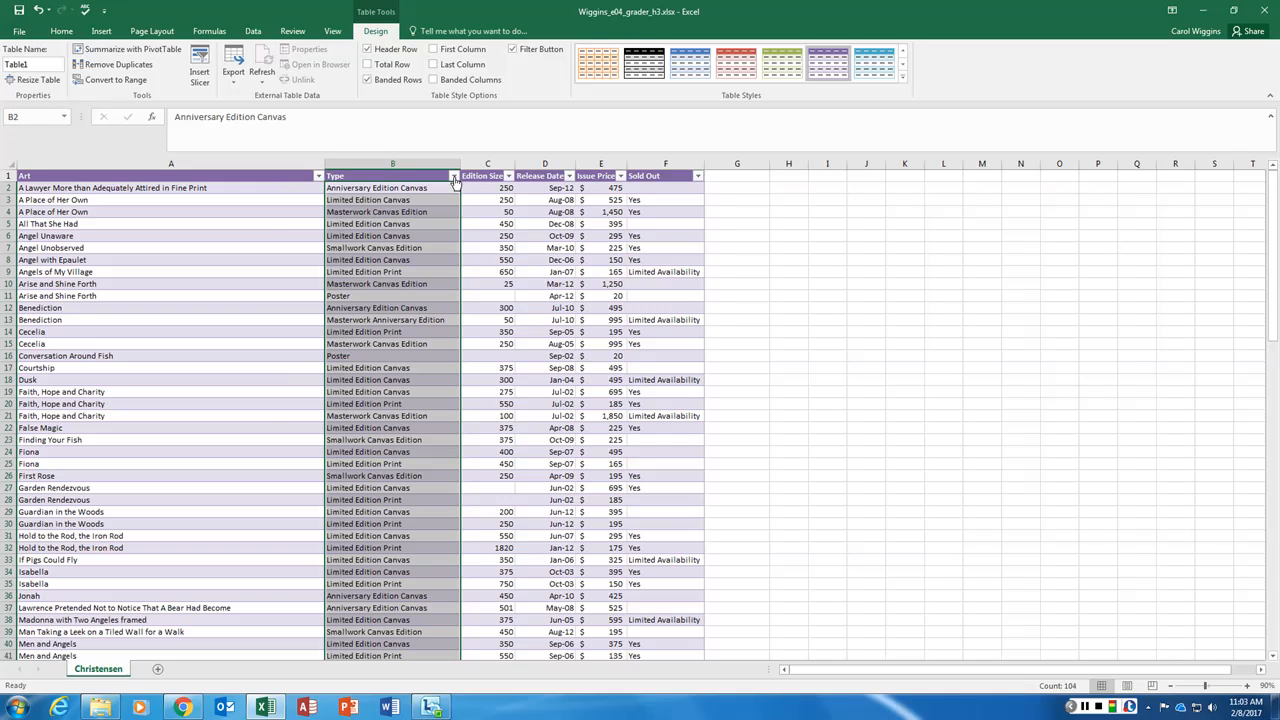
{"action": "left_click", "coordinate": [455, 178]}
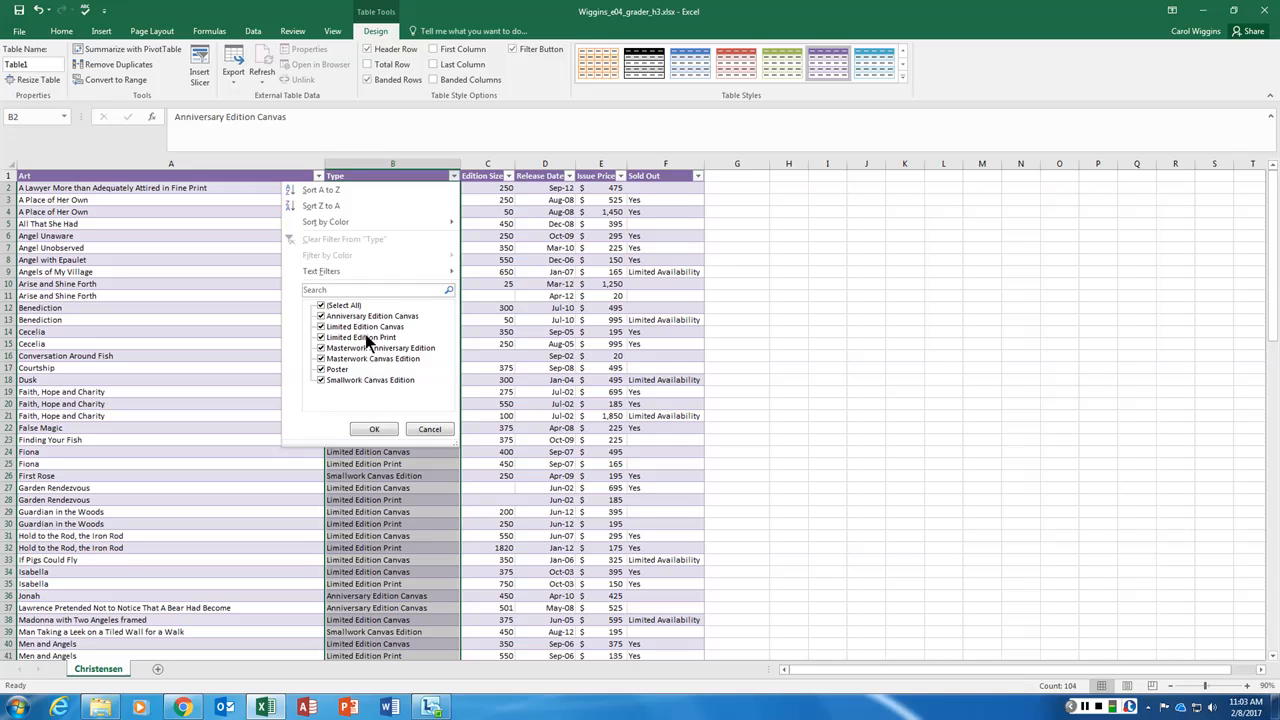
{"action": "left_click", "coordinate": [326, 191]}
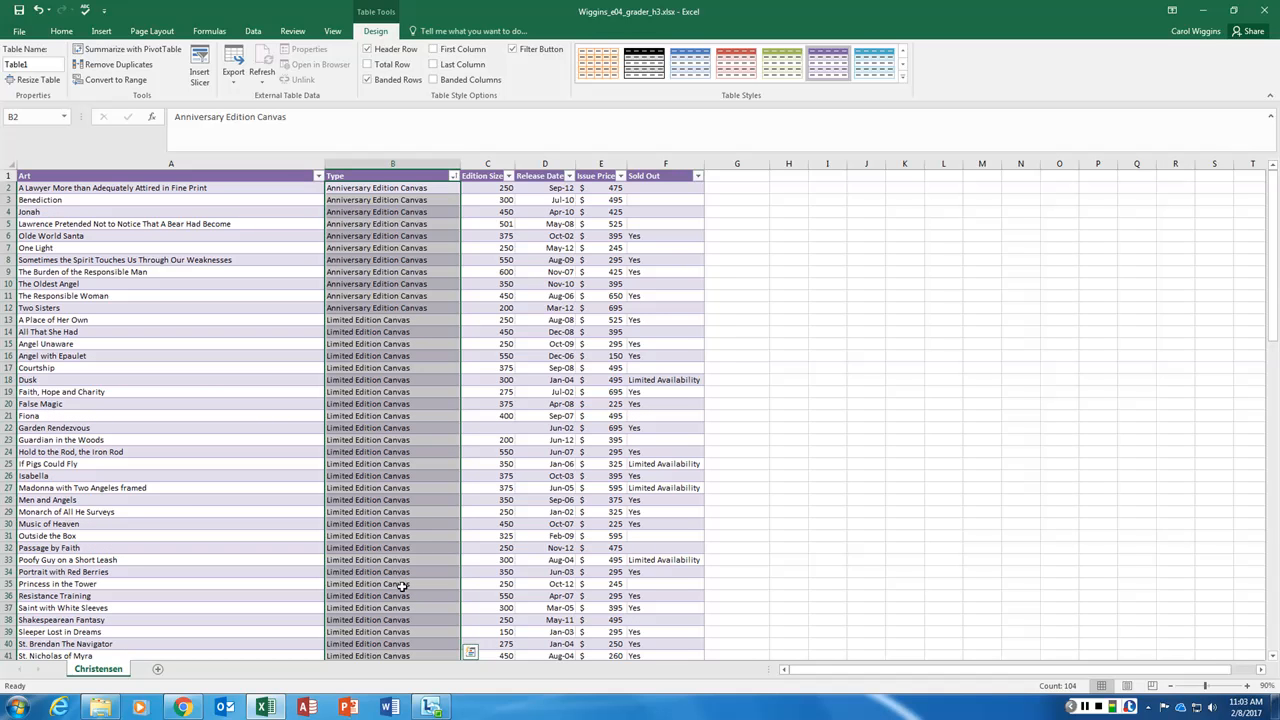
Sort the table by Release Date from newest to oldest and re-sort it by Type from A to Z
{"action": "left_click", "coordinate": [569, 176]}
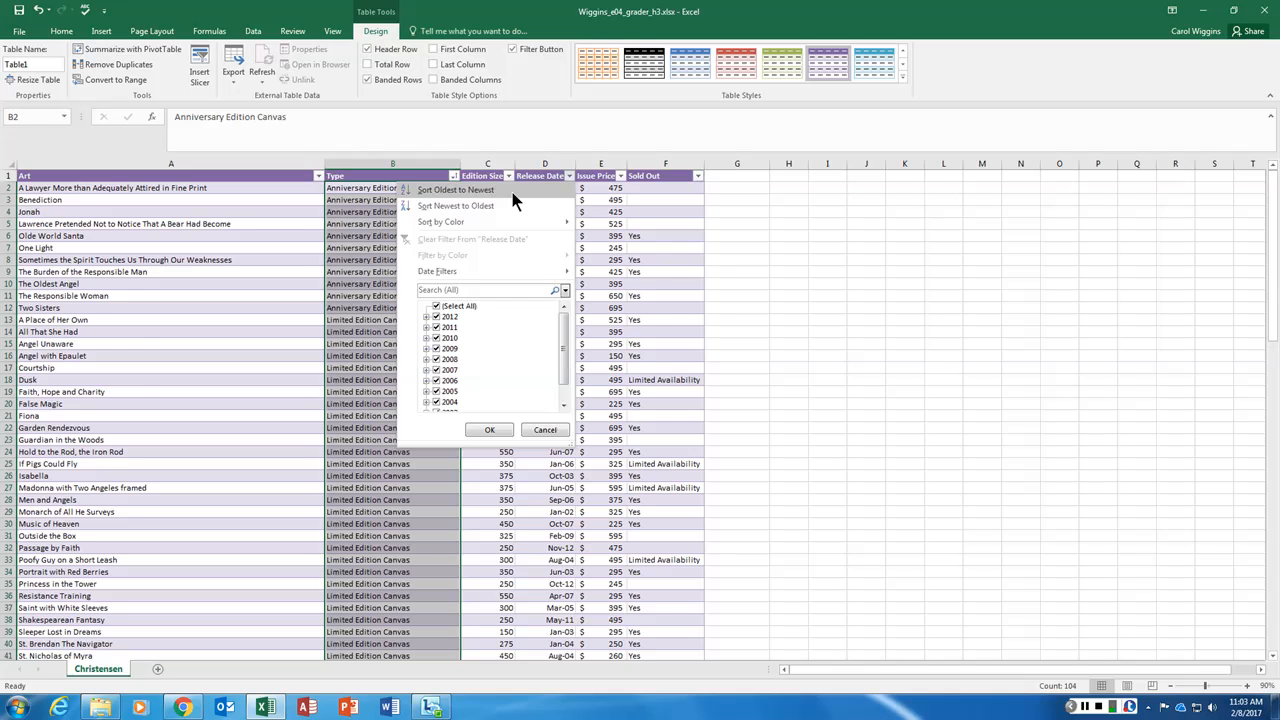
{"action": "key", "text": "Escape"}
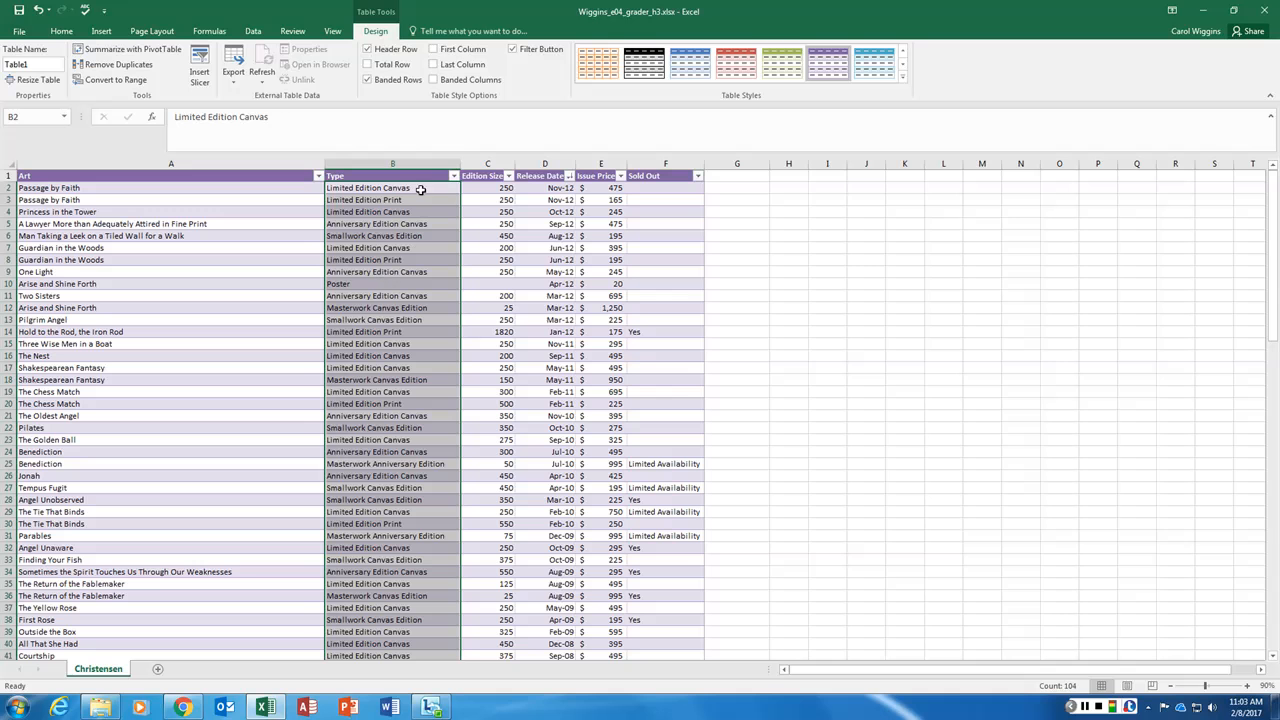
{"action": "left_click", "coordinate": [454, 176]}
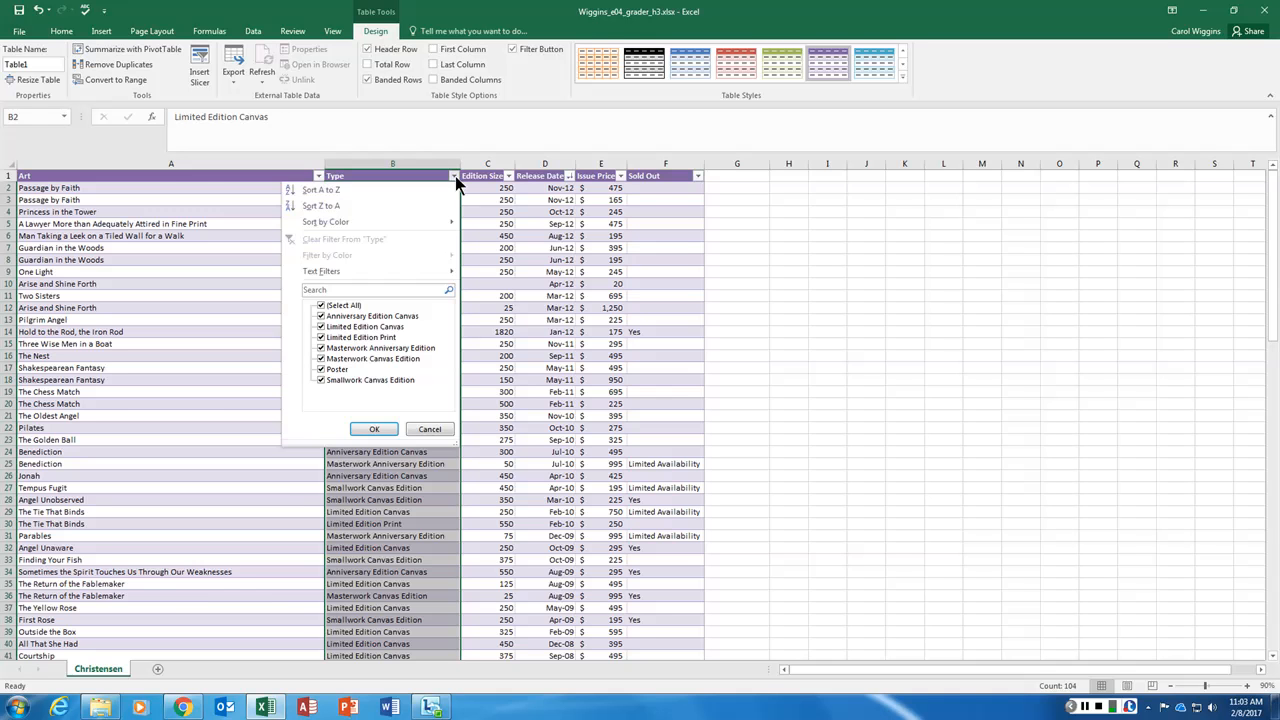
{"action": "left_click", "coordinate": [386, 189]}
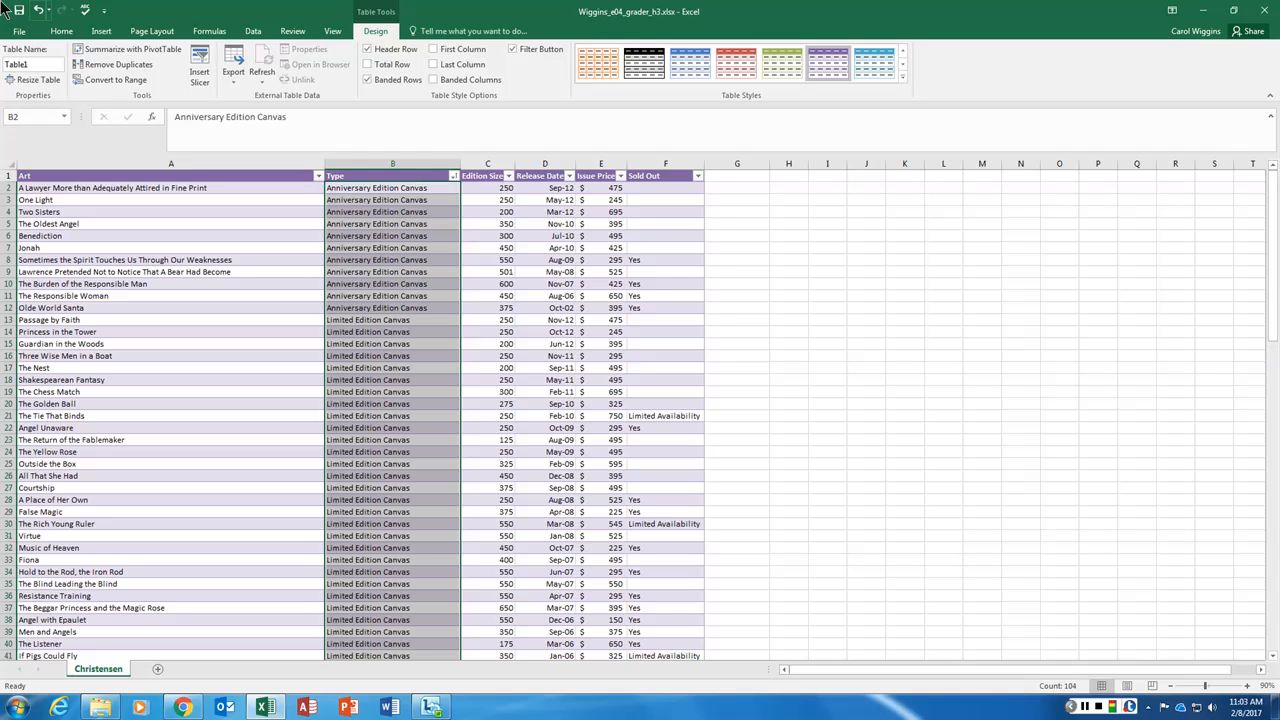
Apply a custom two-level sort to the table: Type from A to Z, with Release Date from newest to oldest as the second level
{"action": "left_click", "coordinate": [60, 33]}
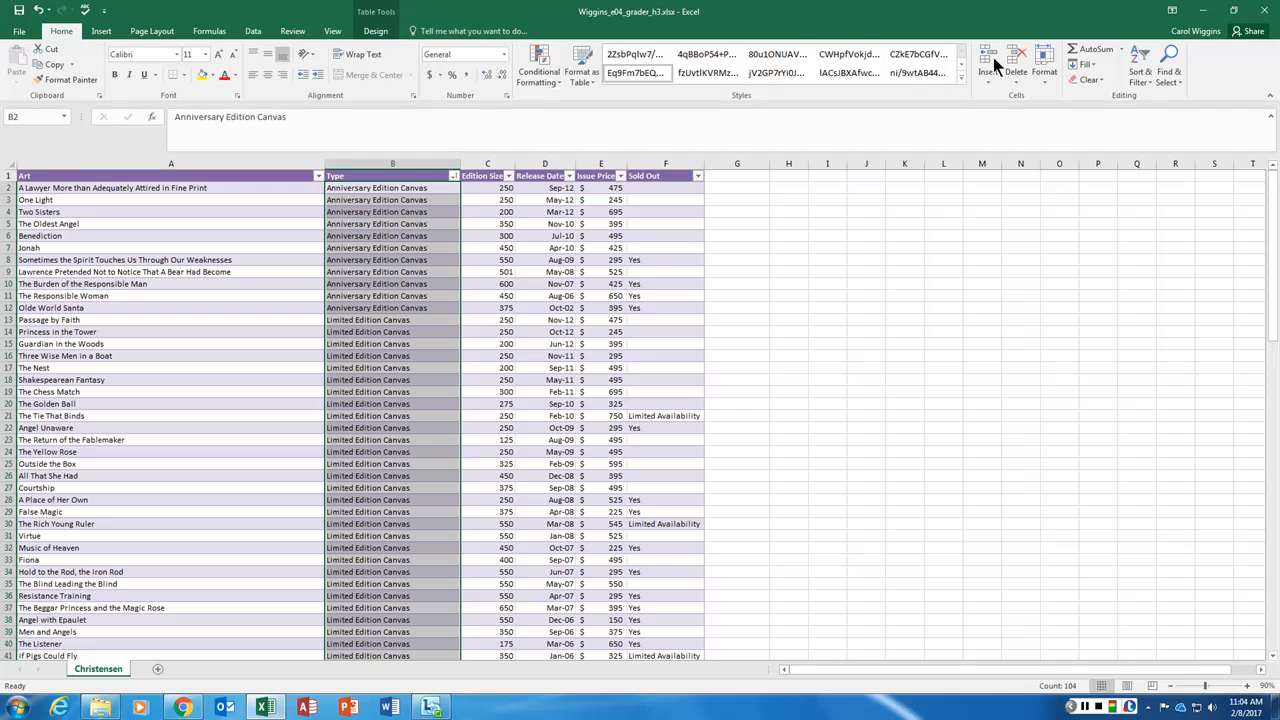
{"action": "left_click", "coordinate": [1140, 60]}
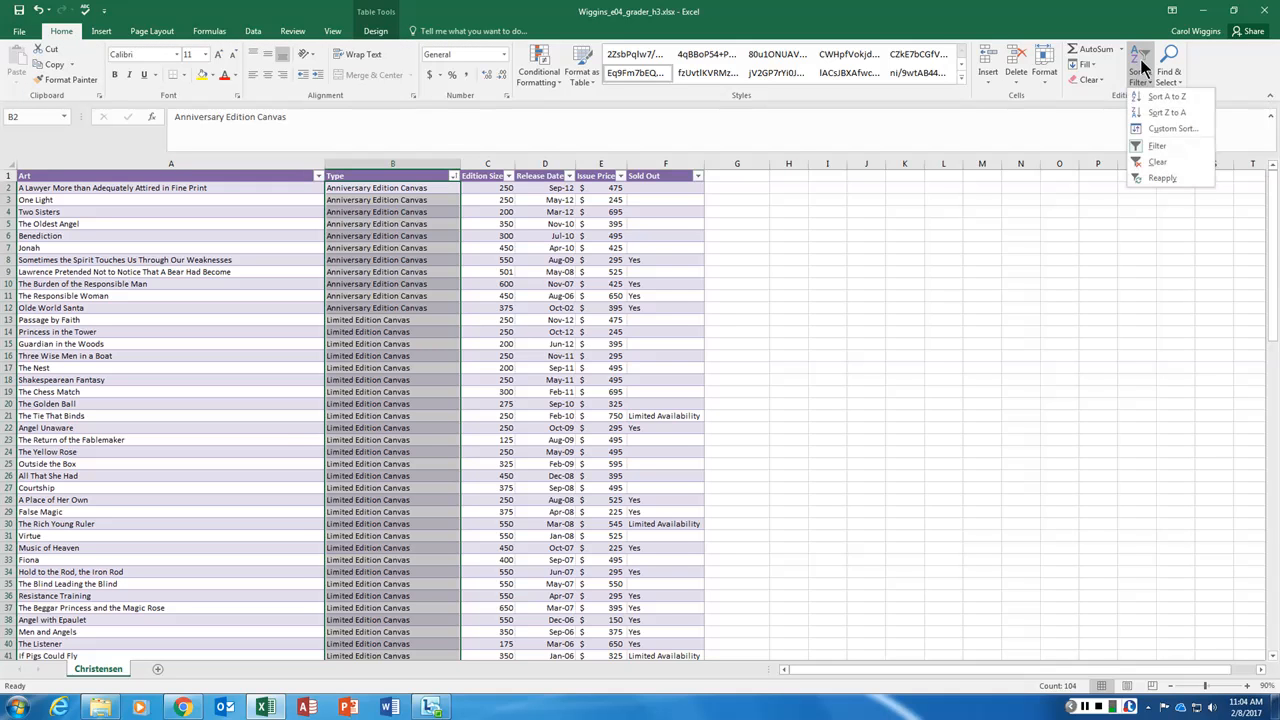
{"action": "left_click", "coordinate": [1176, 131]}
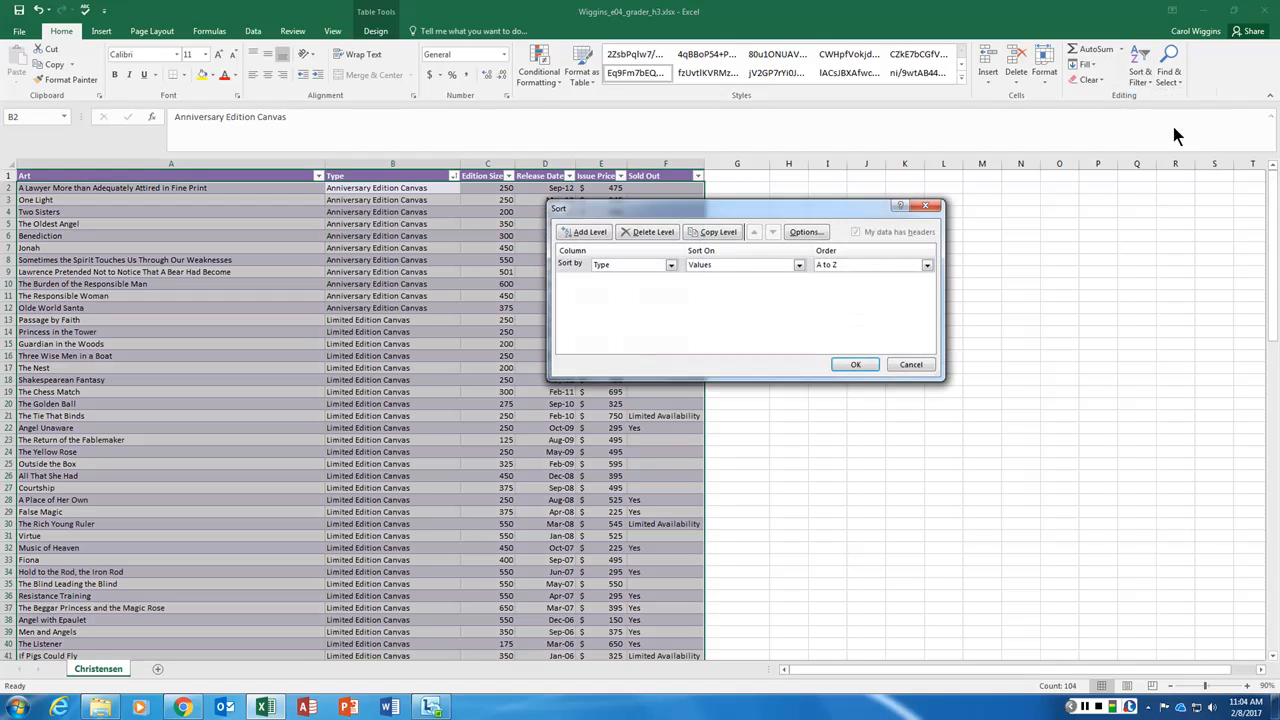
{"action": "left_click_drag", "start_coordinate": [786, 214], "coordinate": [952, 145]}
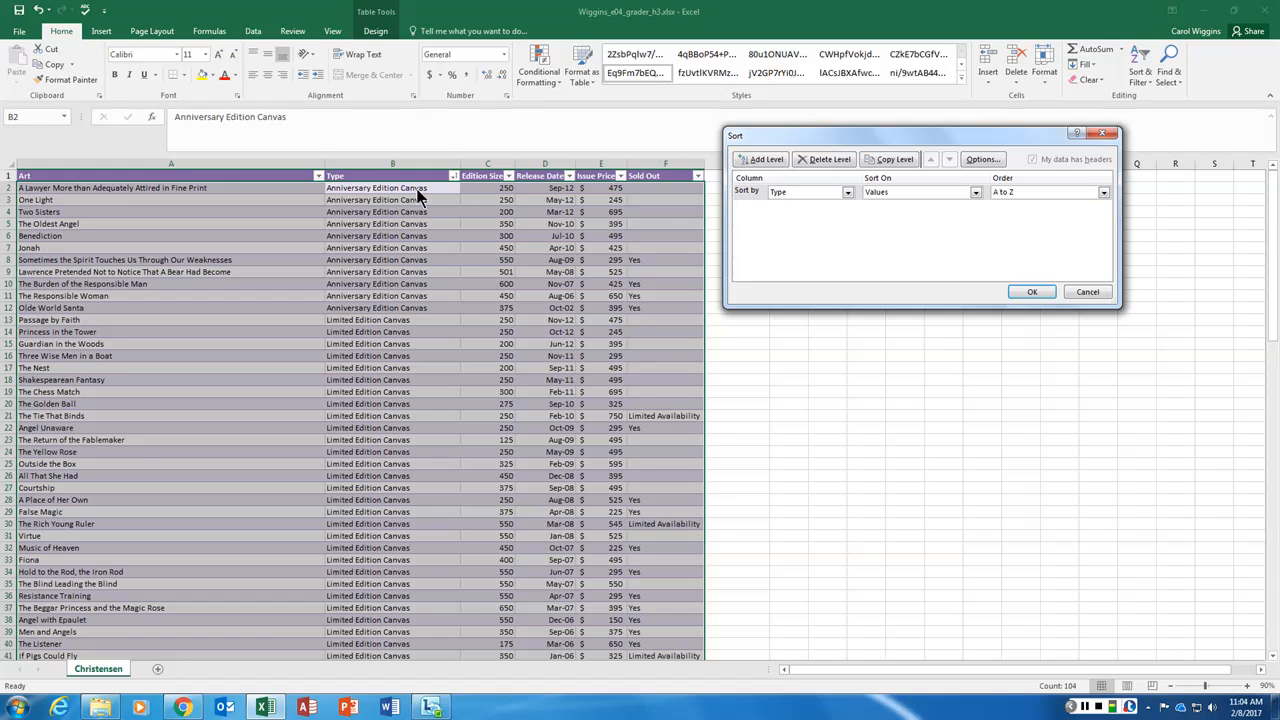
{"action": "left_click", "coordinate": [765, 160]}
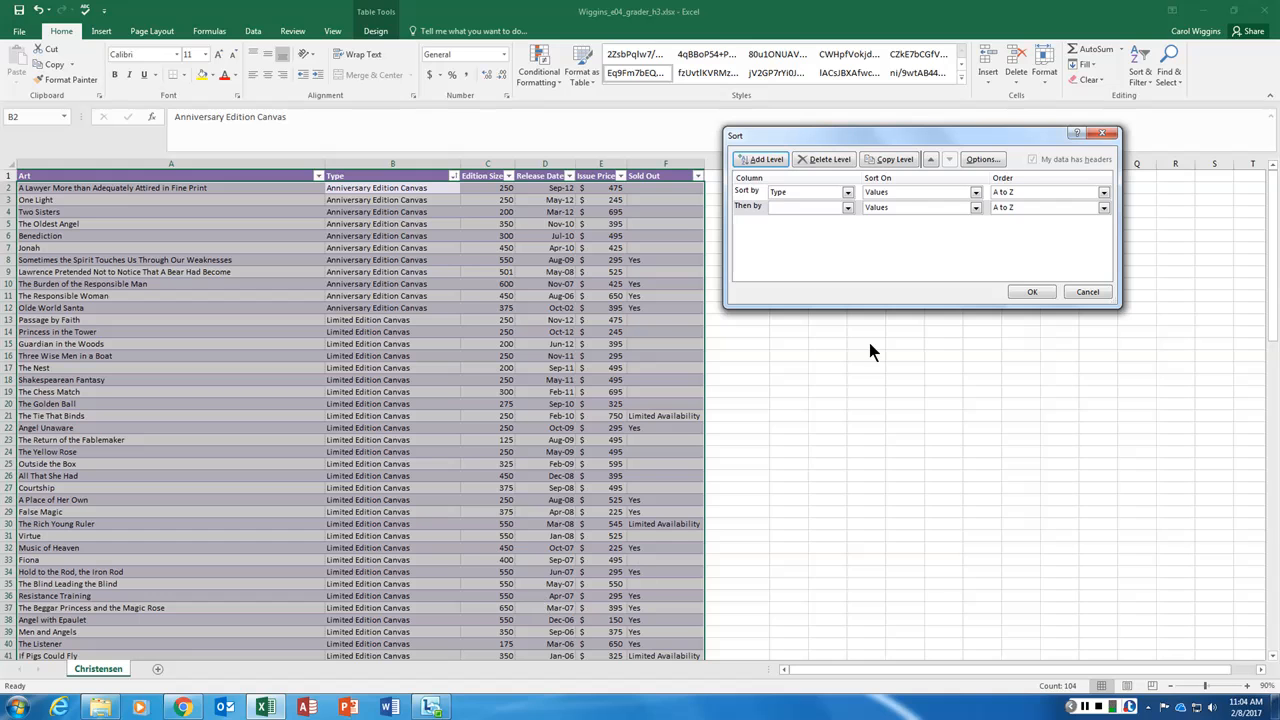
{"action": "left_click", "coordinate": [848, 208]}
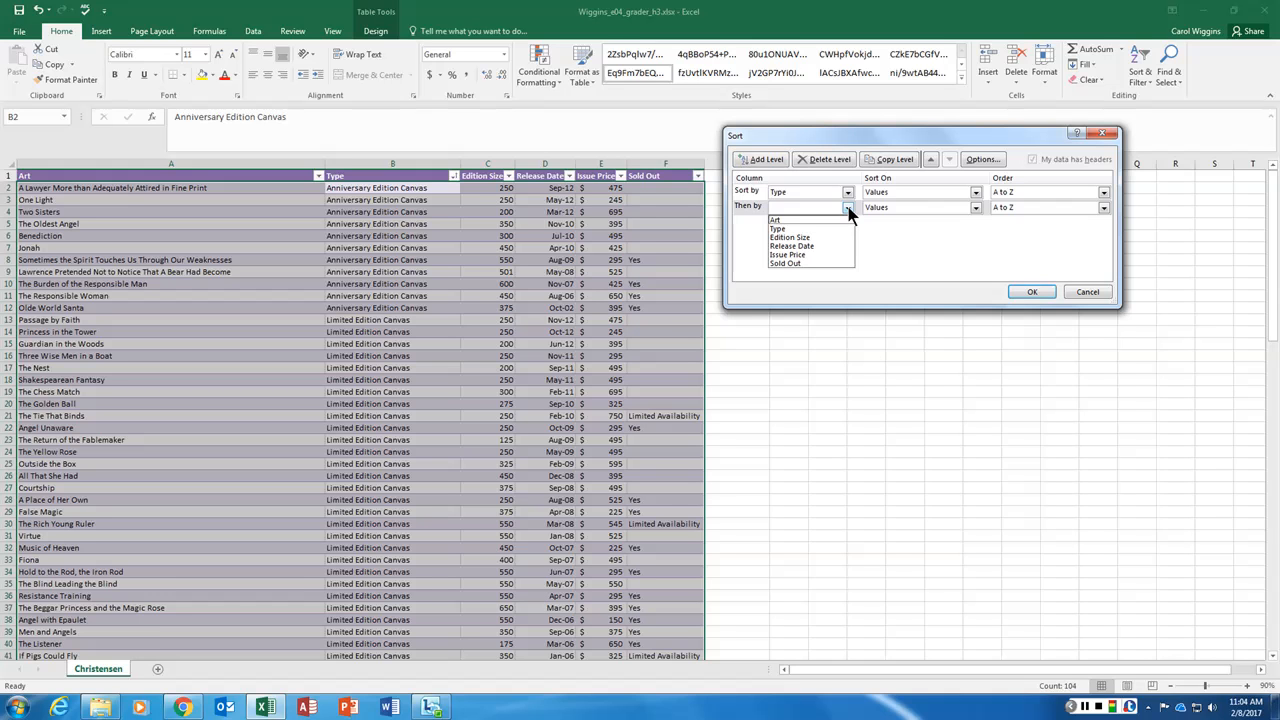
{"action": "left_click", "coordinate": [815, 245]}
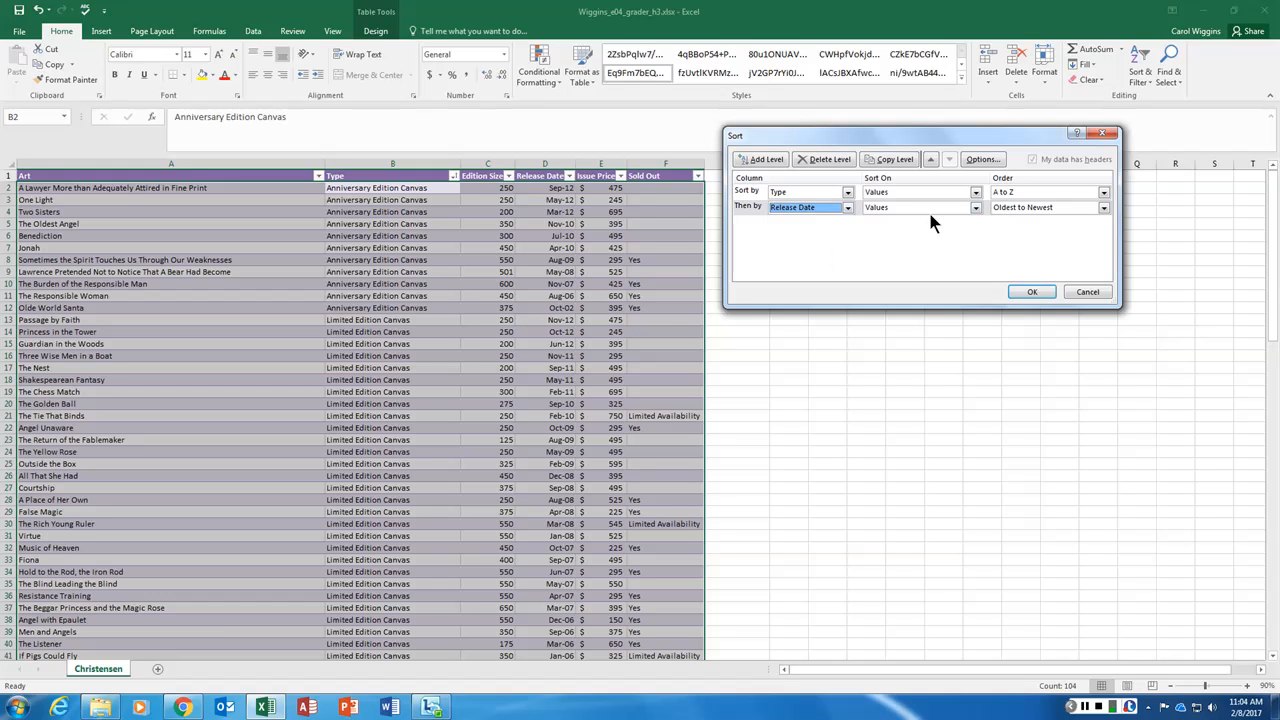
{"action": "left_click", "coordinate": [1103, 207]}
{"action": "left_click", "coordinate": [1071, 228]}
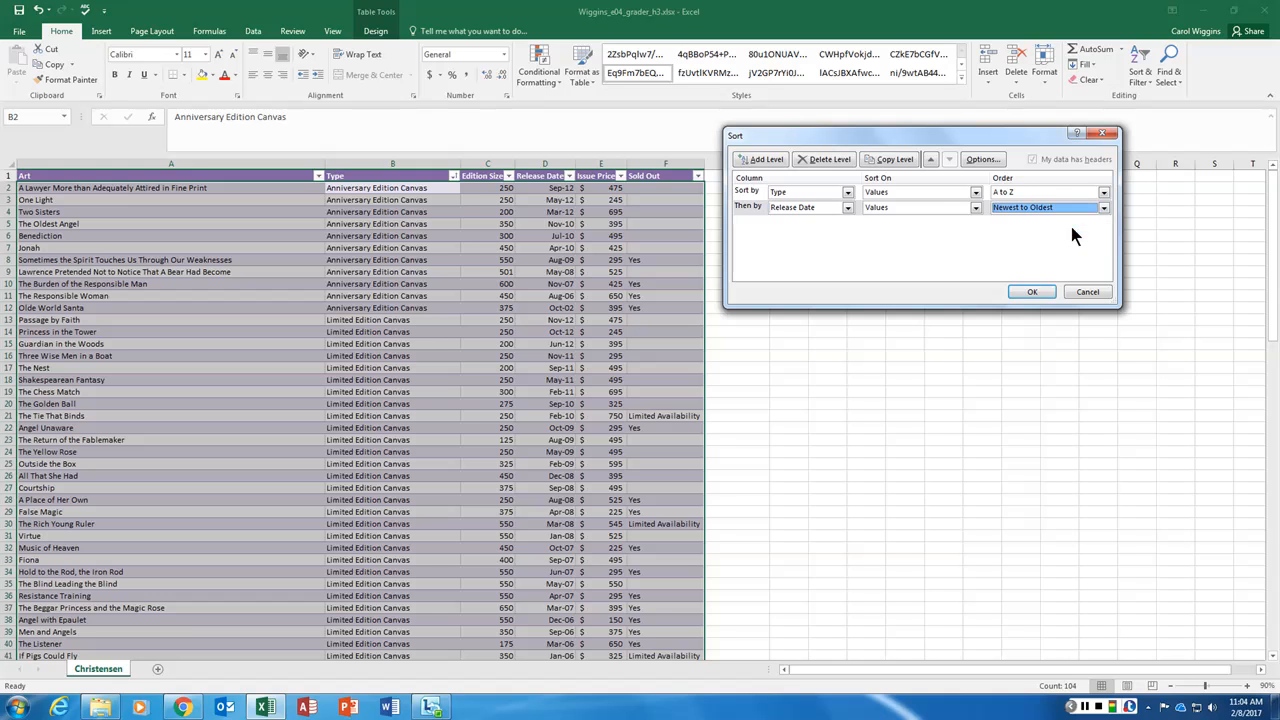
{"action": "left_click", "coordinate": [1032, 292]}
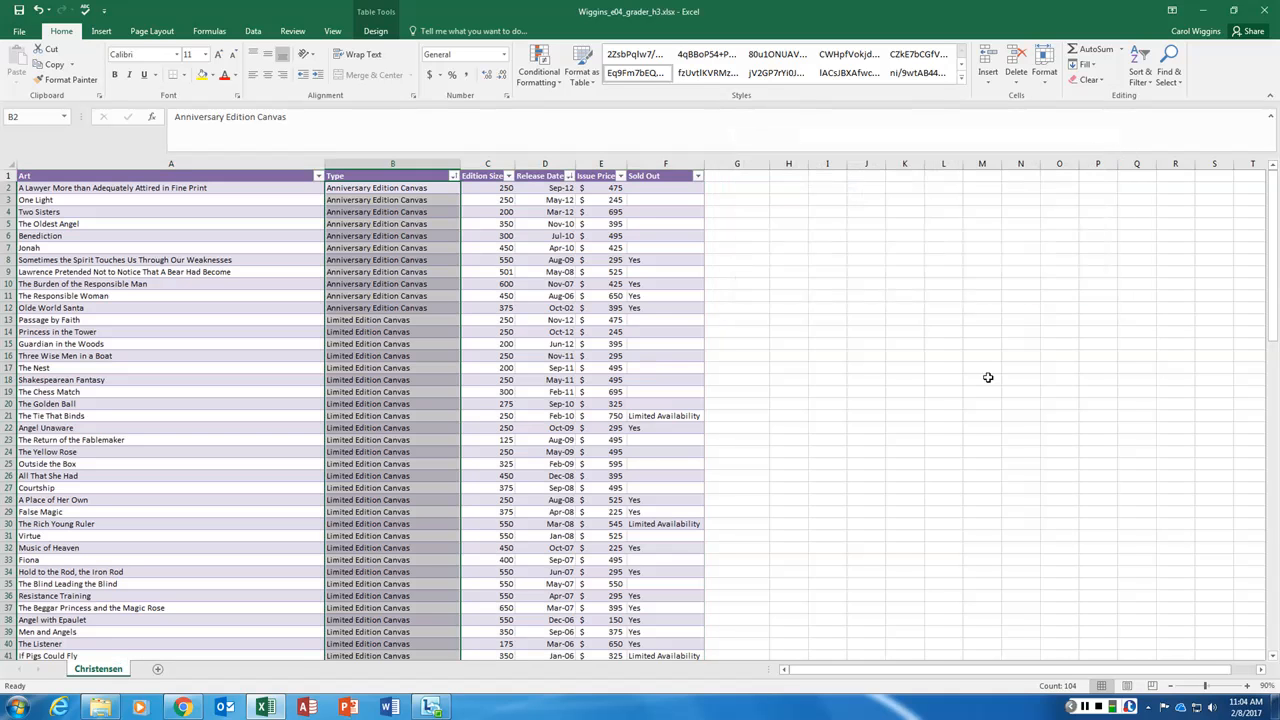
{"action": "mouse_move", "coordinate": [371, 189]}
{"action": "left_mouse_down"}
{"action": "mouse_move", "coordinate": [371, 277]}
{"action": "mouse_move", "coordinate": [567, 307]}
{"action": "left_mouse_up"}
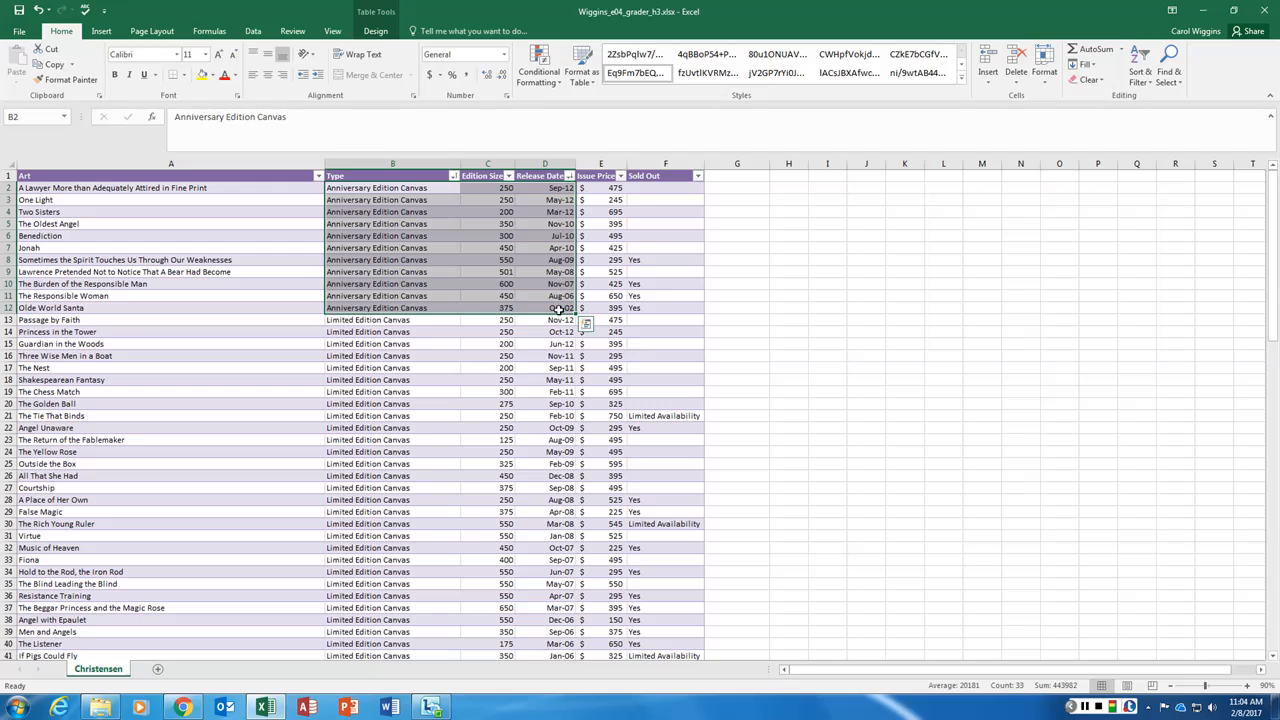
{"action": "left_click_drag", "start_coordinate": [408, 323], "coordinate": [547, 610]}
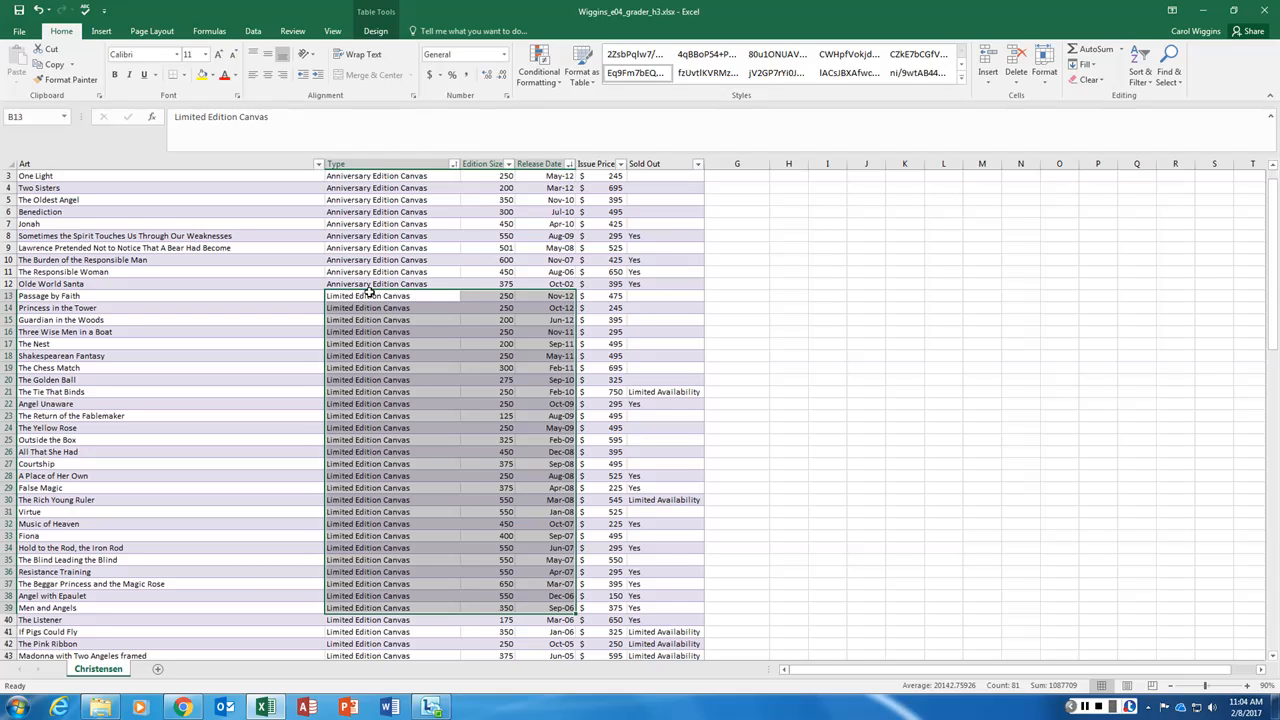
{"action": "left_click", "coordinate": [455, 301]}
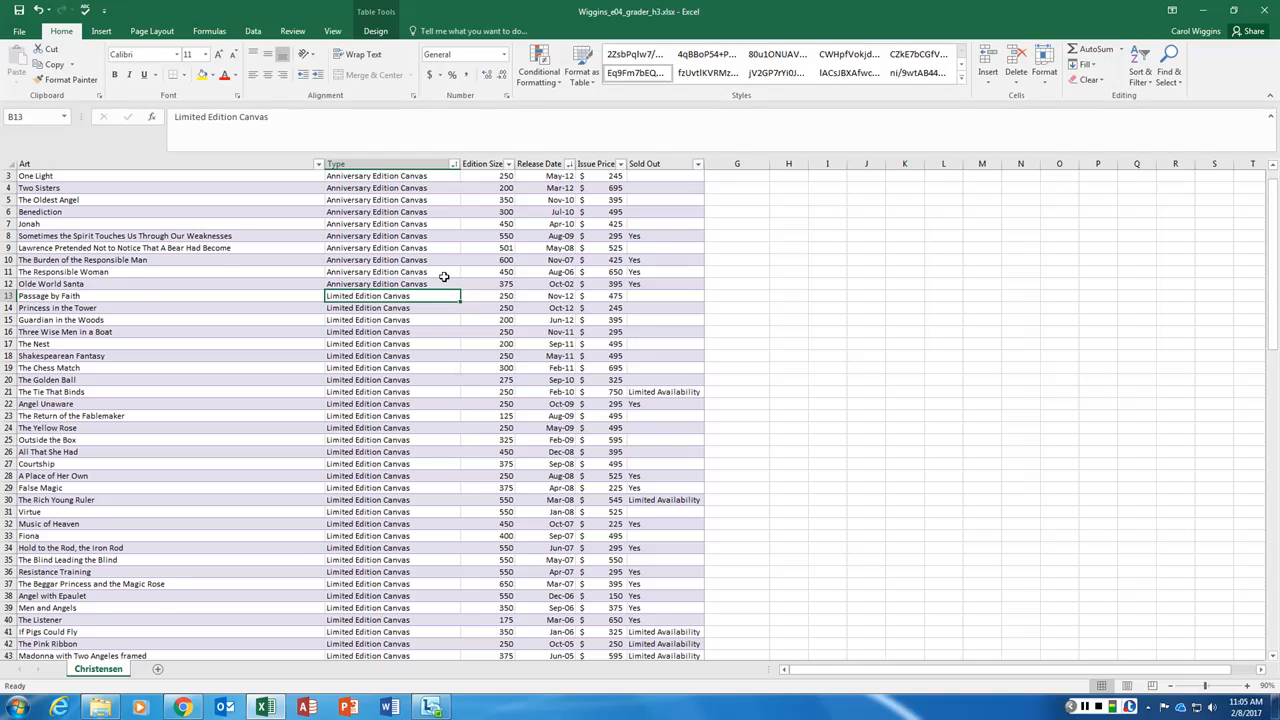
{"action": "scroll", "coordinate": [392, 218], "scroll_direction": "up", "scroll_amount": 1}
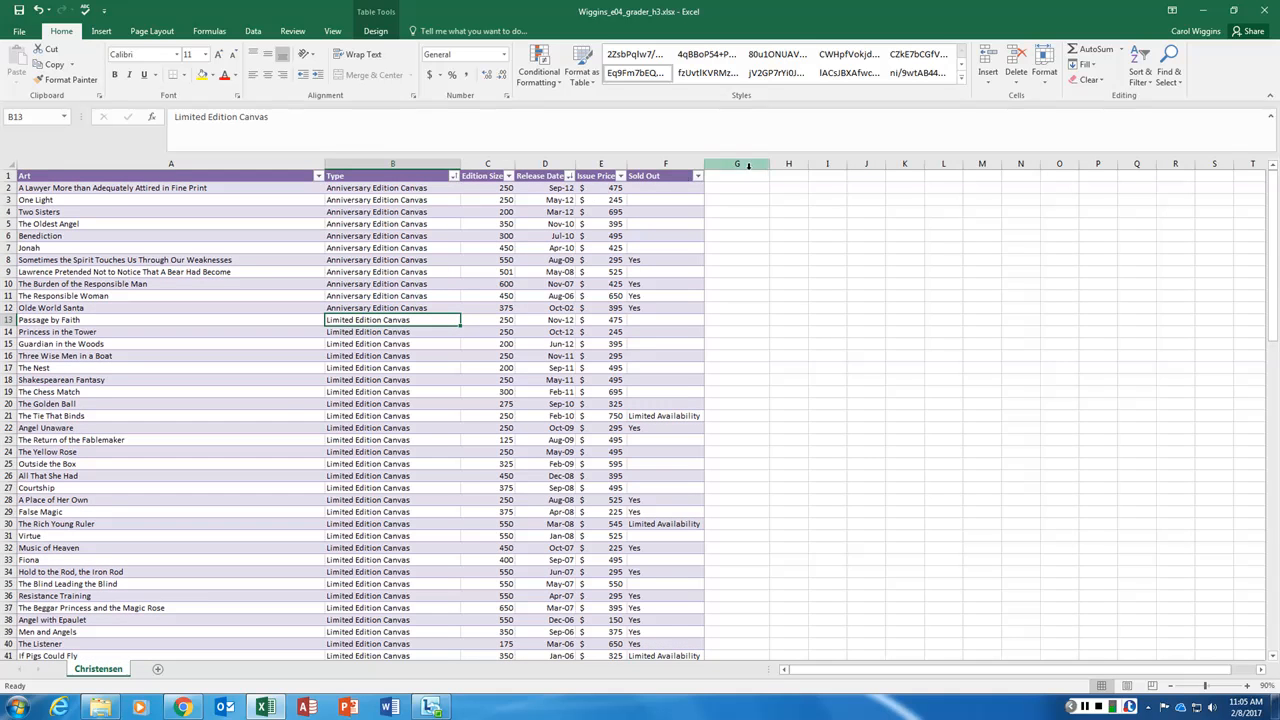
Add a table column headed "Total Original Value" in cell G1, beside the Sold Out column
{"action": "left_click", "coordinate": [735, 176]}
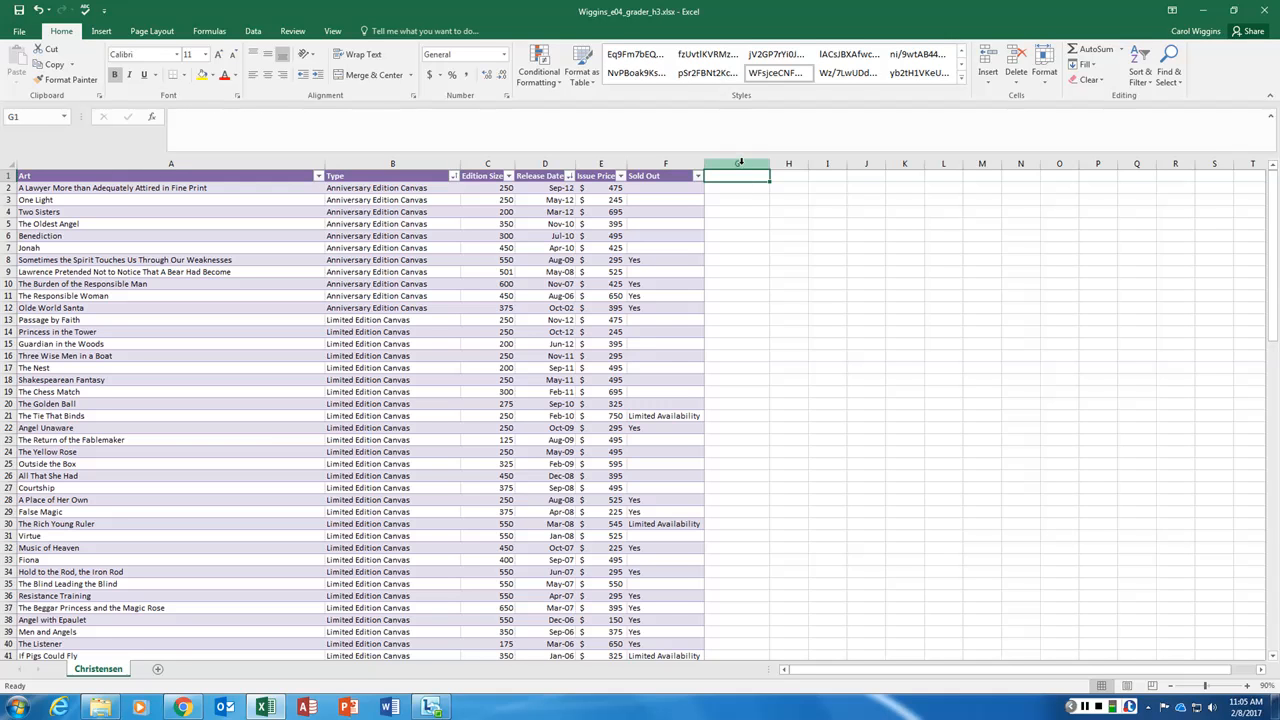
{"action": "type", "text": "Total"}
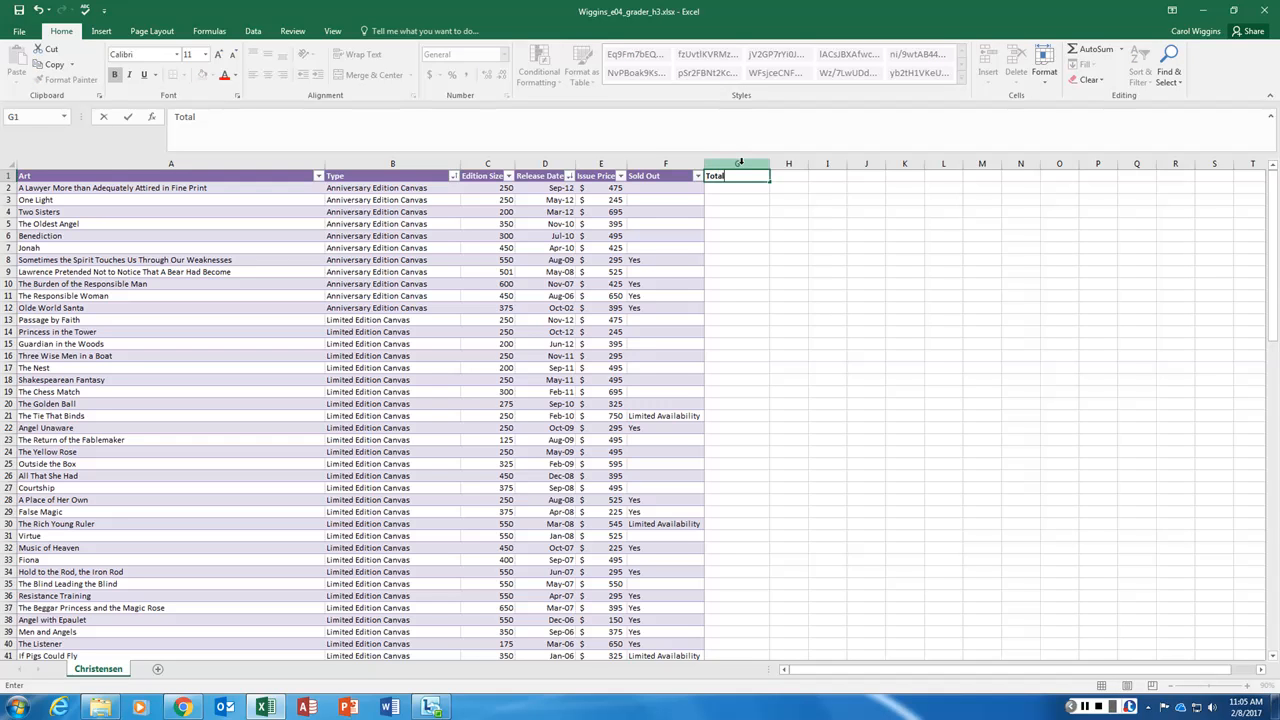
{"action": "type", "text": " Original Value"}
{"action": "key", "text": "Return"}
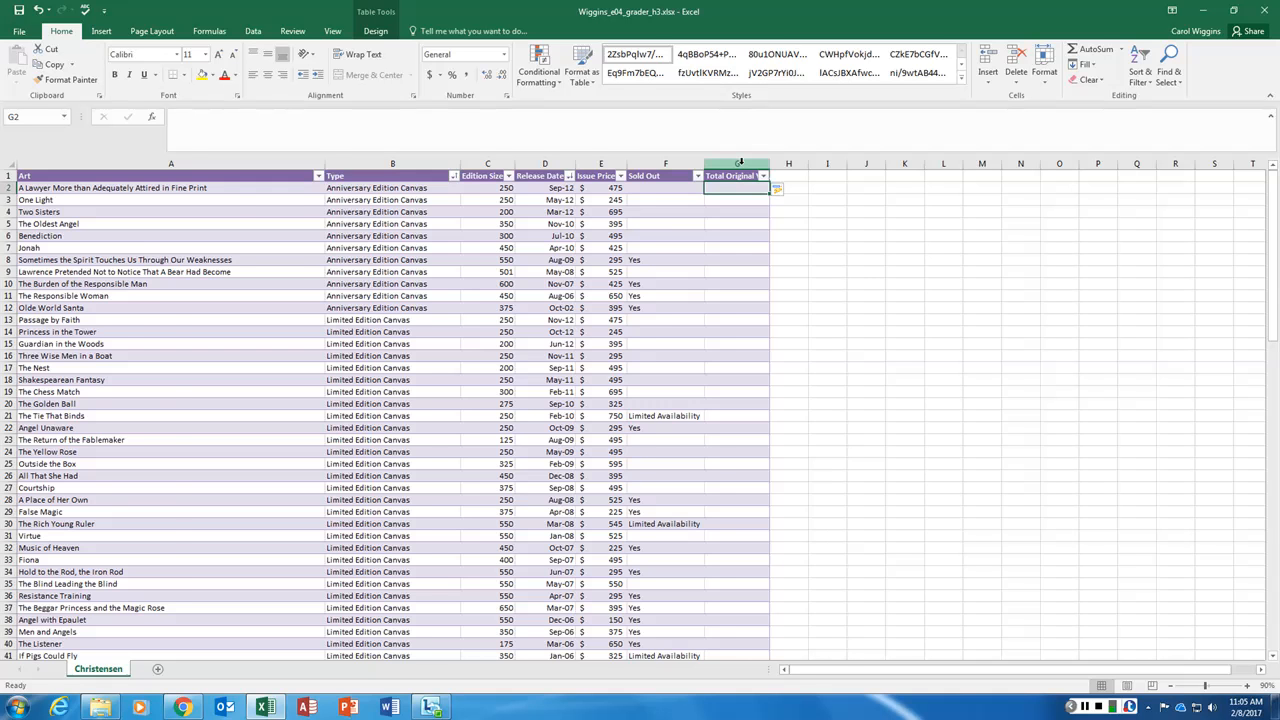
Examine the analysis questions below the table, the Release Date field and the edition size and issue price of the One Light record
{"action": "scroll", "coordinate": [757, 240], "scroll_direction": "down", "scroll_amount": 20}
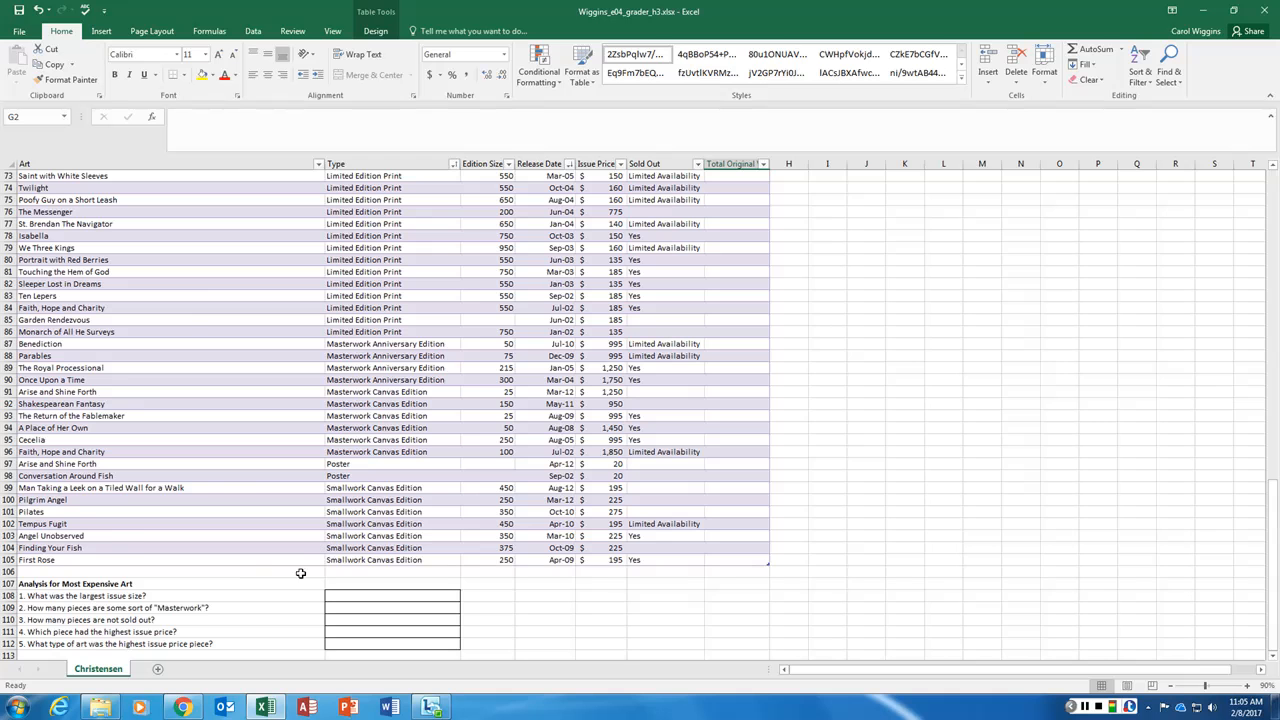
{"action": "scroll", "coordinate": [812, 548], "scroll_direction": "up", "scroll_amount": 20}
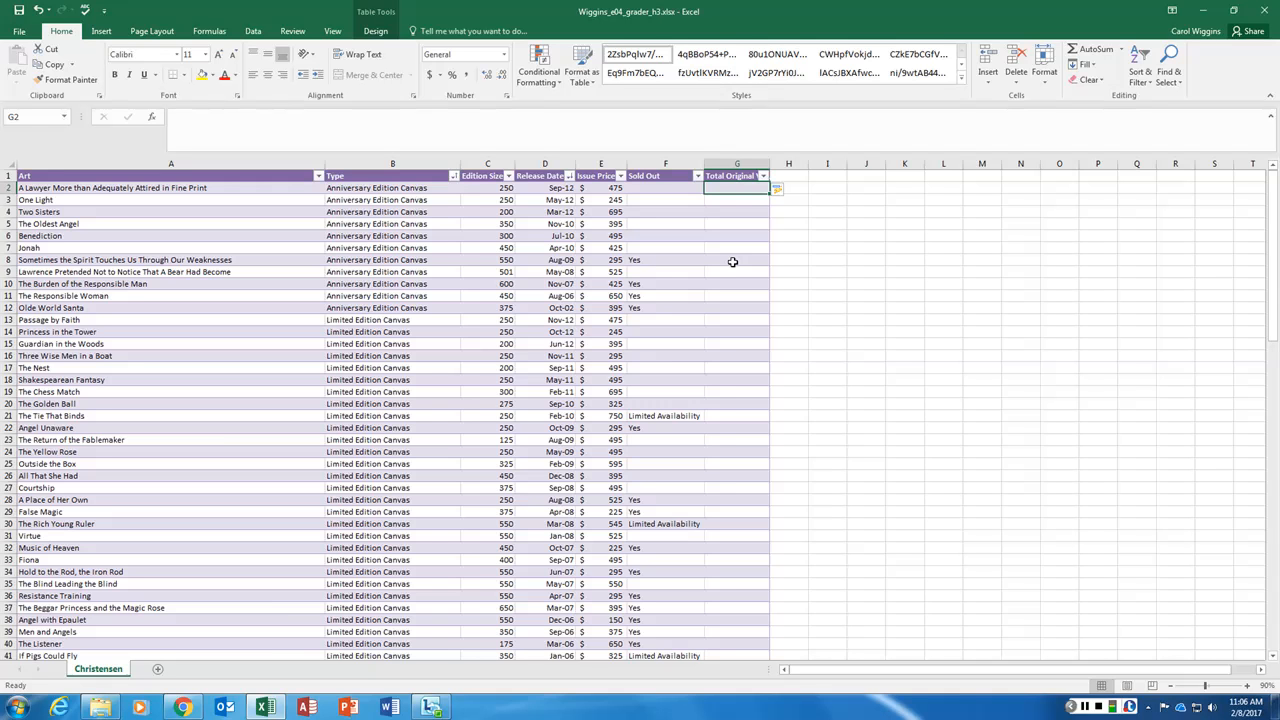
{"action": "left_click", "coordinate": [556, 213]}
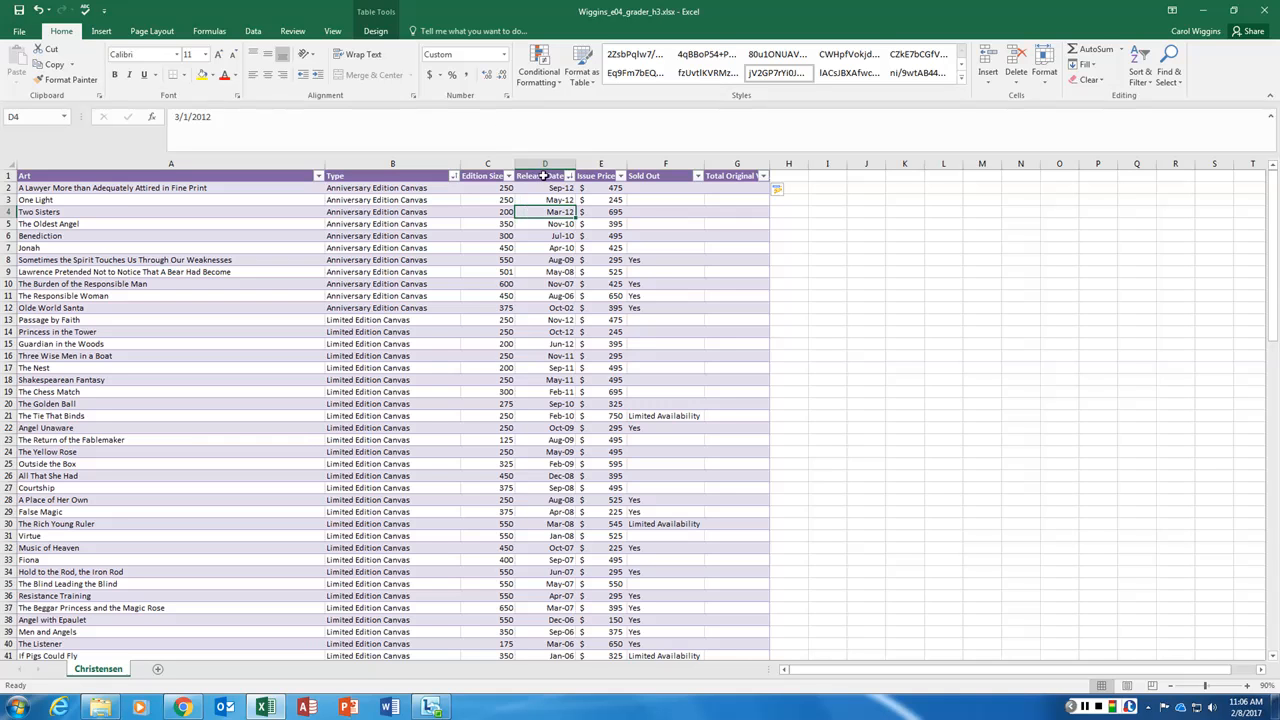
{"action": "left_click", "coordinate": [546, 176]}
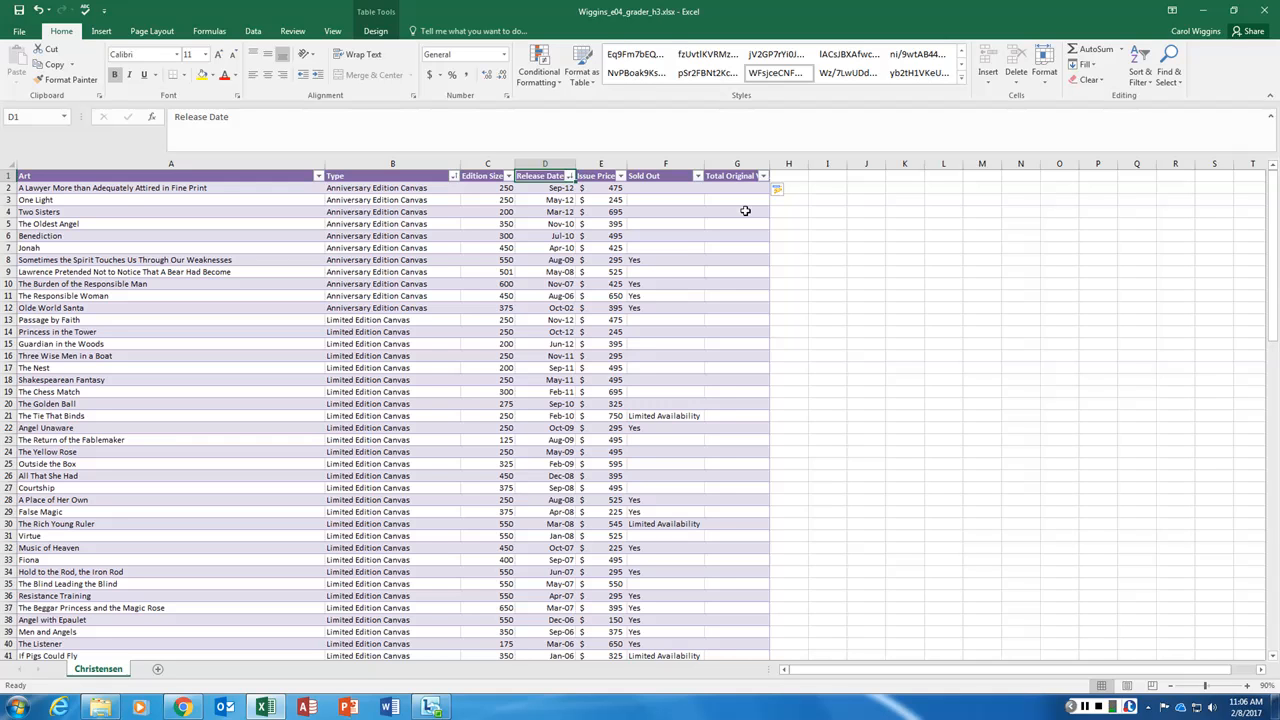
{"action": "left_click", "coordinate": [7, 200]}
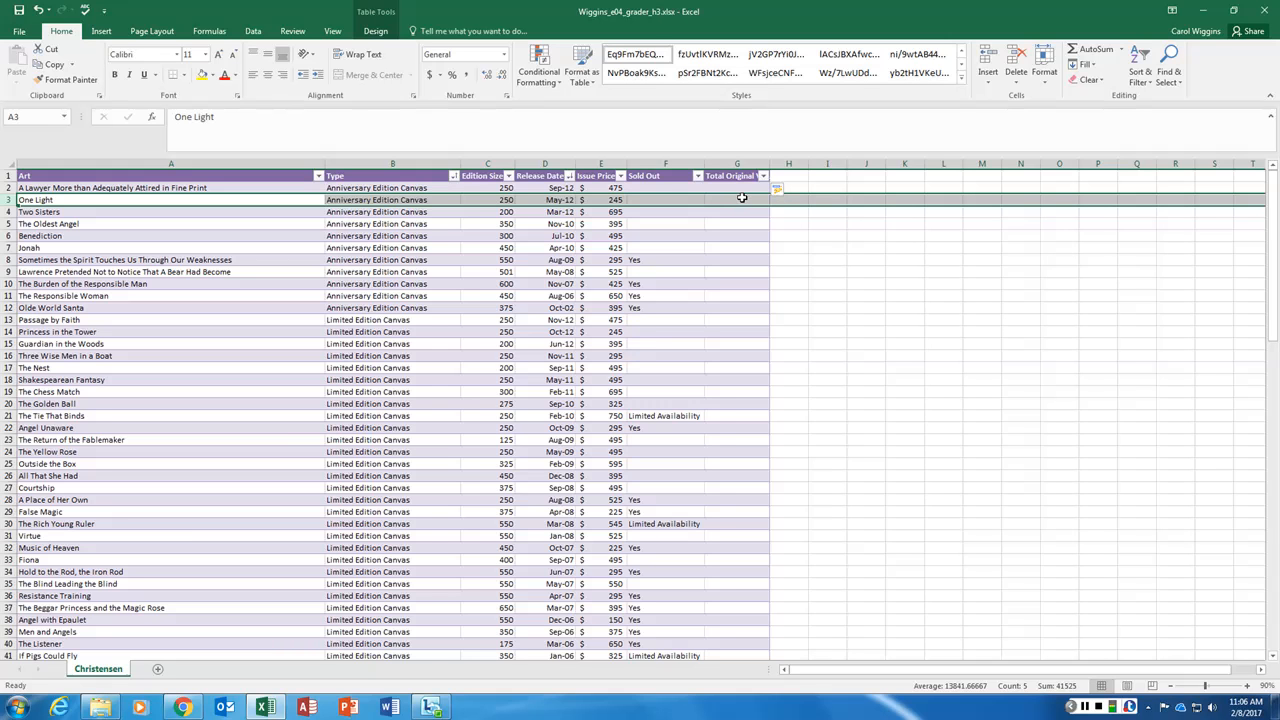
{"action": "left_click", "coordinate": [608, 201]}
{"action": "left_click", "coordinate": [487, 201]}
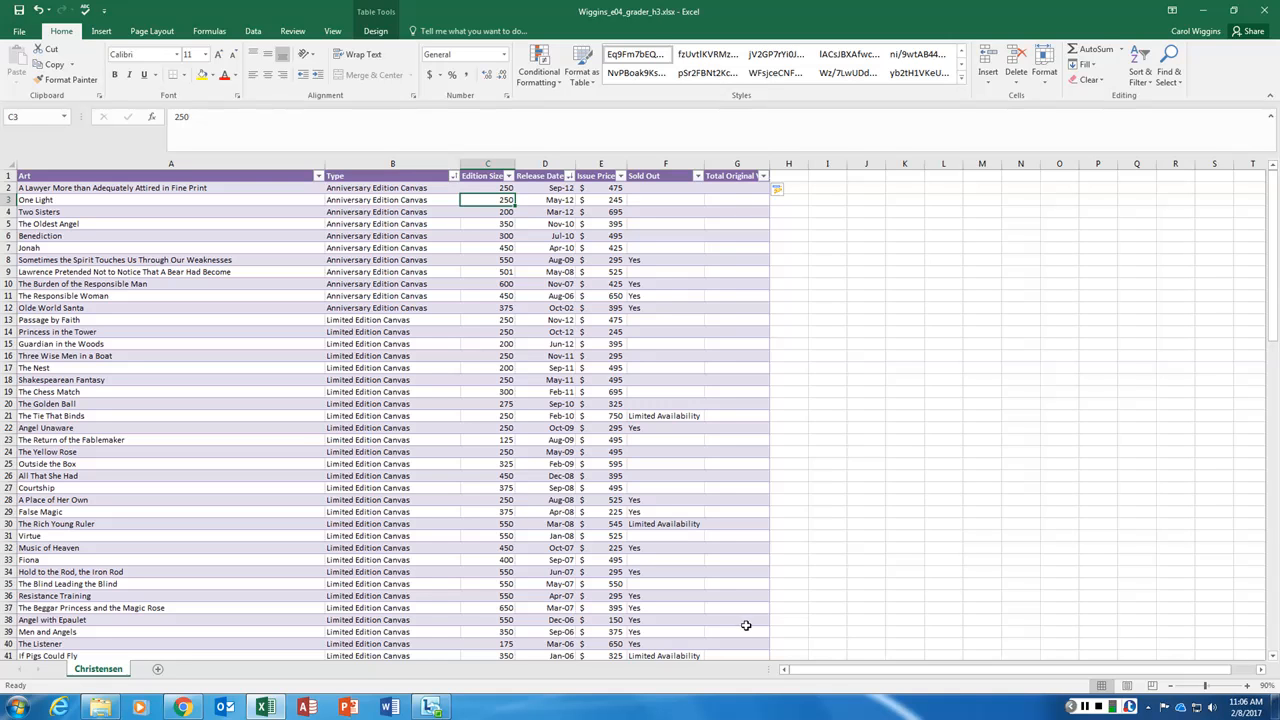
Fill the Total Original Value column from G2 with =IF([@[Edition Size]]>0,[@[Edition Size]]*[@[Issue Price]],"")
{"action": "left_click", "coordinate": [741, 189]}
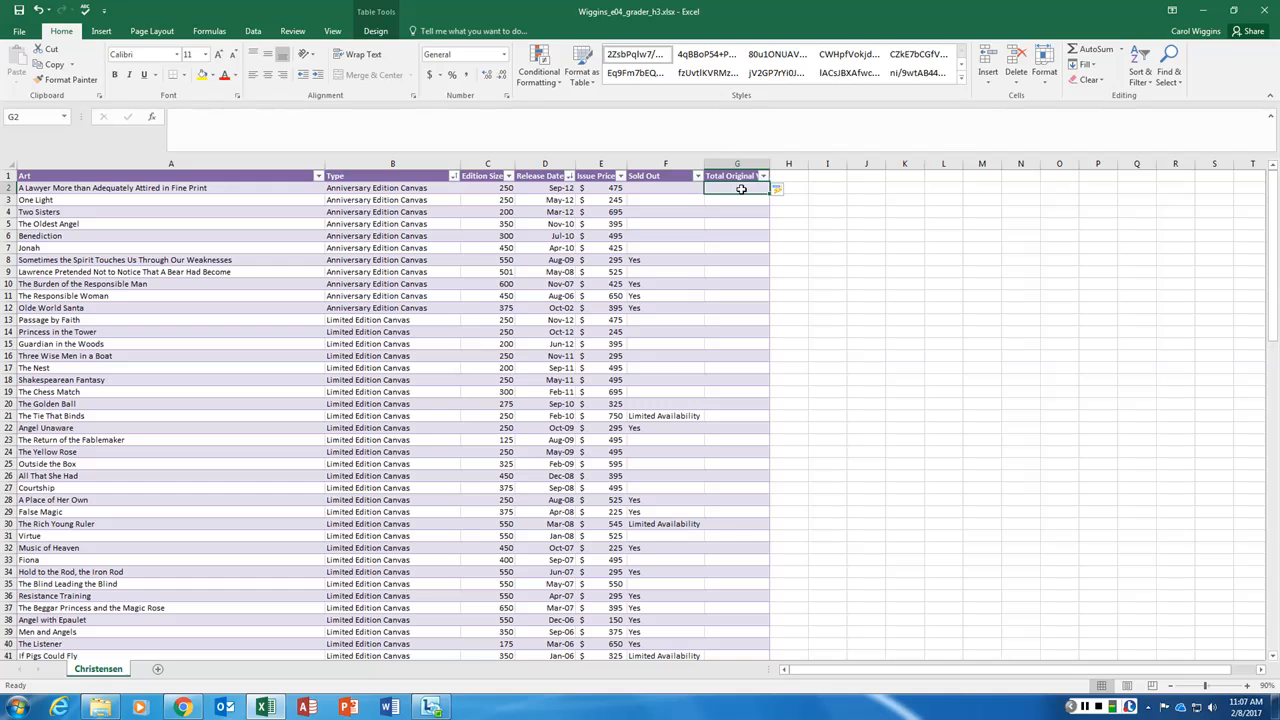
{"action": "type", "text": "="}
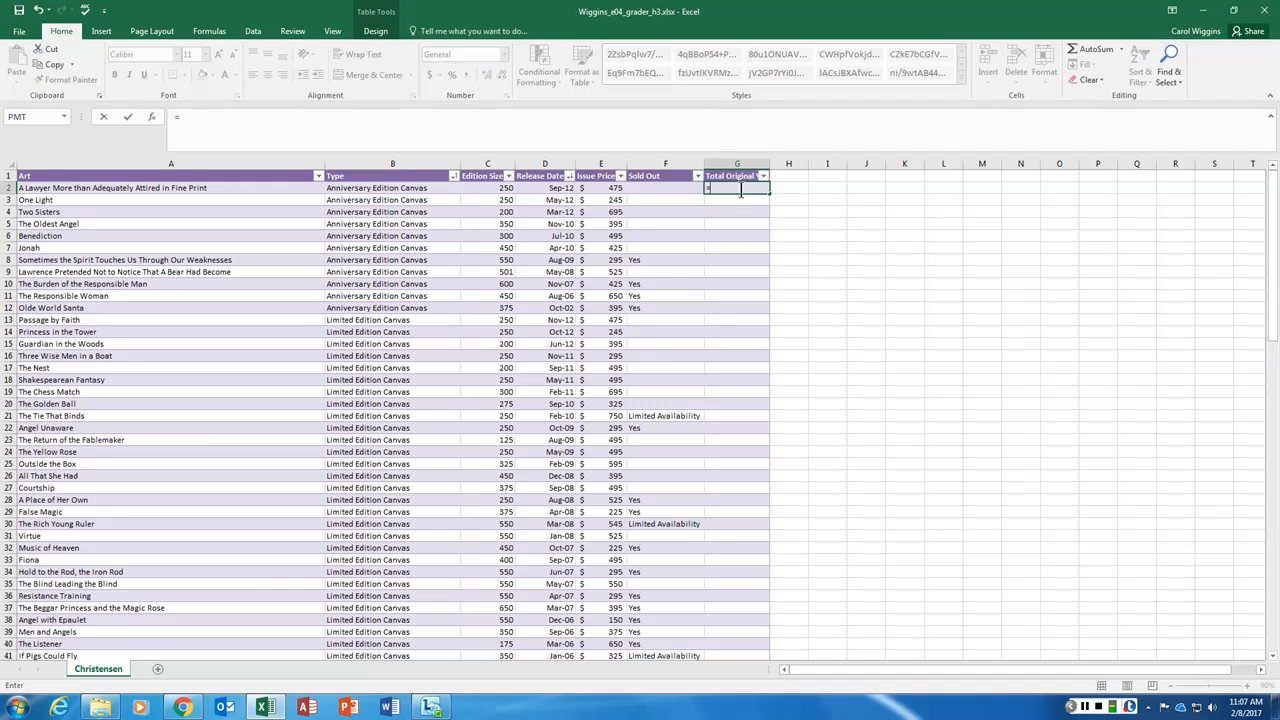
{"action": "type", "text": "if("}
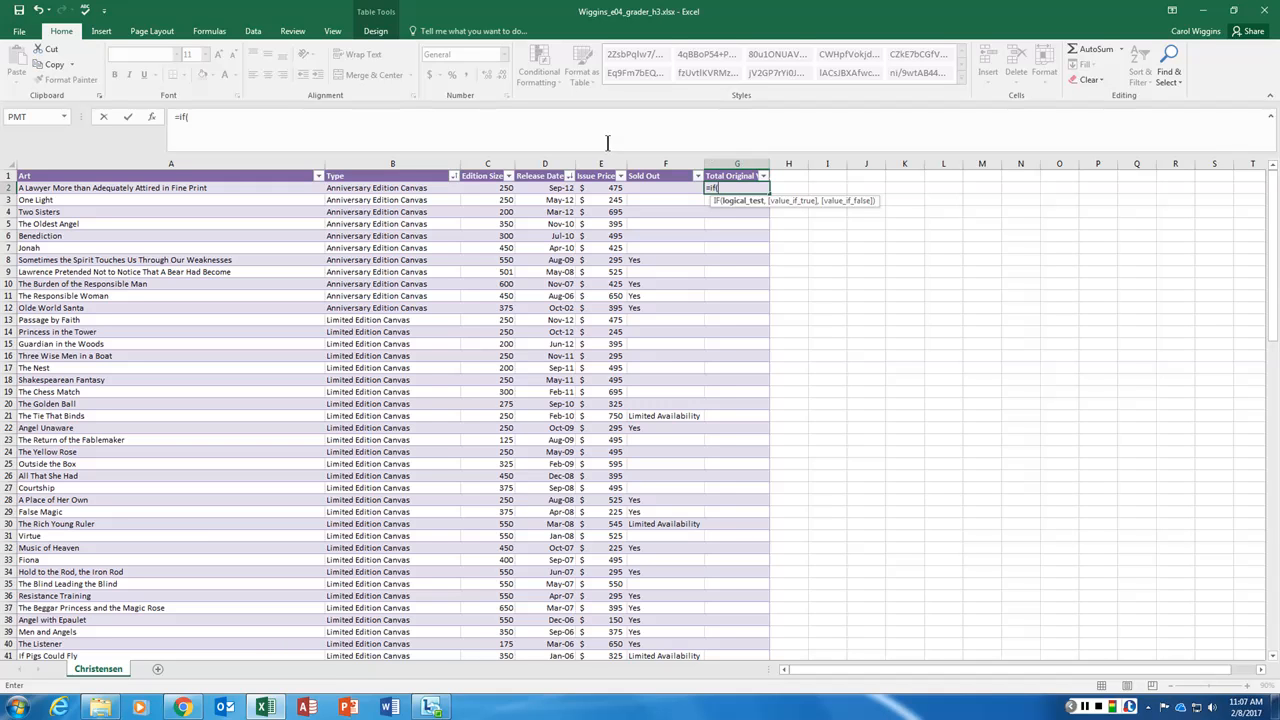
{"action": "left_click", "coordinate": [485, 188]}
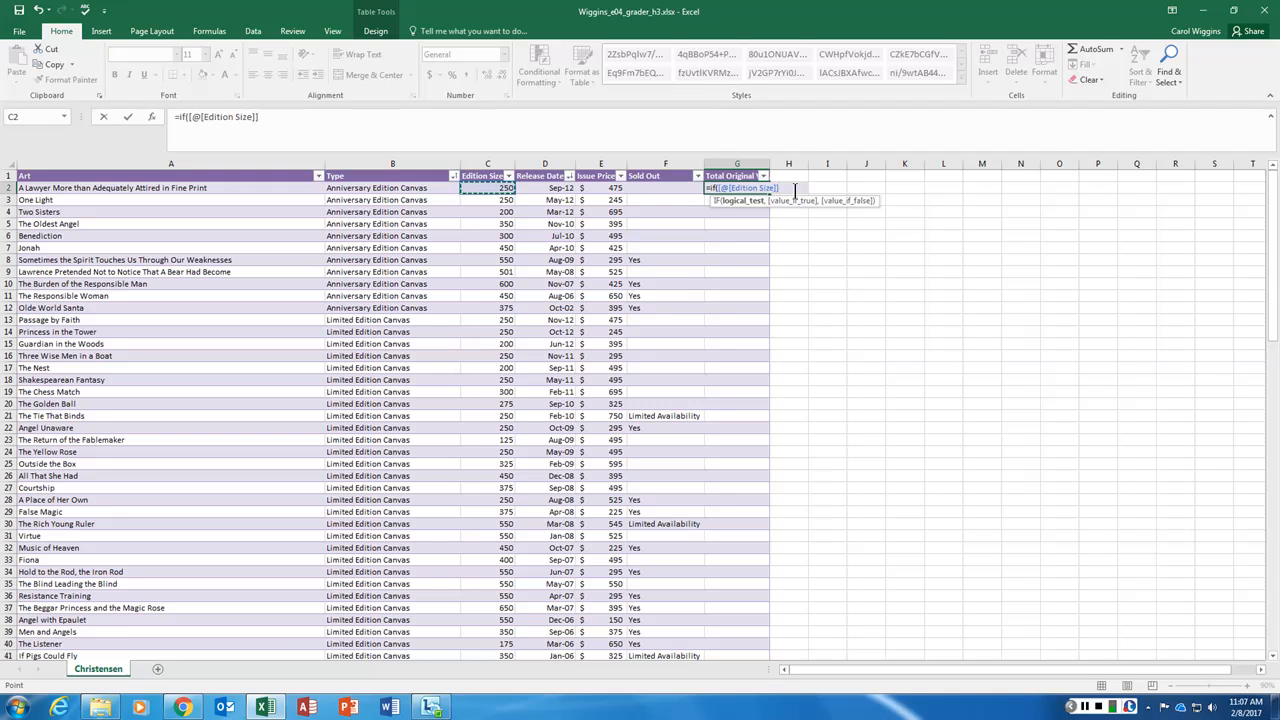
{"action": "type", "text": ">0,"}
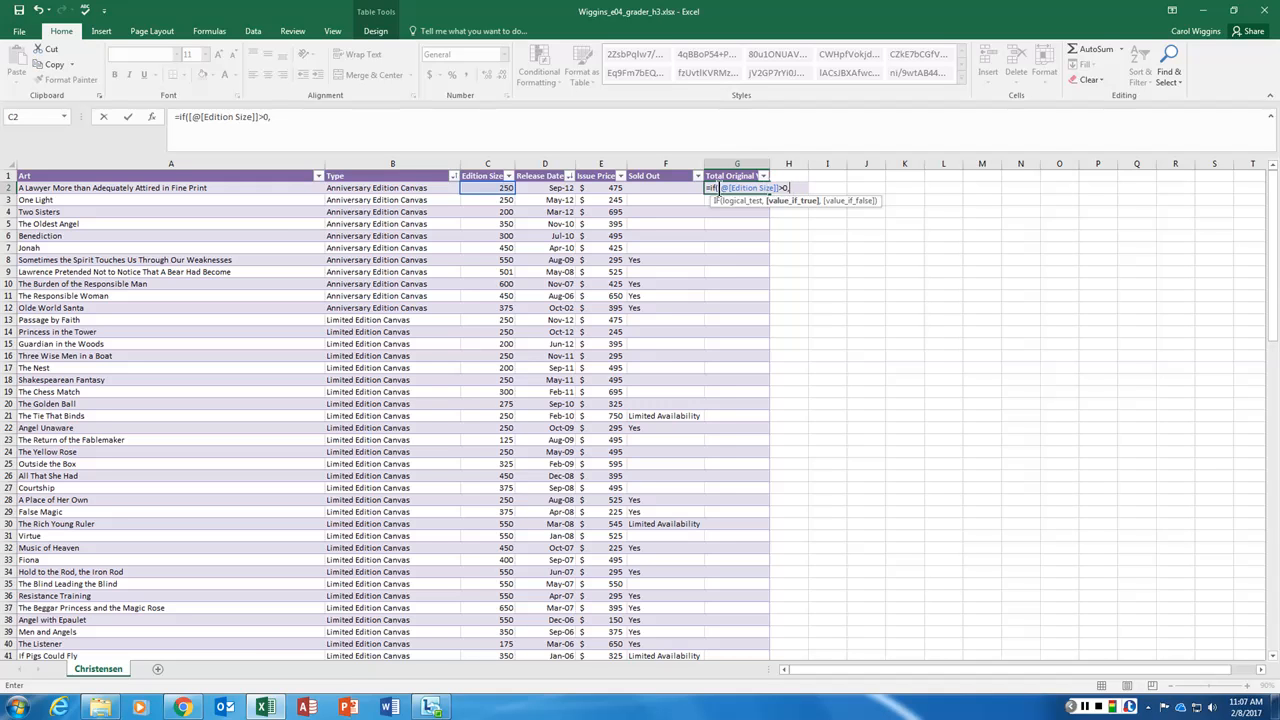
{"action": "left_click", "coordinate": [497, 188]}
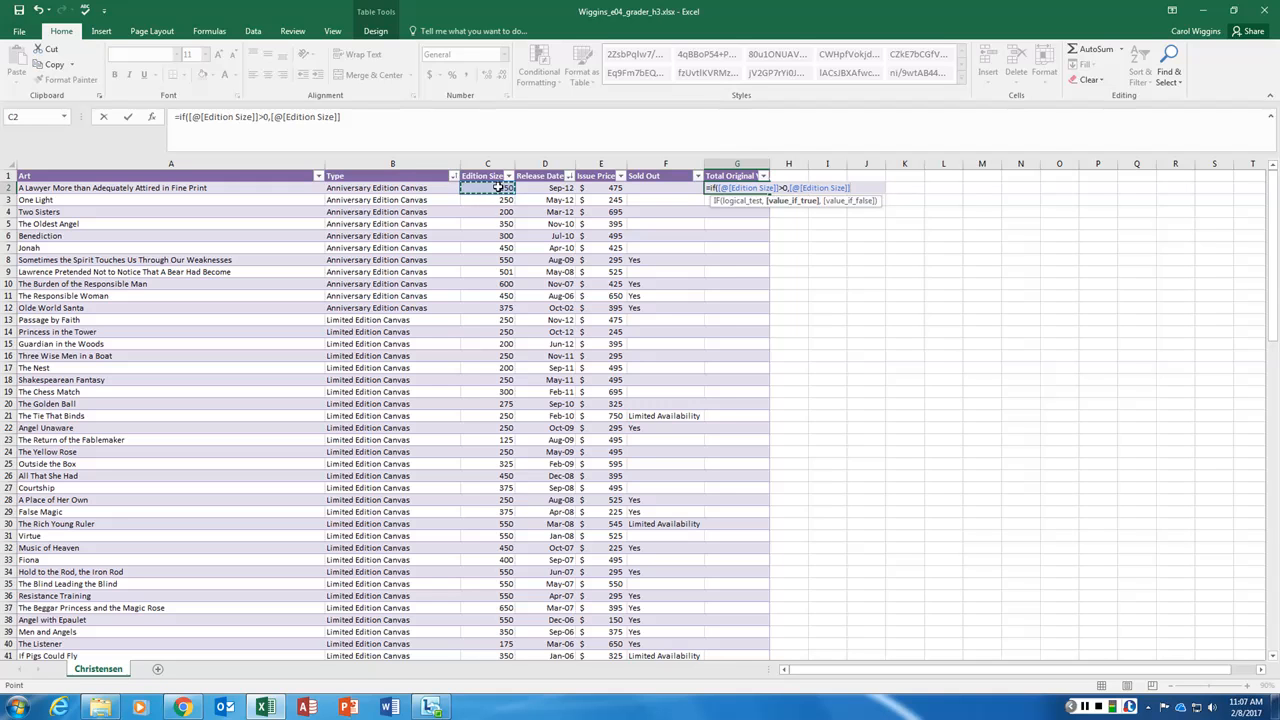
{"action": "type", "text": "*"}
{"action": "left_click", "coordinate": [617, 186]}
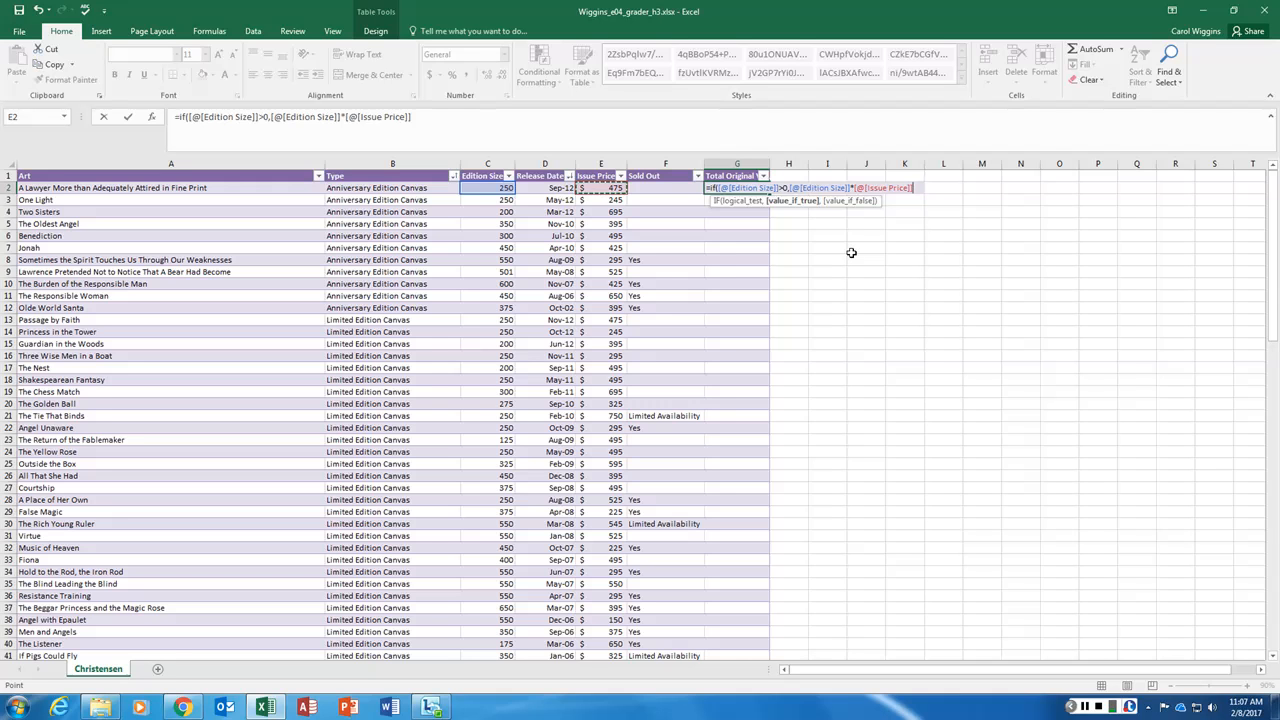
{"action": "type", "text": ","}
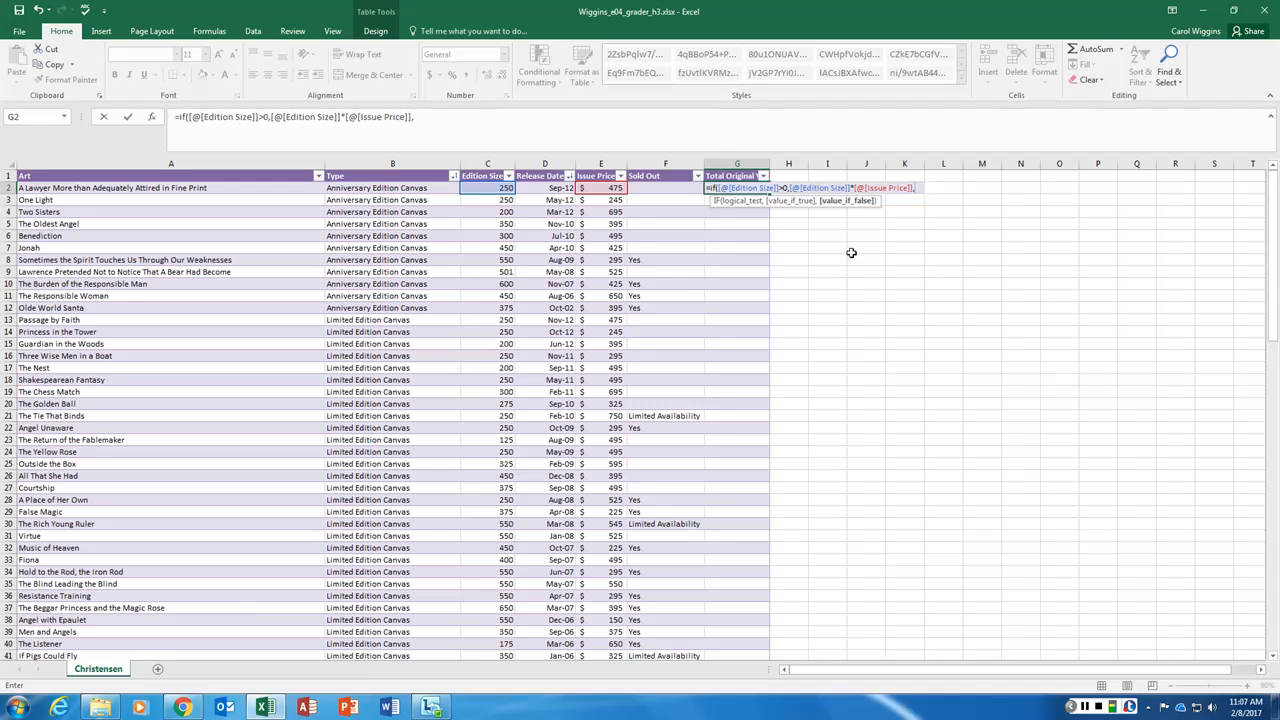
{"action": "type", "text": "\"\""}
{"action": "type", "text": ")"}
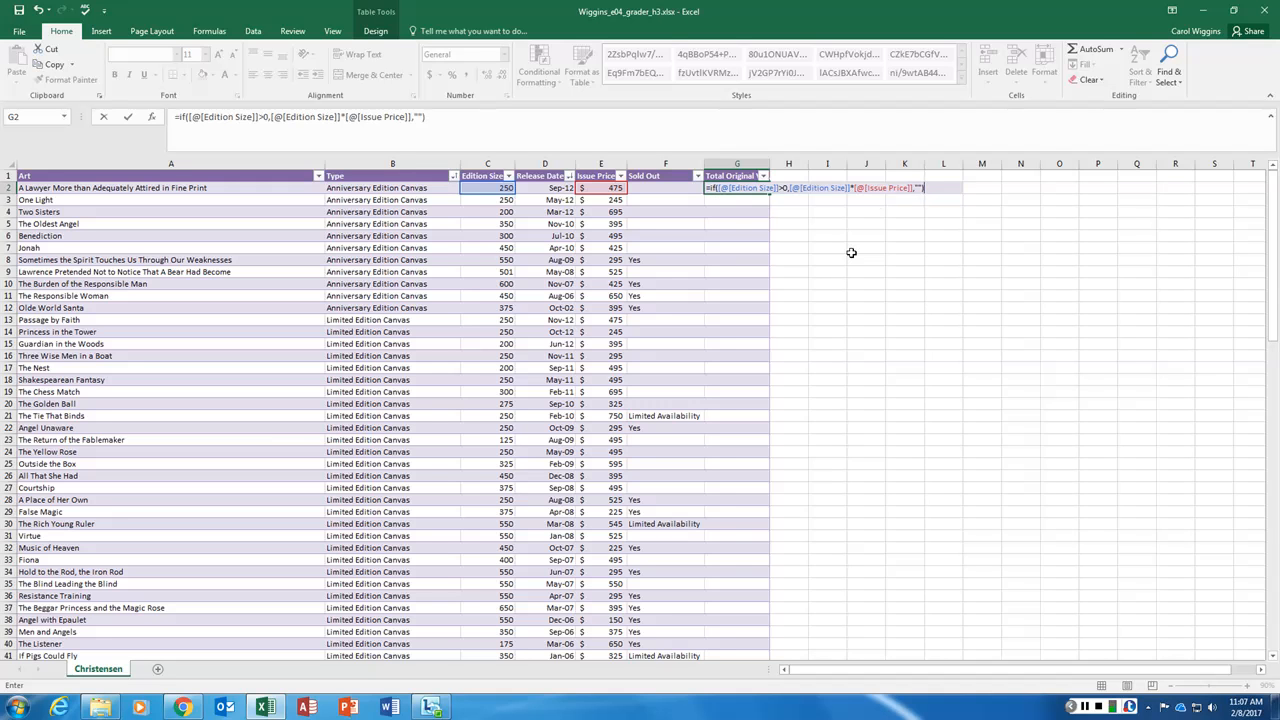
{"action": "key", "text": "Return"}
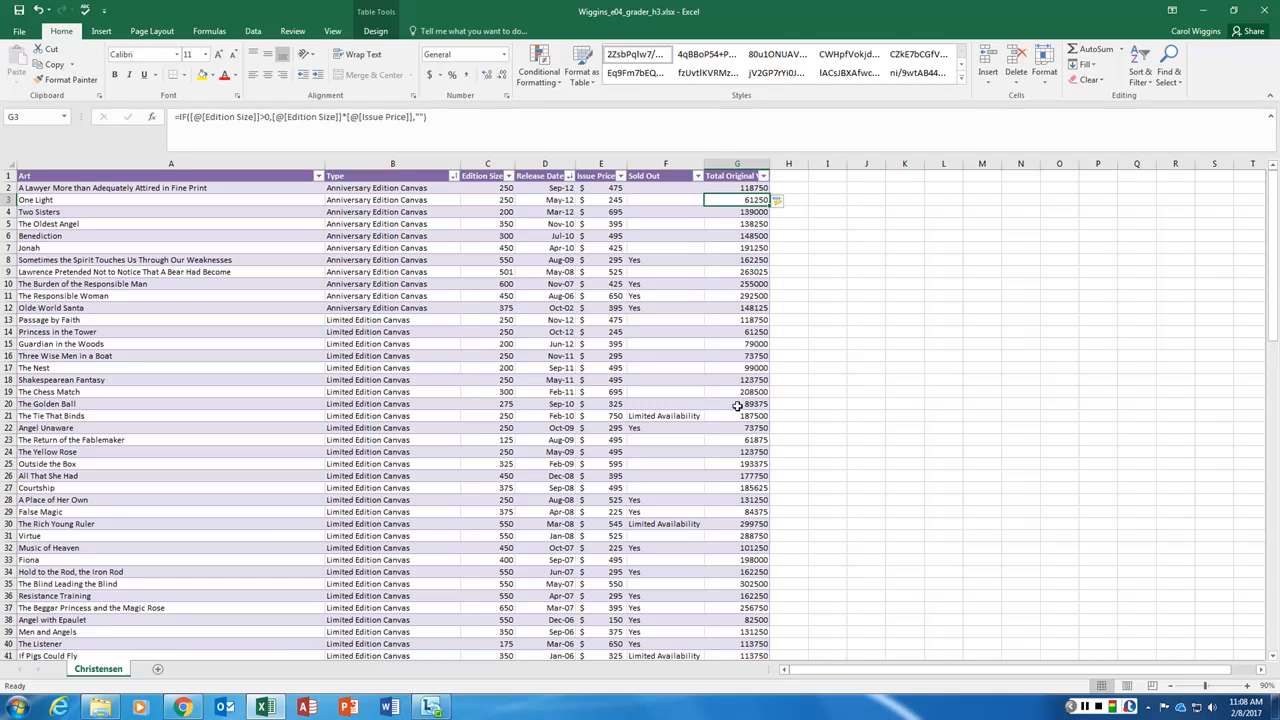
Format the Total Original Value data in G2:G105 as Accounting with a dollar sign and no decimal places
{"action": "left_click", "coordinate": [747, 187]}
{"action": "left_click_drag", "start_coordinate": [747, 187], "coordinate": [744, 608]}
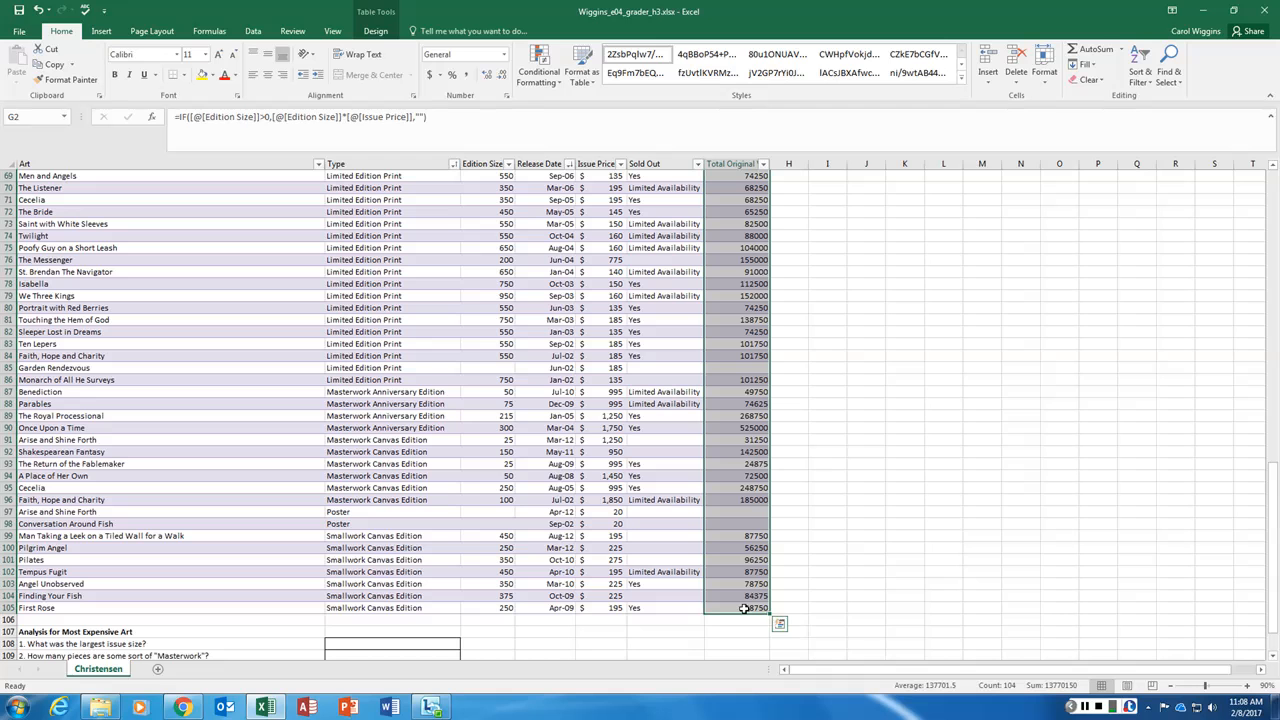
{"action": "left_click", "coordinate": [430, 75]}
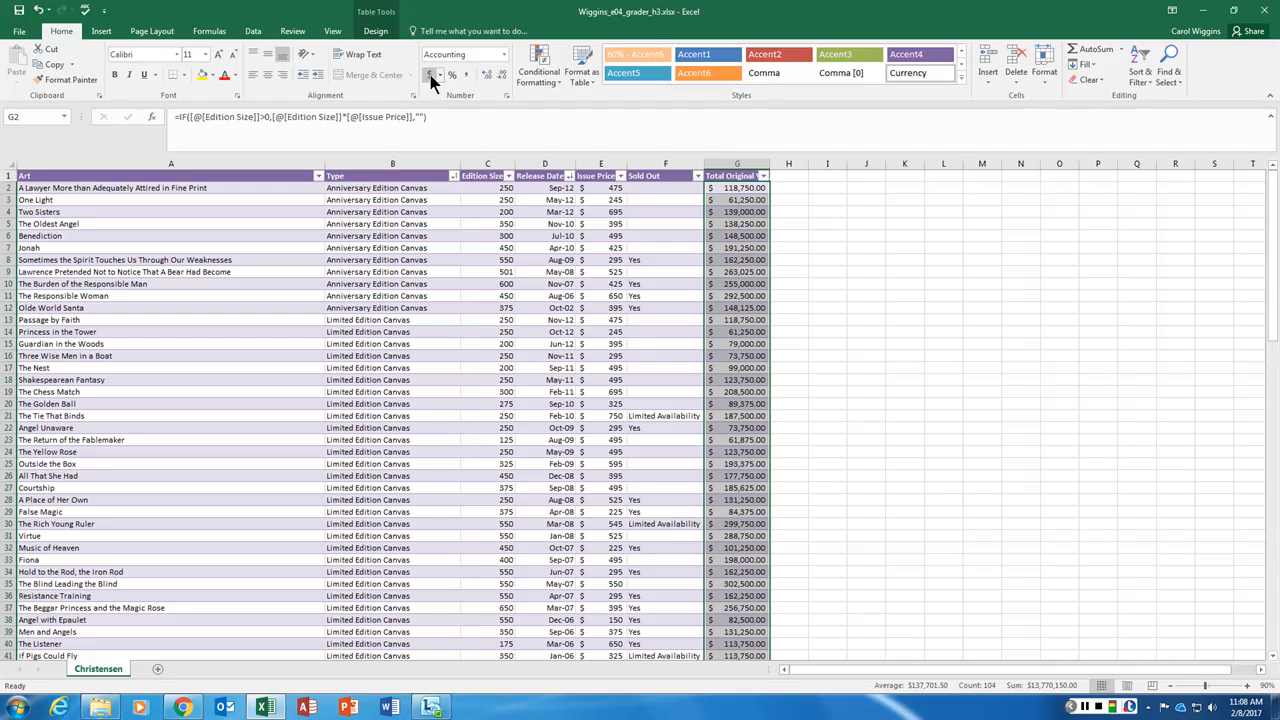
{"action": "left_click", "coordinate": [502, 75]}
{"action": "left_click", "coordinate": [502, 75]}
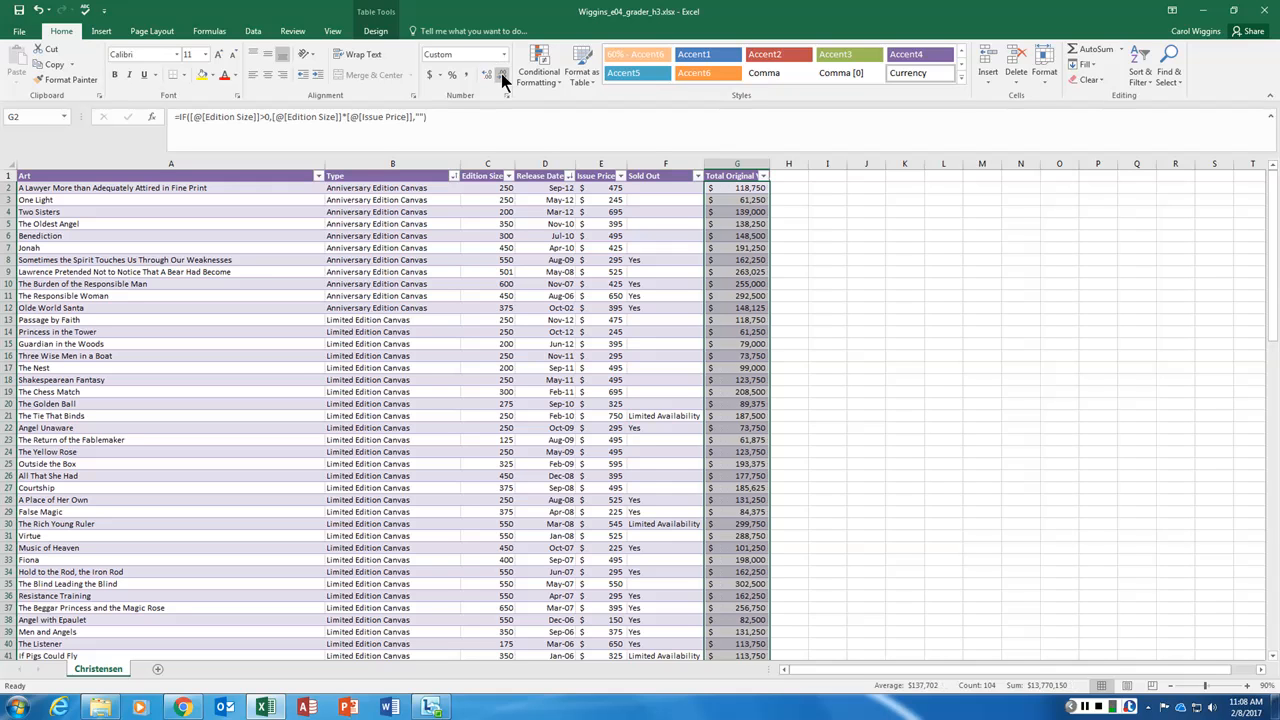
Delete the two Poster records, Arise and Shine Forth and Conversation Around Fish, from the table
{"action": "left_click", "coordinate": [803, 177]}
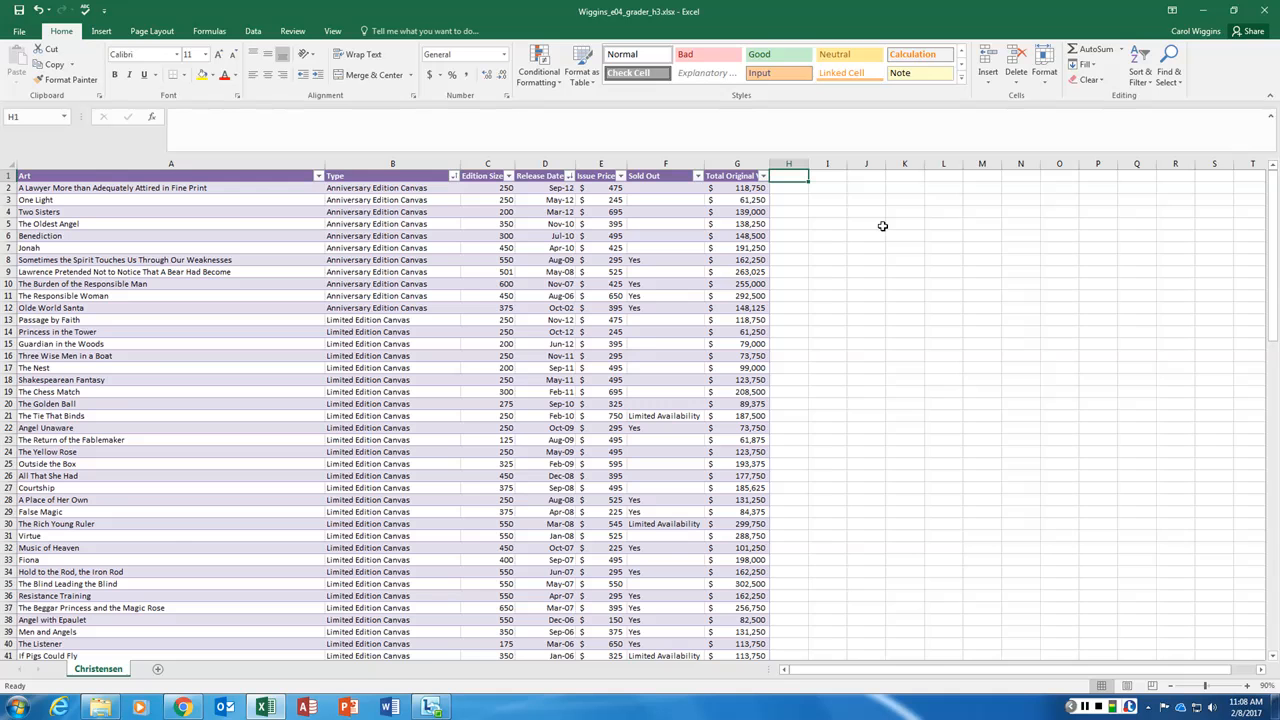
{"action": "scroll", "coordinate": [754, 340], "scroll_direction": "down", "scroll_amount": 11}
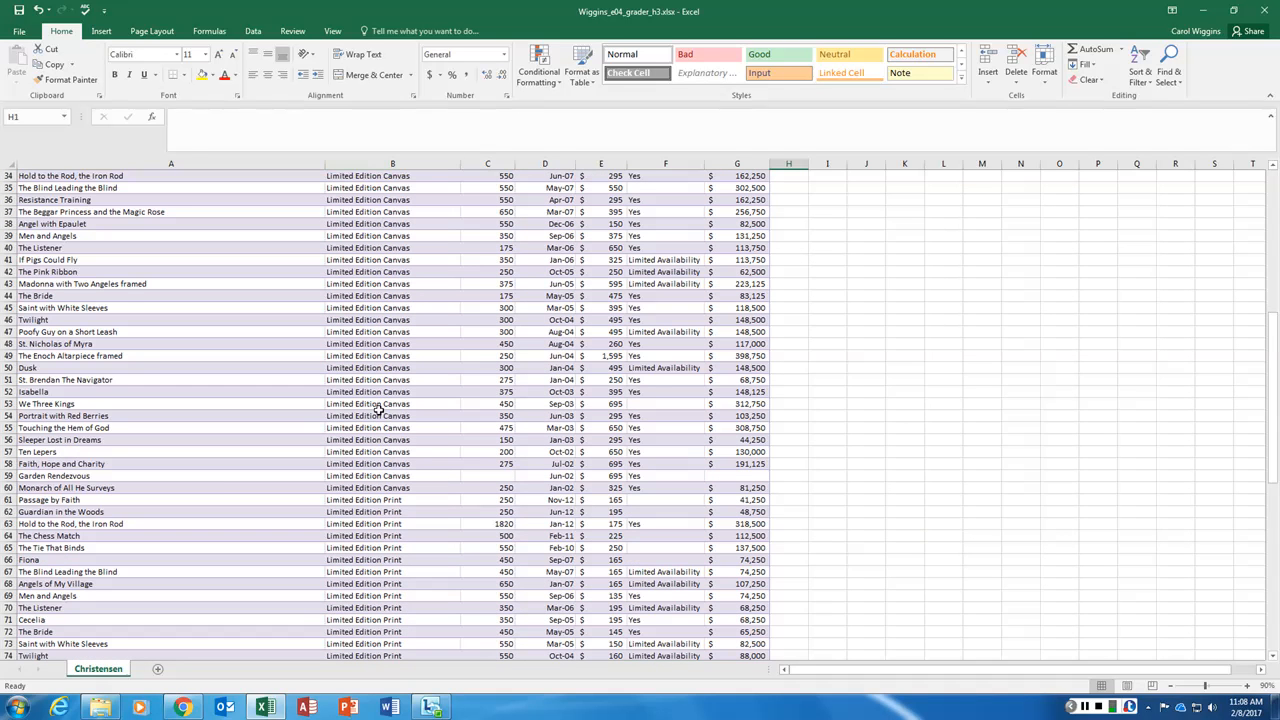
{"action": "scroll", "coordinate": [402, 386], "scroll_direction": "down", "scroll_amount": 5}
{"action": "scroll", "coordinate": [402, 386], "scroll_direction": "down", "scroll_amount": 10}
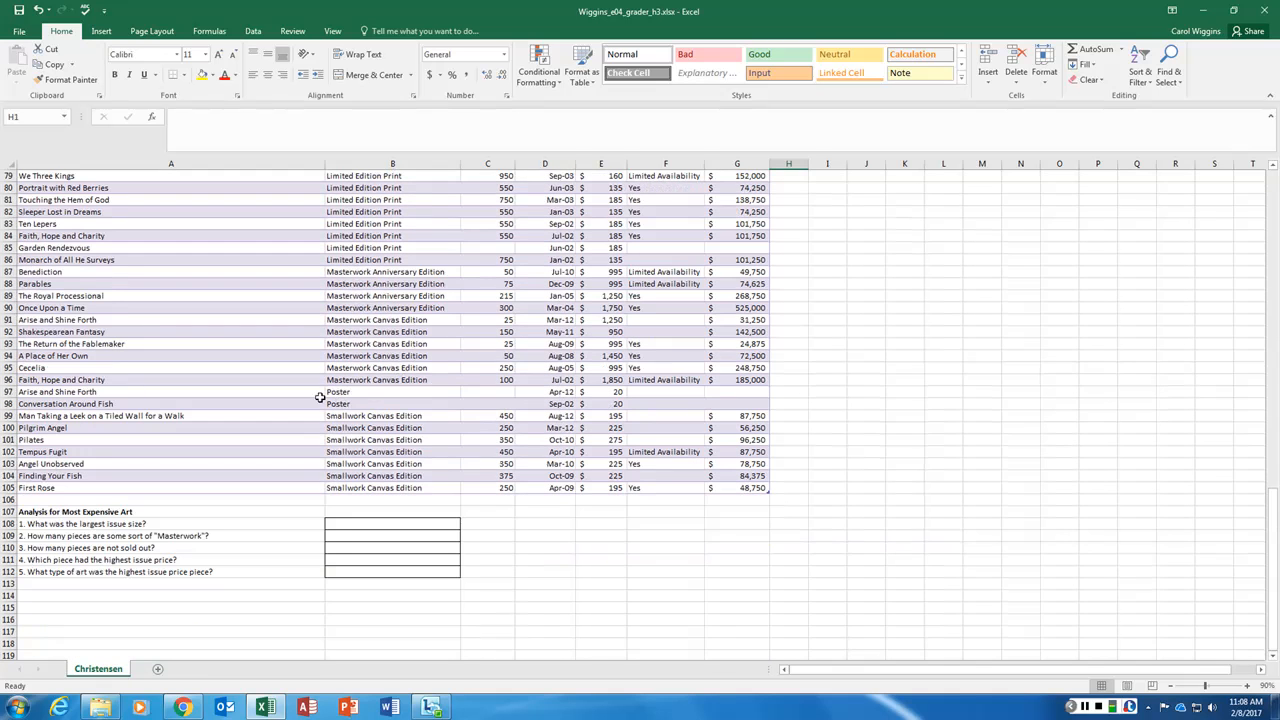
{"action": "left_click", "coordinate": [360, 393]}
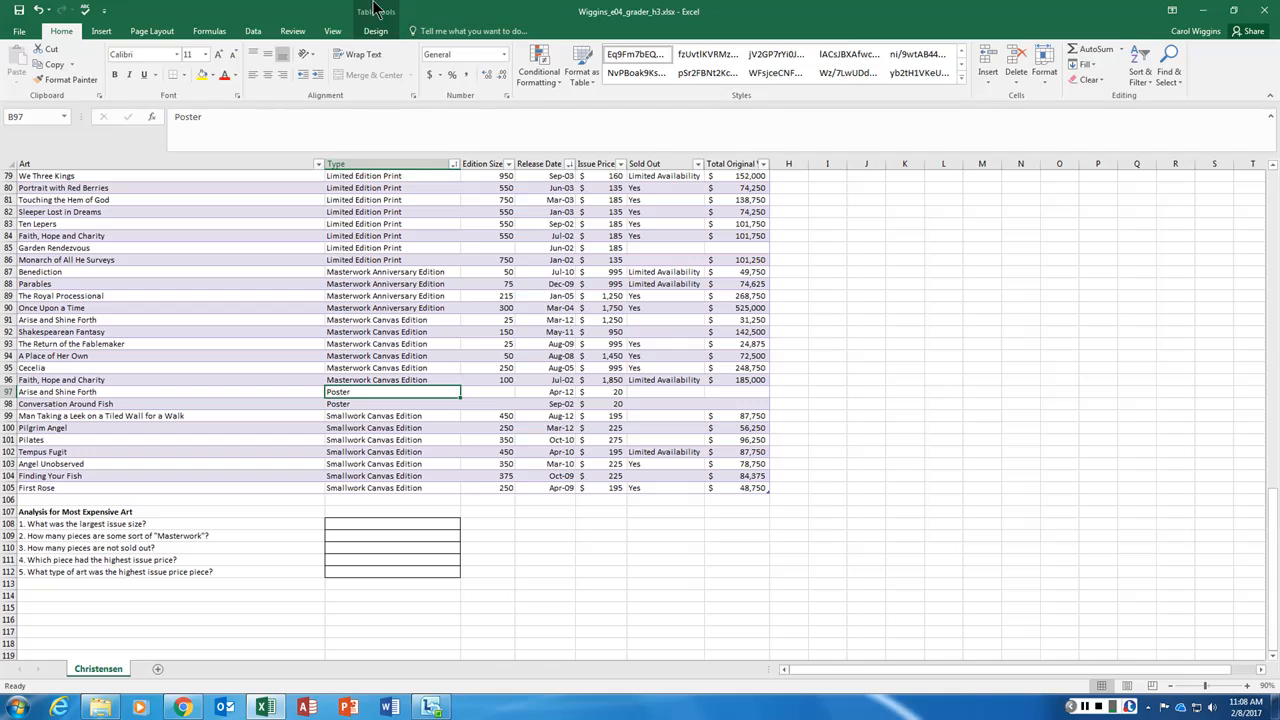
{"action": "left_click", "coordinate": [376, 31]}
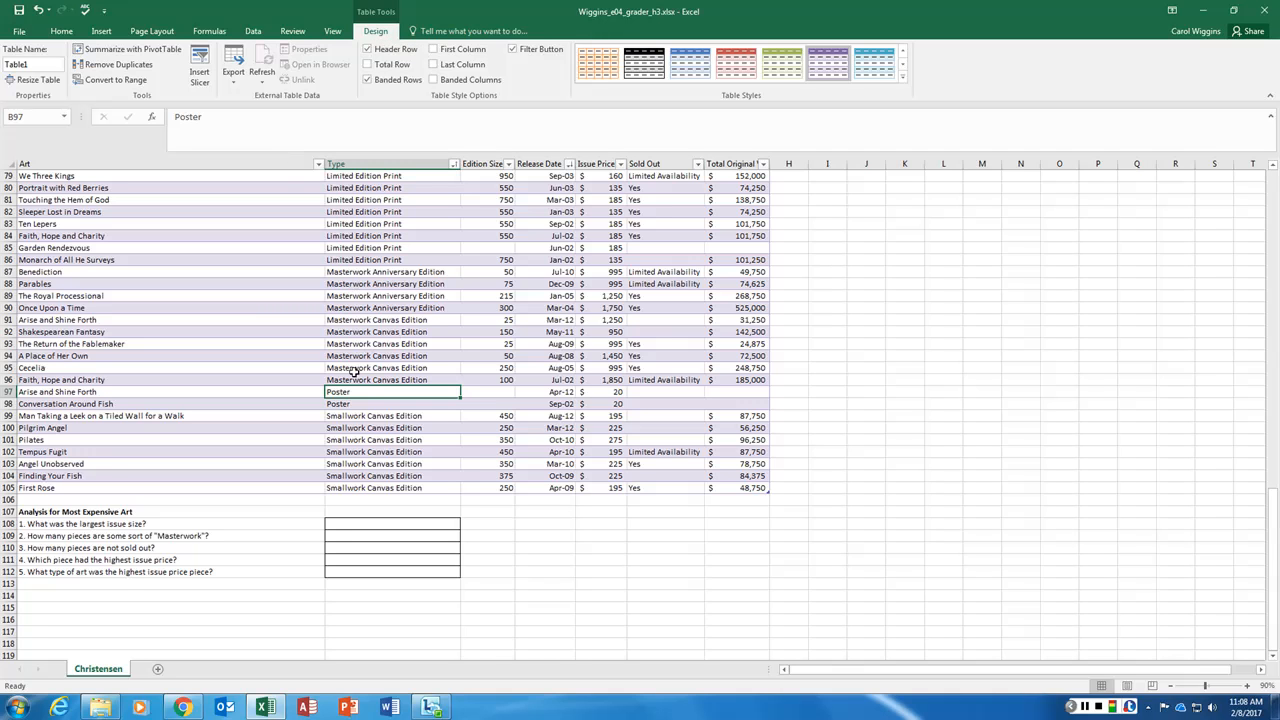
{"action": "right_click", "coordinate": [367, 396]}
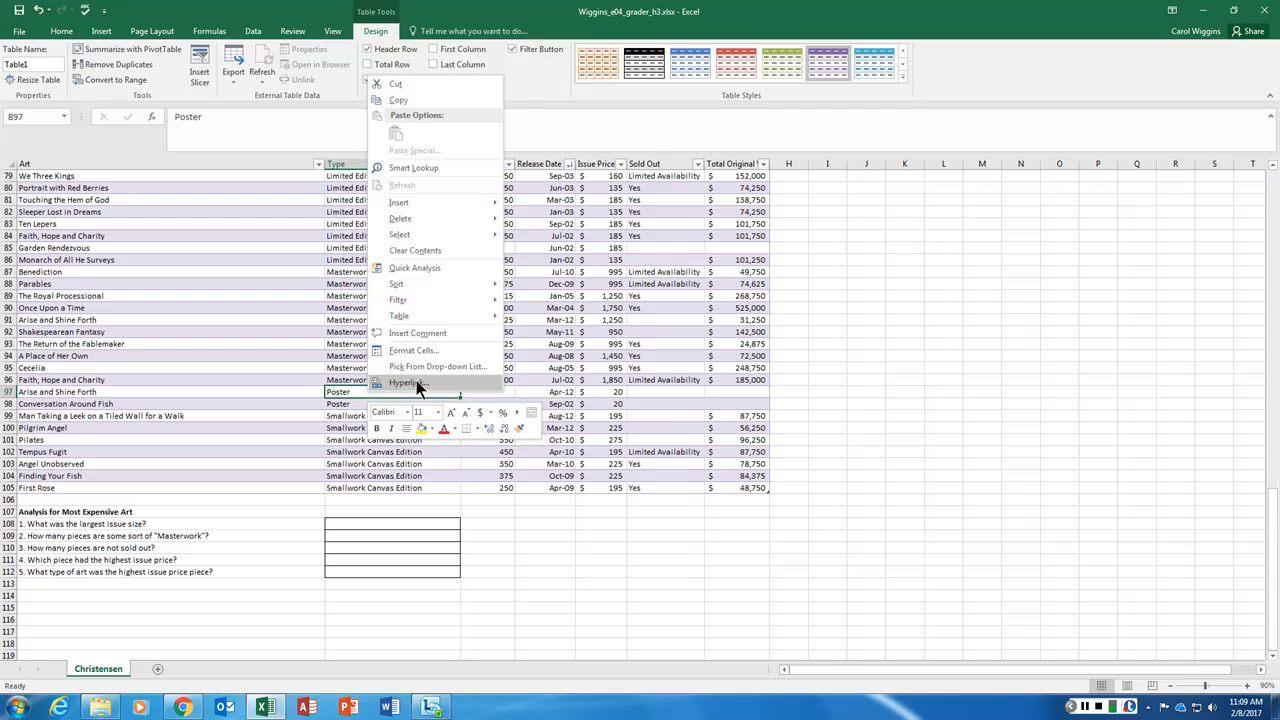
{"action": "mouse_move", "coordinate": [413, 315]}
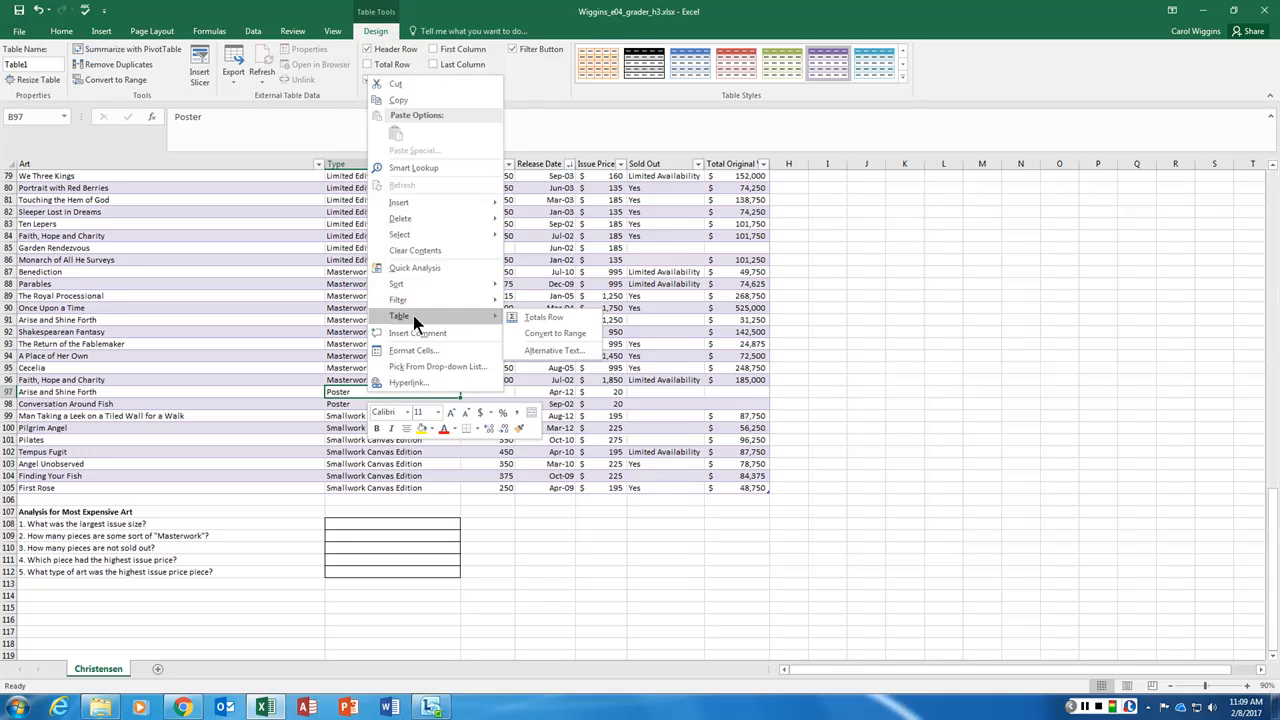
{"action": "mouse_move", "coordinate": [410, 222]}
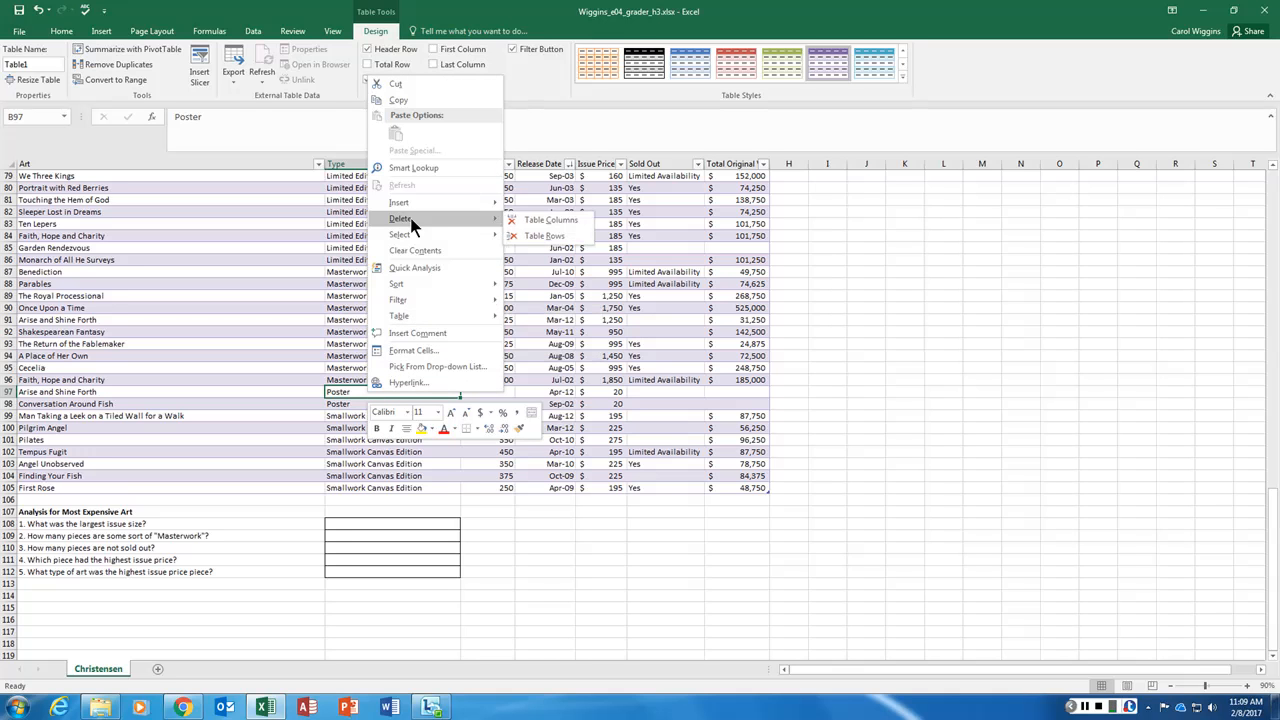
{"action": "left_click", "coordinate": [543, 236]}
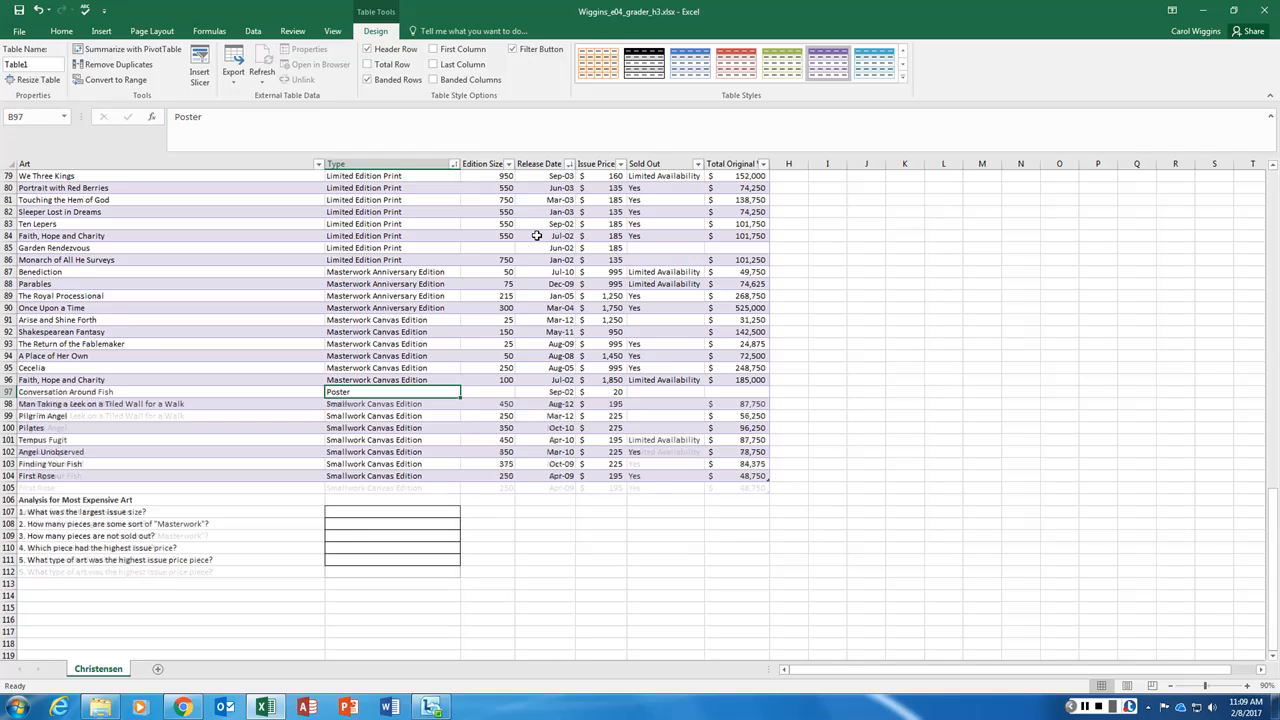
{"action": "right_click", "coordinate": [427, 395]}
{"action": "mouse_move", "coordinate": [492, 224]}
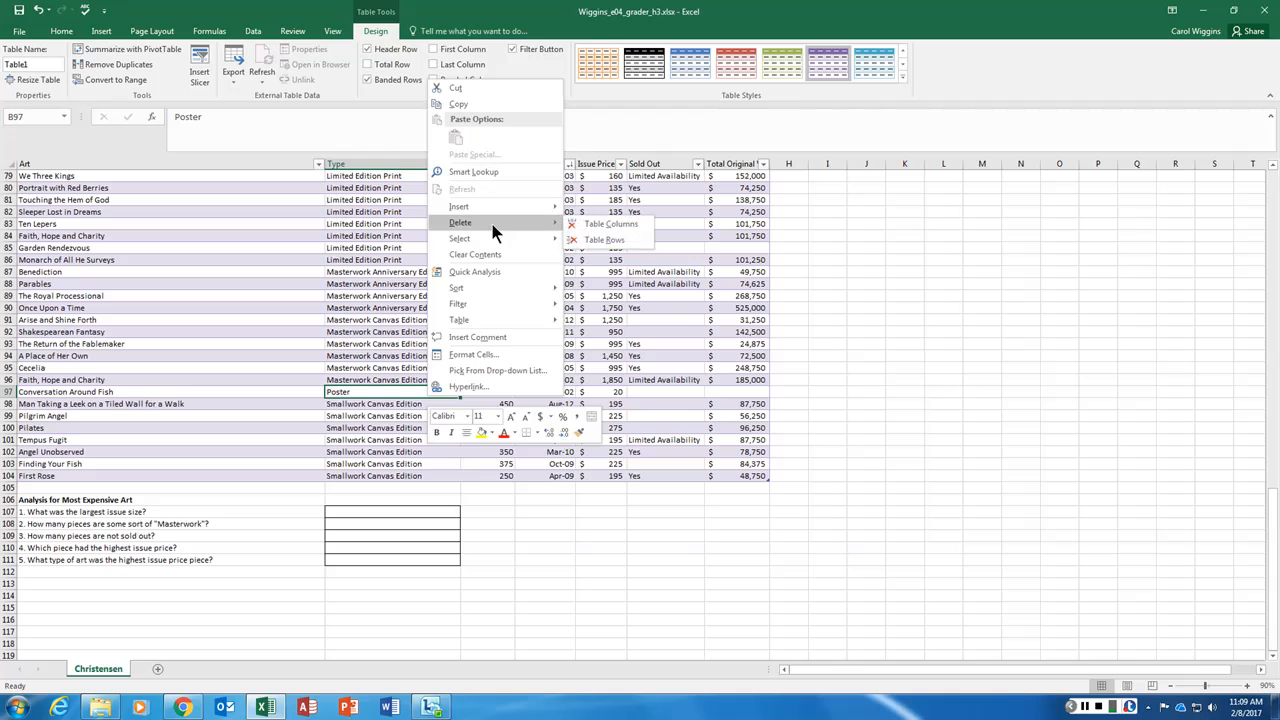
{"action": "left_click", "coordinate": [586, 240]}
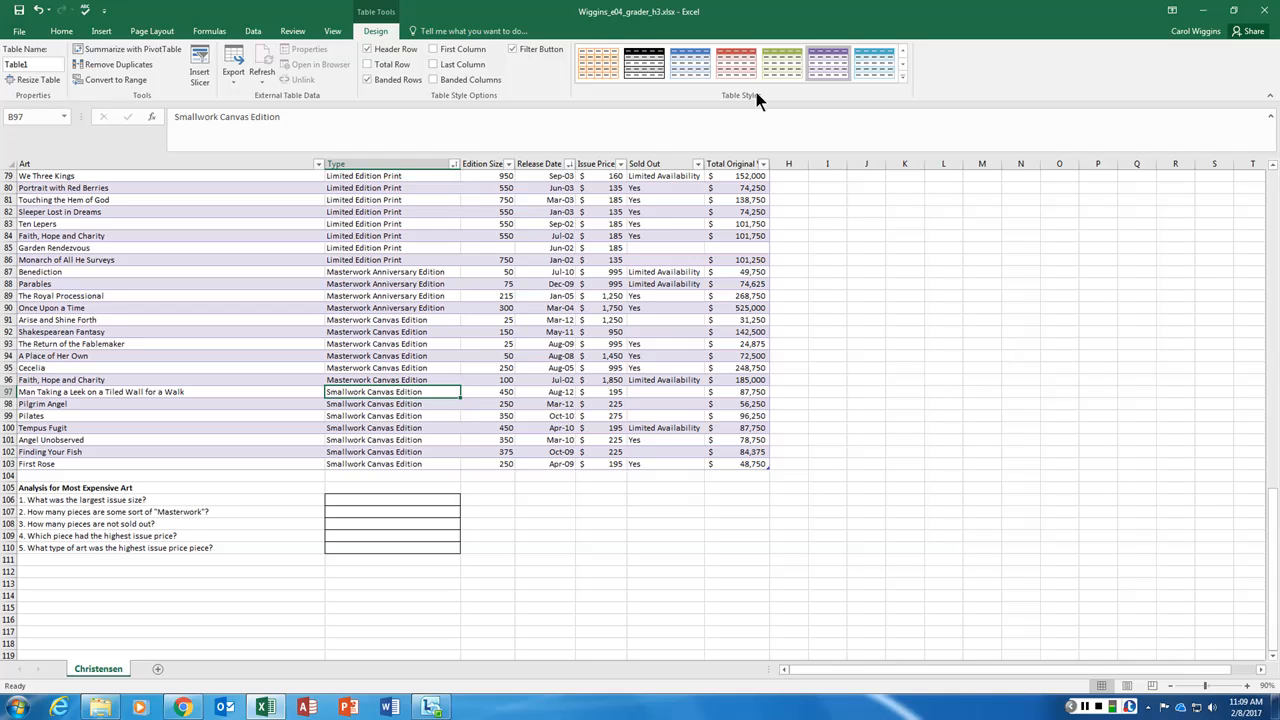
Add a total row to the table and clear its default calculation in the Total Original Value column
{"action": "left_click", "coordinate": [367, 64]}
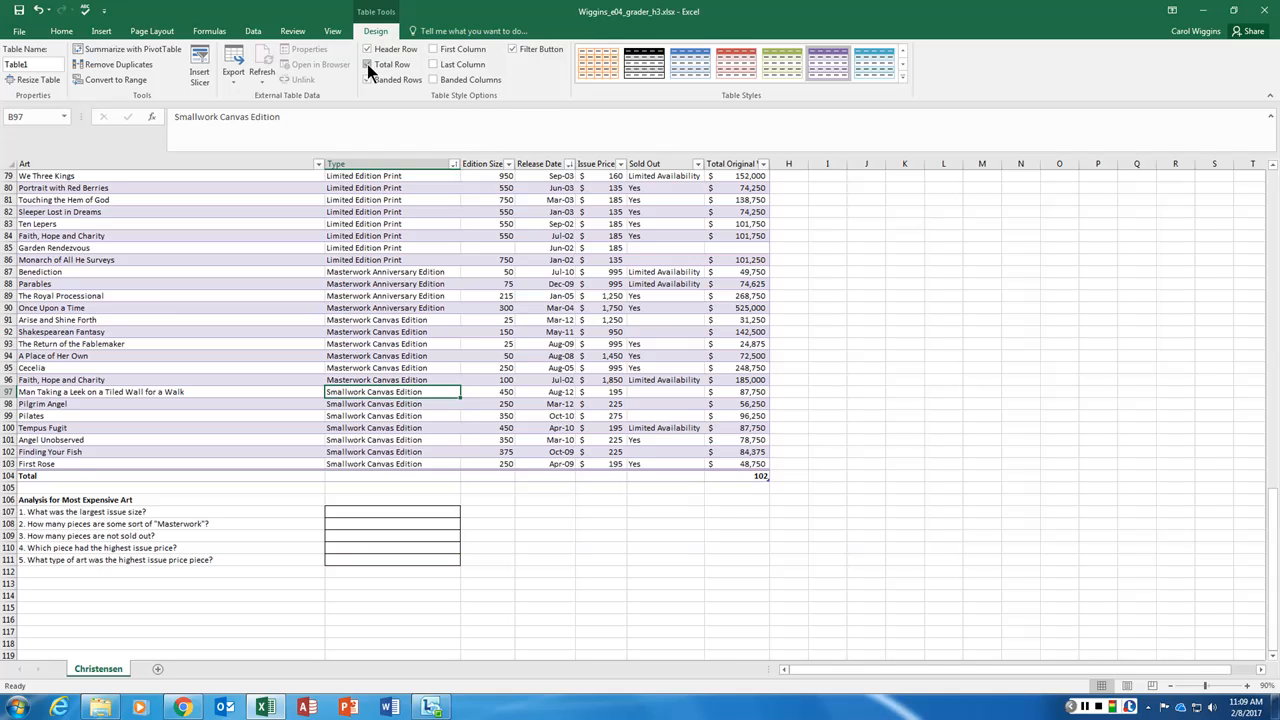
{"action": "left_click", "coordinate": [9, 476]}
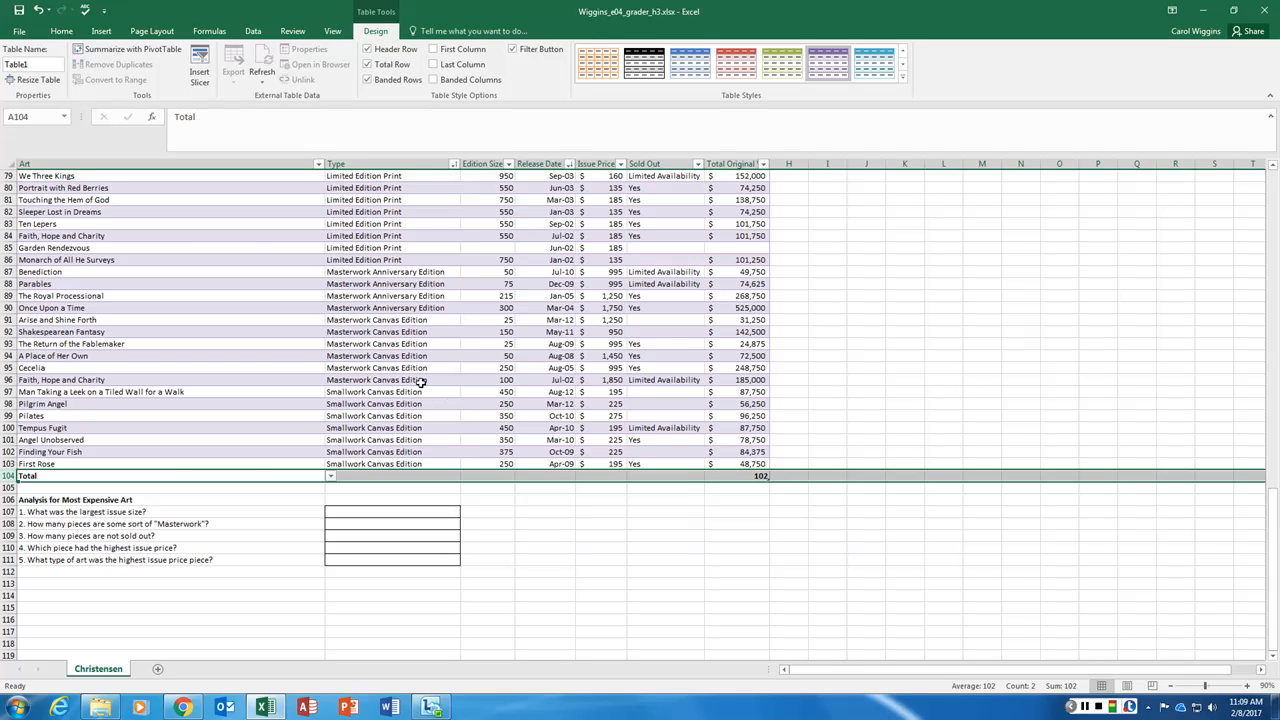
{"action": "left_click", "coordinate": [436, 474]}
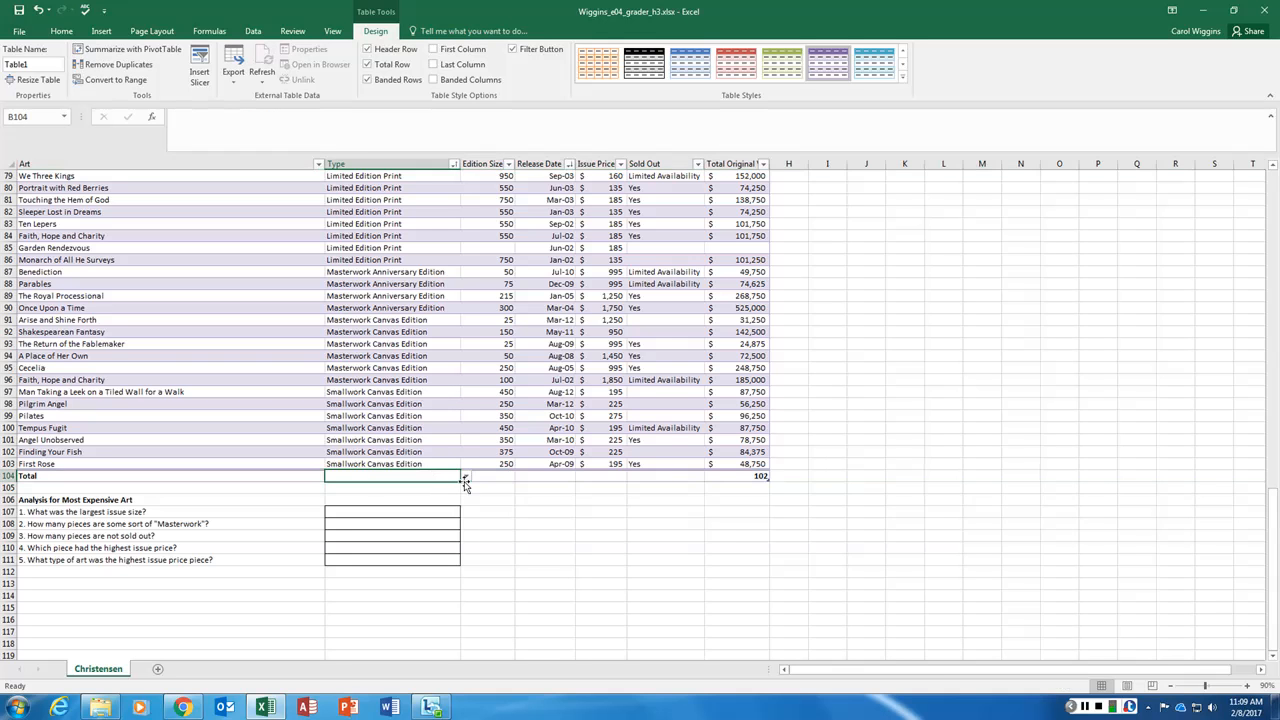
{"action": "left_click", "coordinate": [487, 478]}
{"action": "key", "text": "Right"}
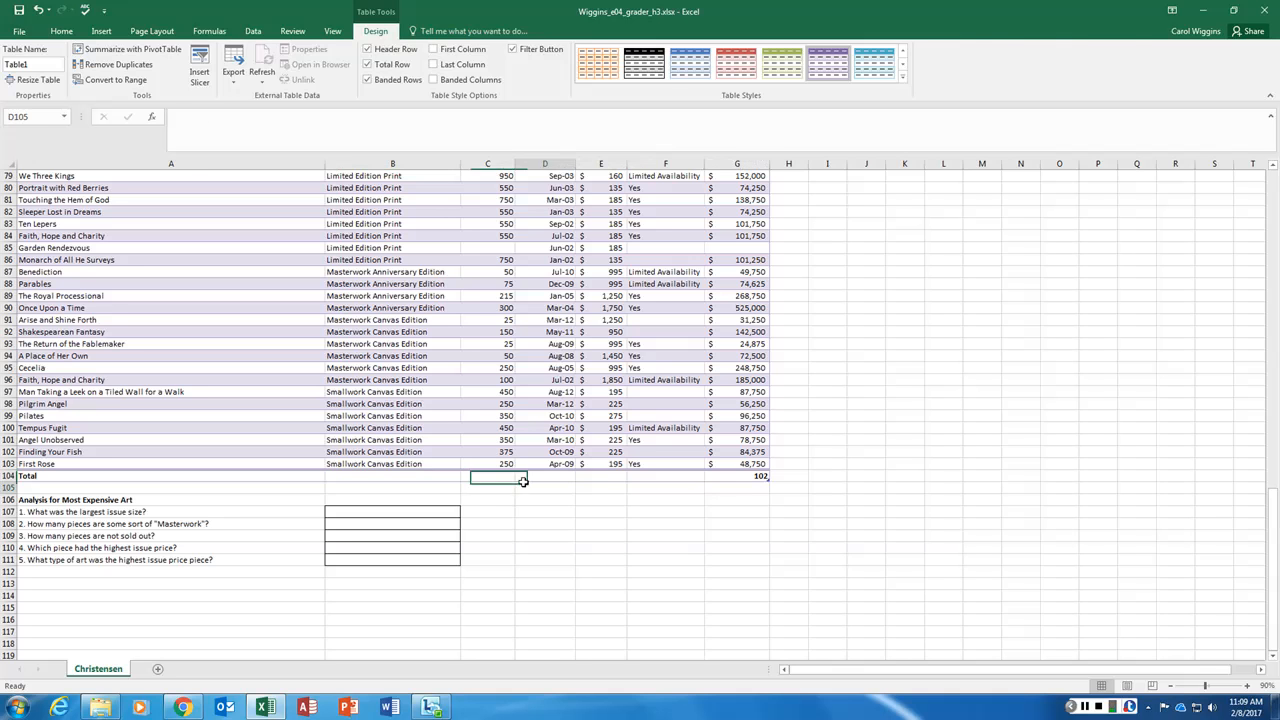
{"action": "key", "text": "Down"}
{"action": "left_click", "coordinate": [487, 477]}
{"action": "left_click", "coordinate": [519, 475]}
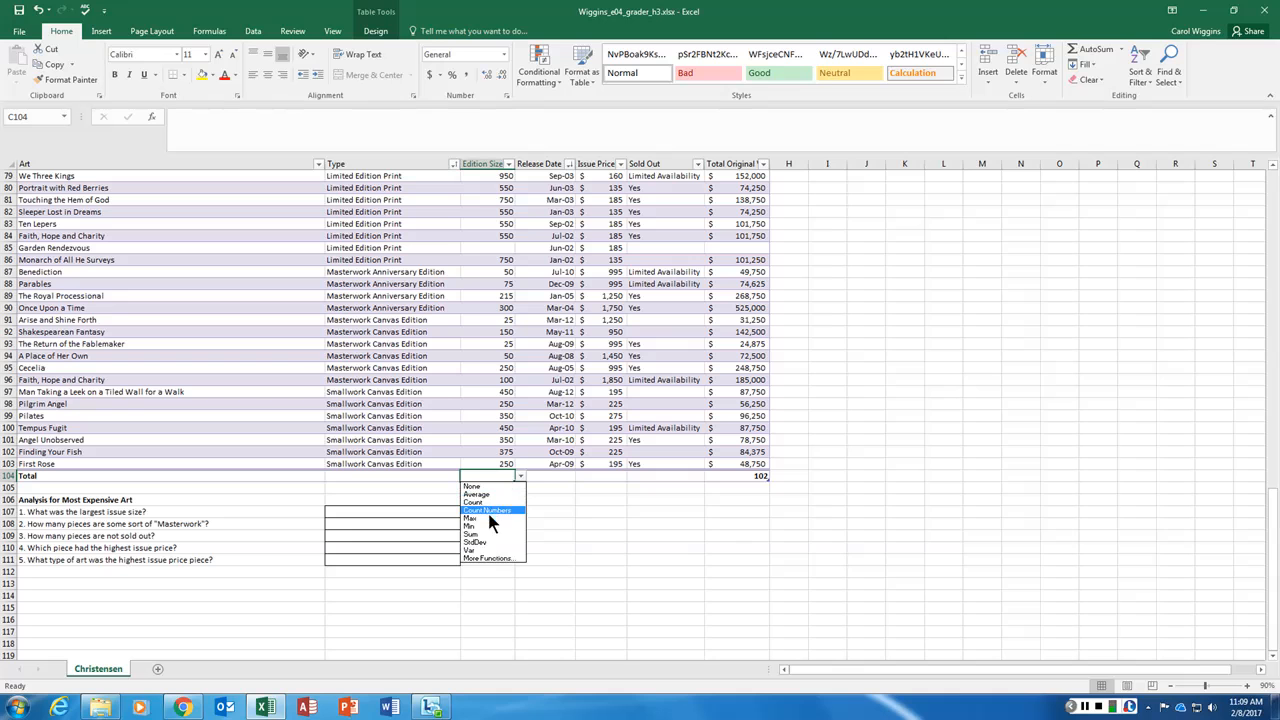
{"action": "left_click", "coordinate": [521, 475]}
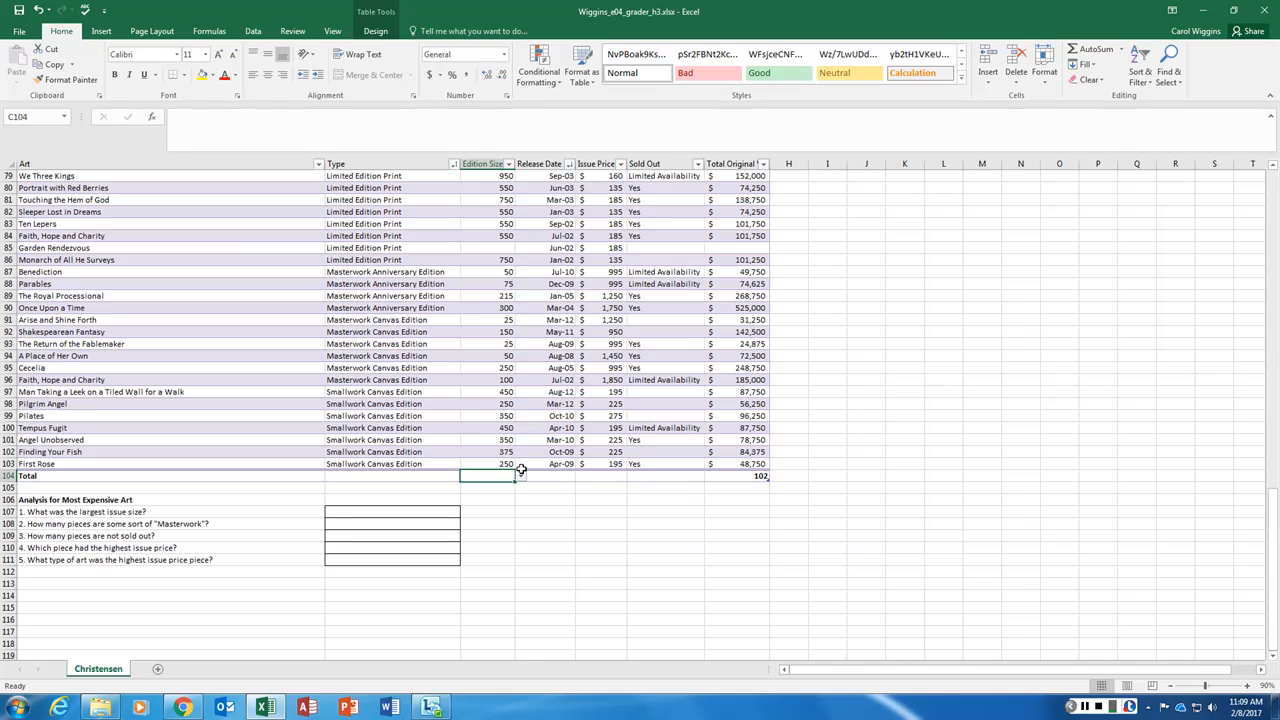
{"action": "left_click", "coordinate": [748, 477]}
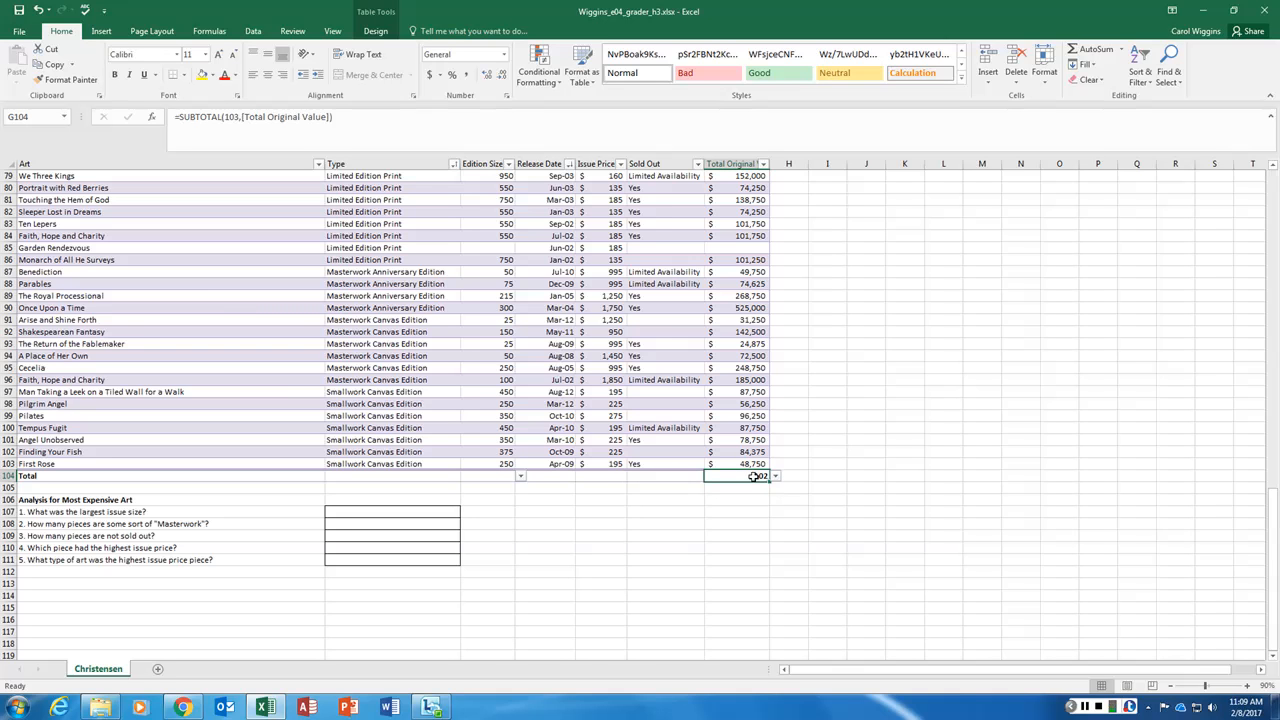
{"action": "key", "text": "Delete"}
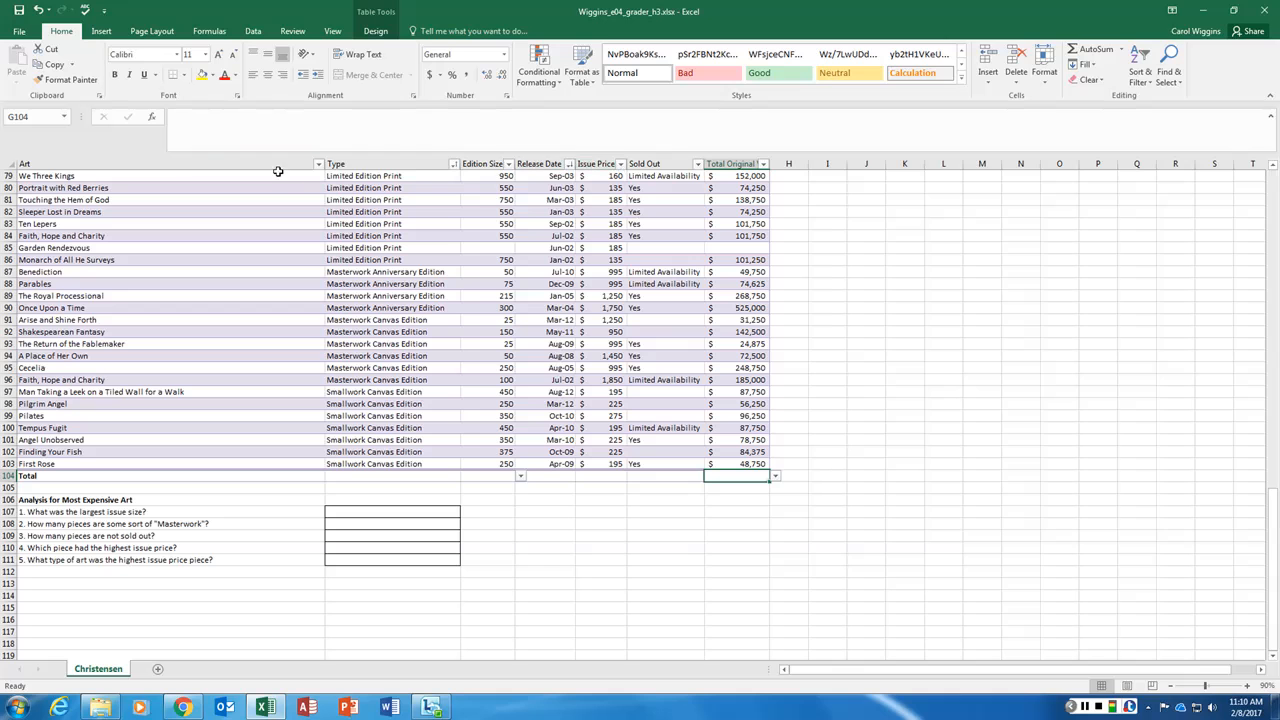
Set the total row to calculate the Max of both the Edition Size and Issue Price columns
{"action": "left_click", "coordinate": [499, 476]}
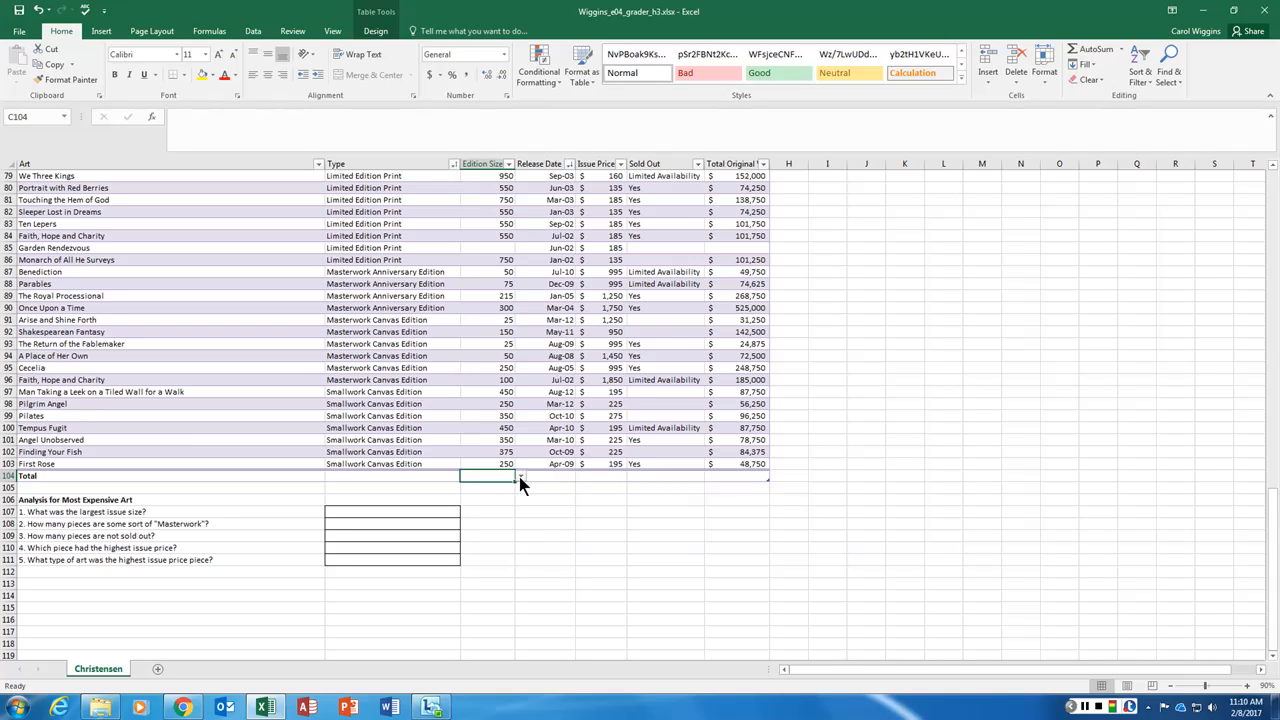
{"action": "left_click", "coordinate": [520, 476]}
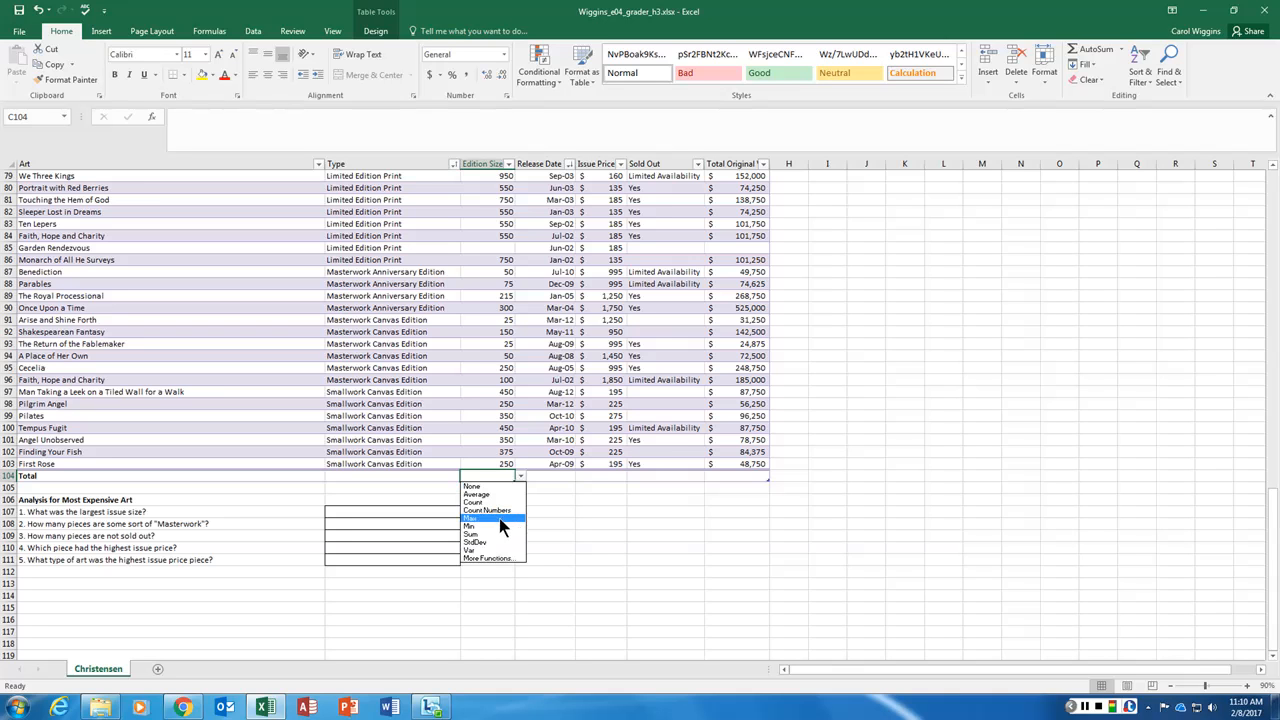
{"action": "left_click", "coordinate": [497, 520]}
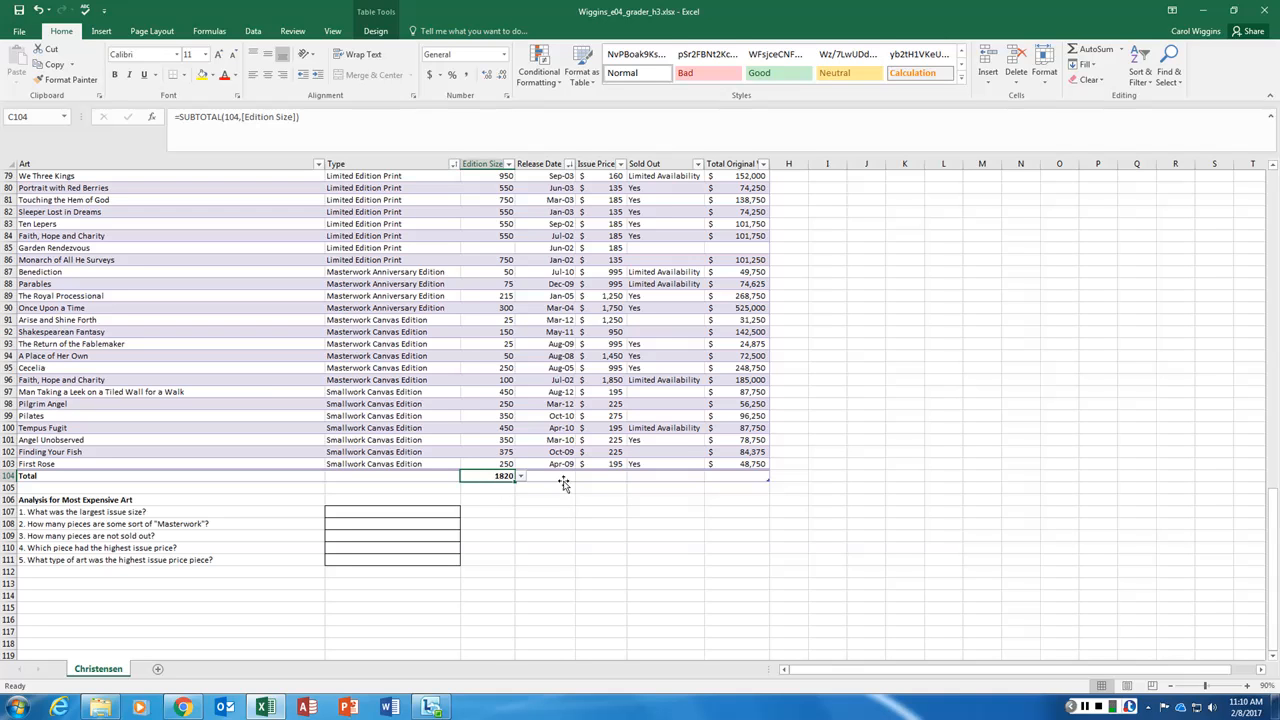
{"action": "left_click", "coordinate": [607, 478]}
{"action": "left_click", "coordinate": [633, 476]}
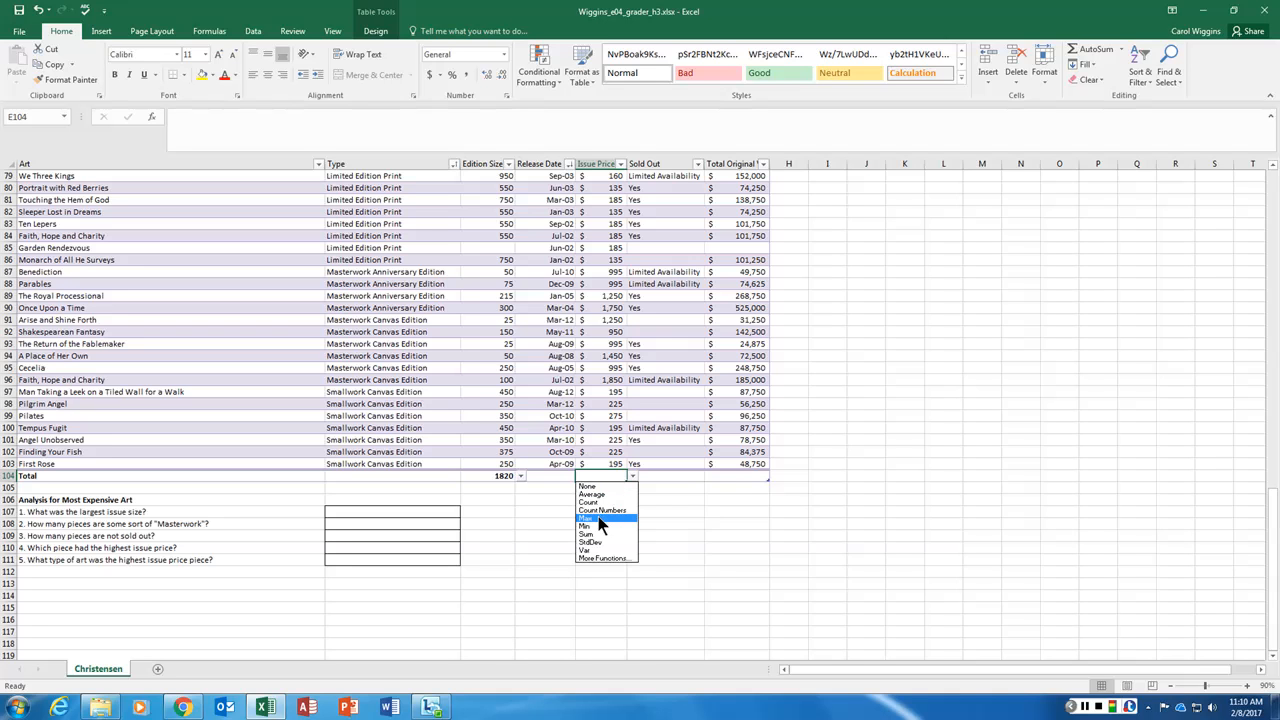
{"action": "left_click", "coordinate": [598, 518]}
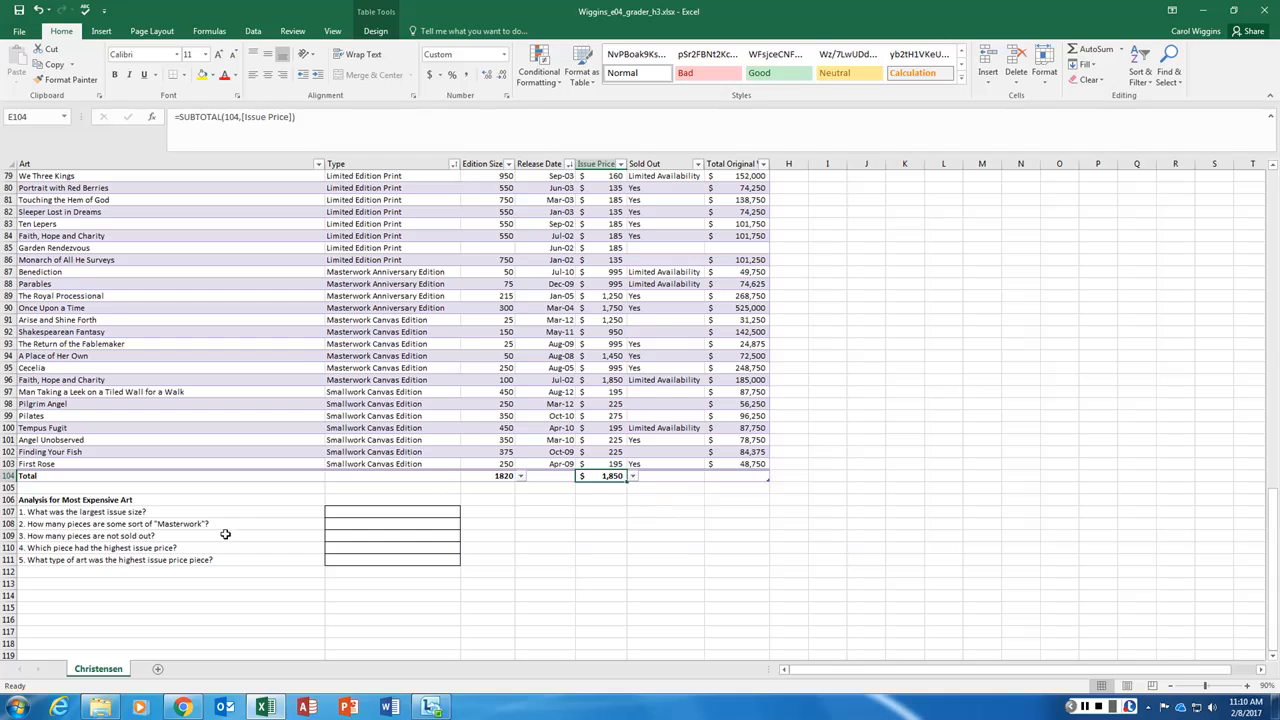
Replace the total row's label in A104 with "Largest Size and Highest Issue Price"
{"action": "left_click", "coordinate": [29, 477]}
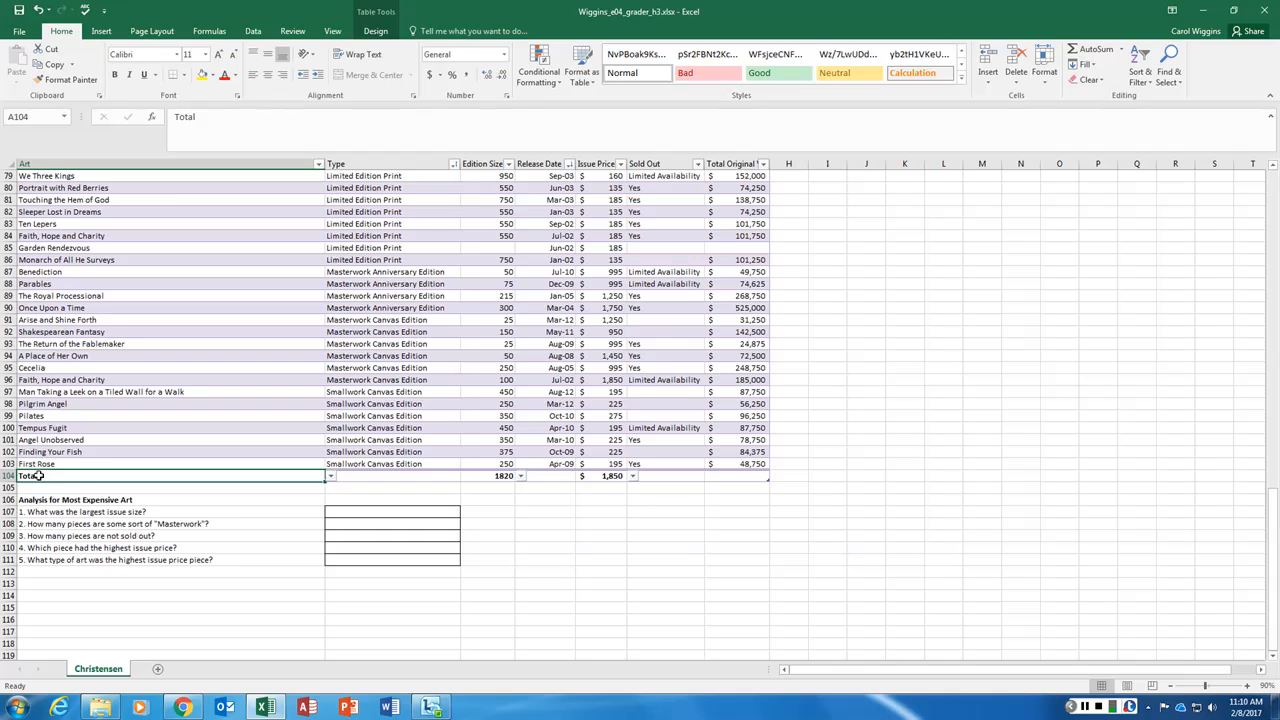
{"action": "type", "text": "Lar"}
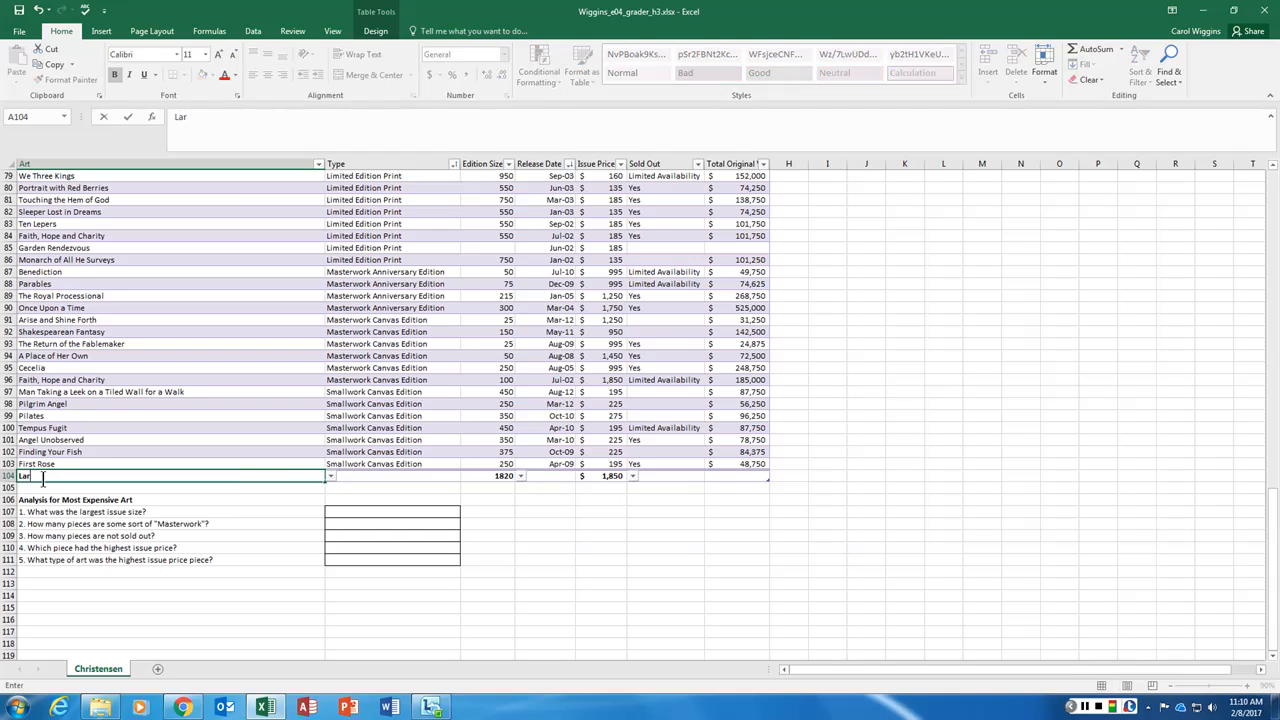
{"action": "type", "text": "gest Size and Higest"}
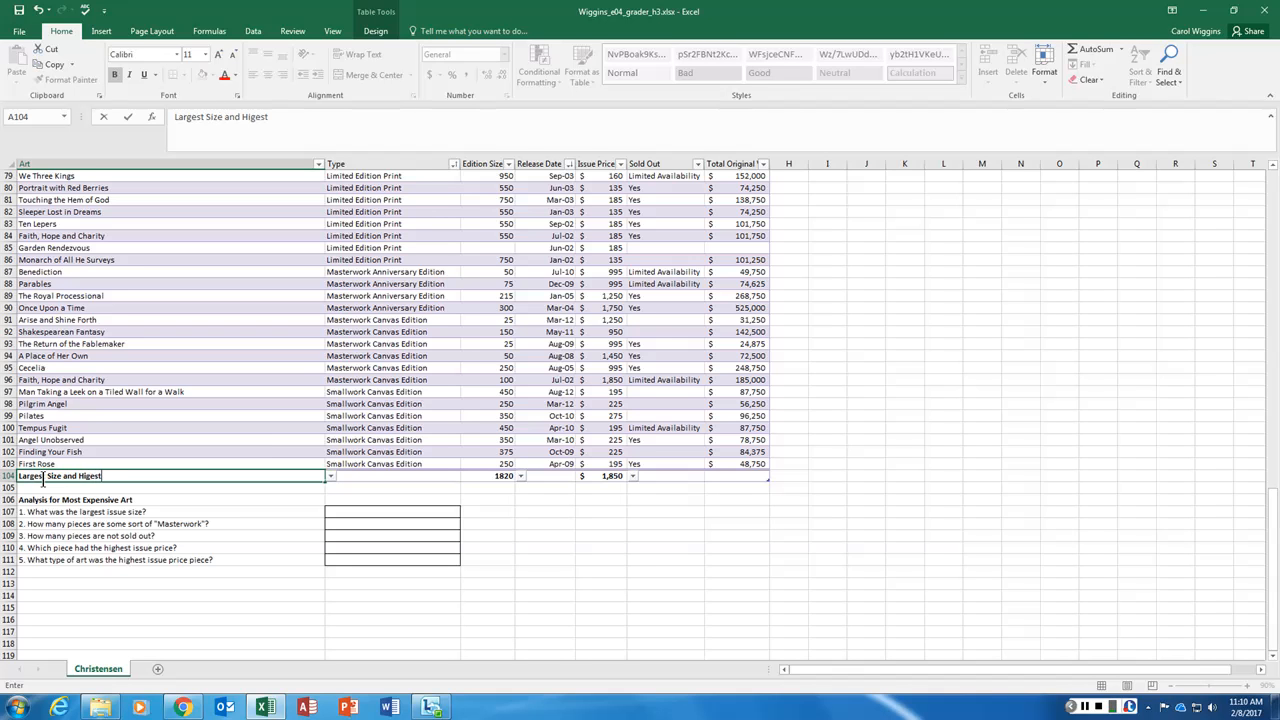
{"action": "key", "text": "BackSpace"}
{"action": "key", "text": "BackSpace"}
{"action": "key", "text": "BackSpace"}
{"action": "type", "text": "hest Issue Price"}
Apply the four traffic lights icon set (green, yellow, red, black) to the Issue Price data in E2:E103
{"action": "scroll", "coordinate": [720, 577], "scroll_direction": "up", "scroll_amount": 20}
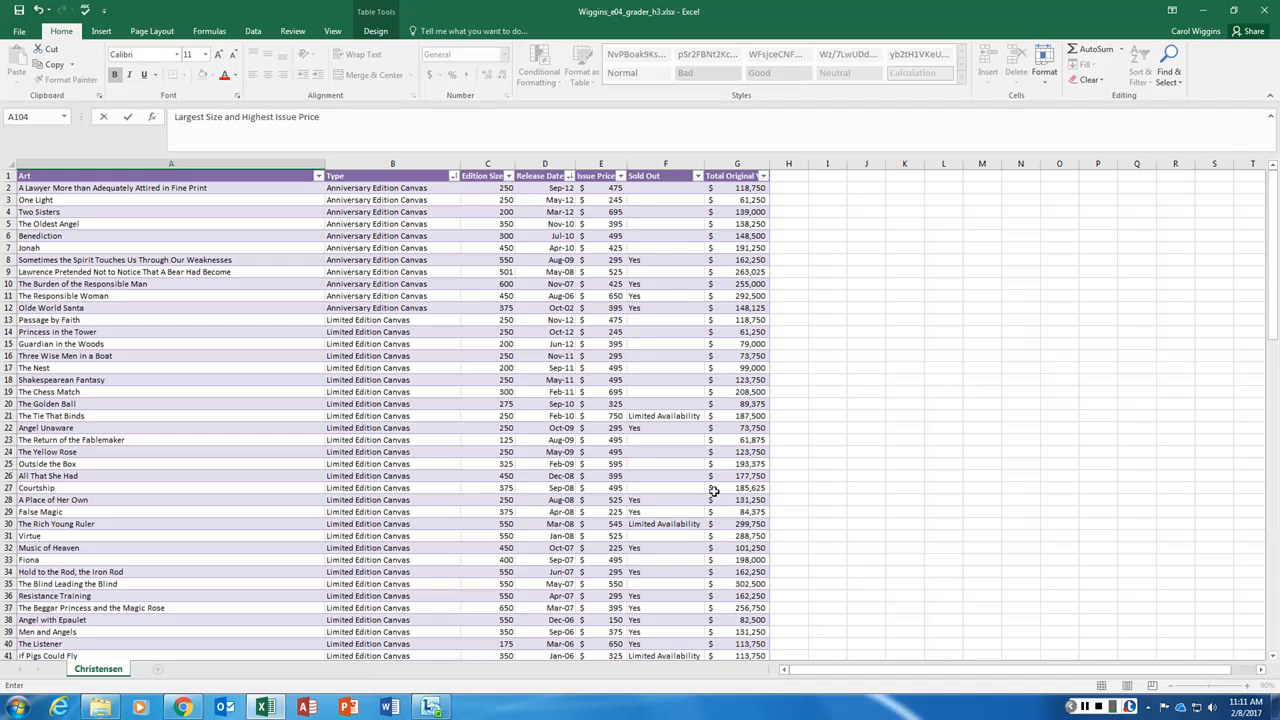
{"action": "left_click", "coordinate": [602, 188]}
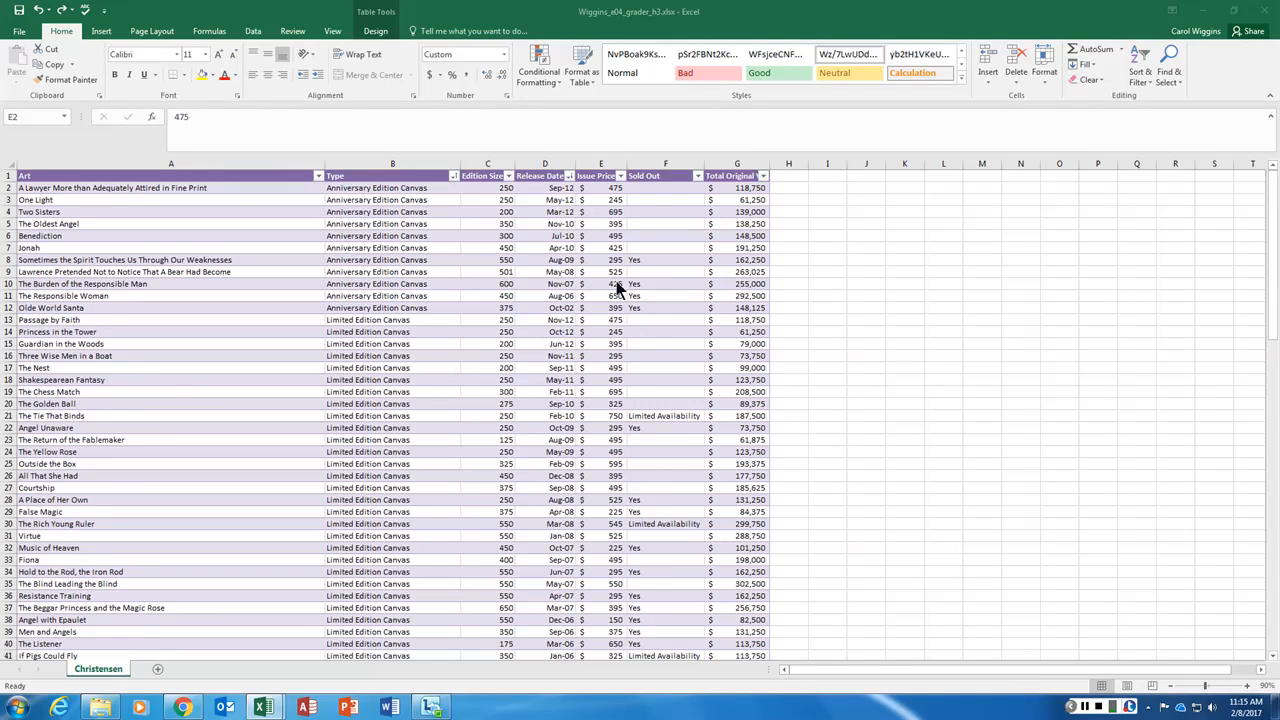
{"action": "left_click", "coordinate": [603, 190]}
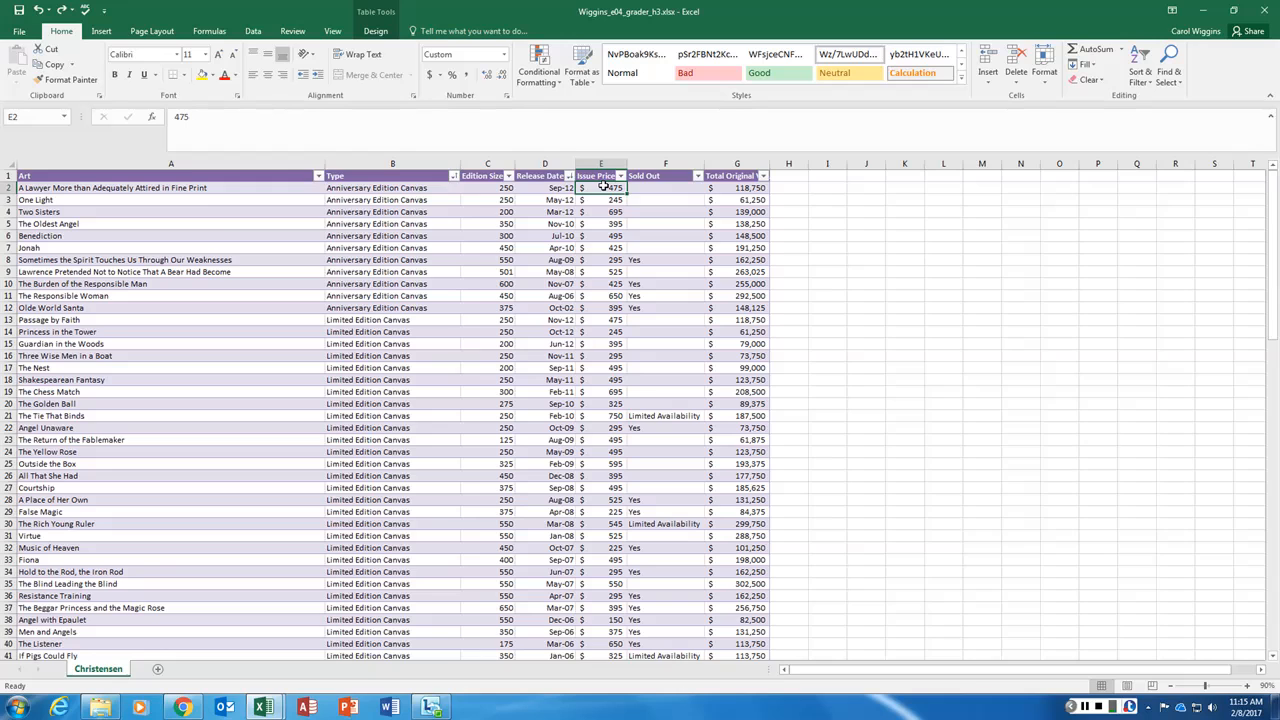
{"action": "left_click_drag", "start_coordinate": [603, 188], "coordinate": [592, 615]}
{"action": "scroll", "coordinate": [845, 497], "scroll_direction": "up", "scroll_amount": 20}
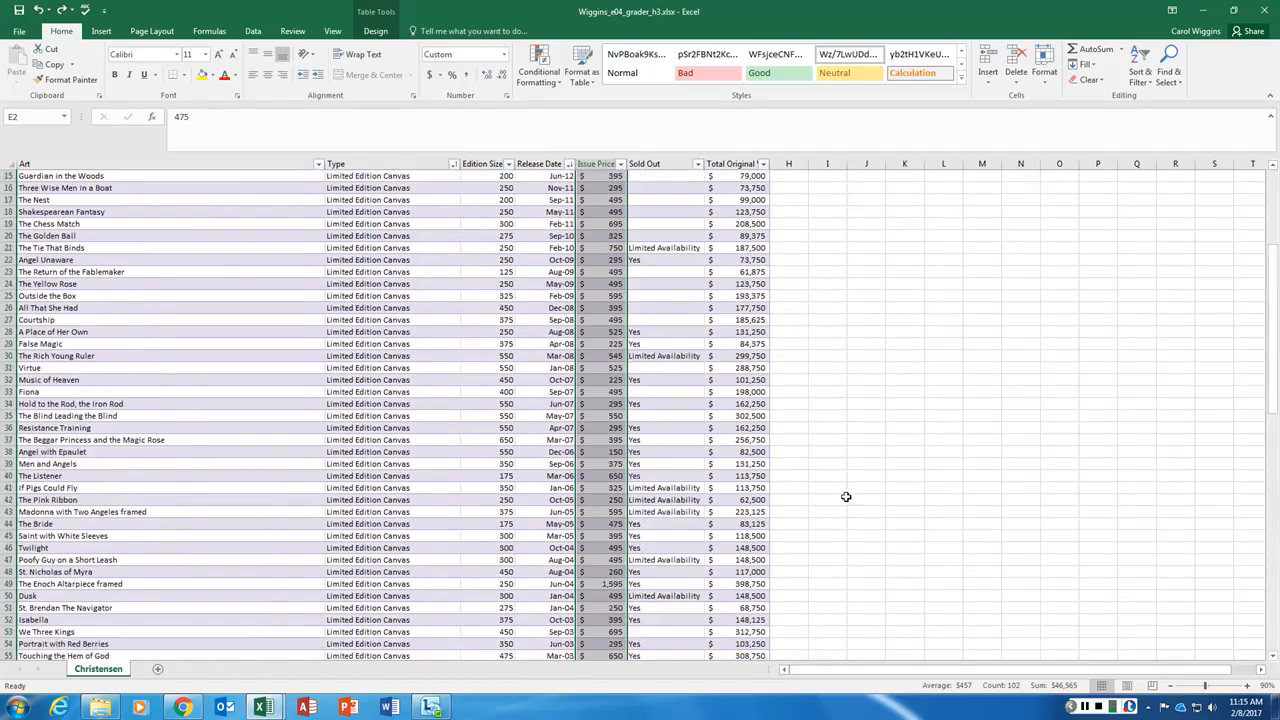
{"action": "left_click", "coordinate": [557, 81]}
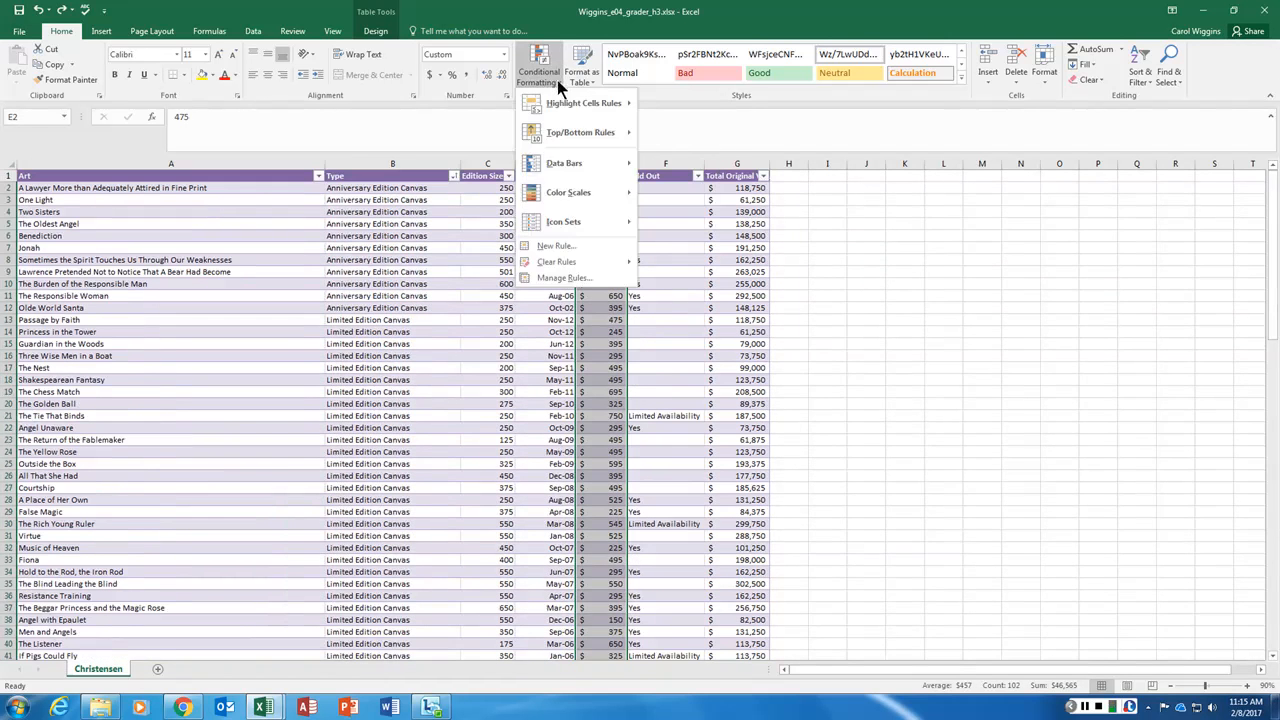
{"action": "mouse_move", "coordinate": [575, 230]}
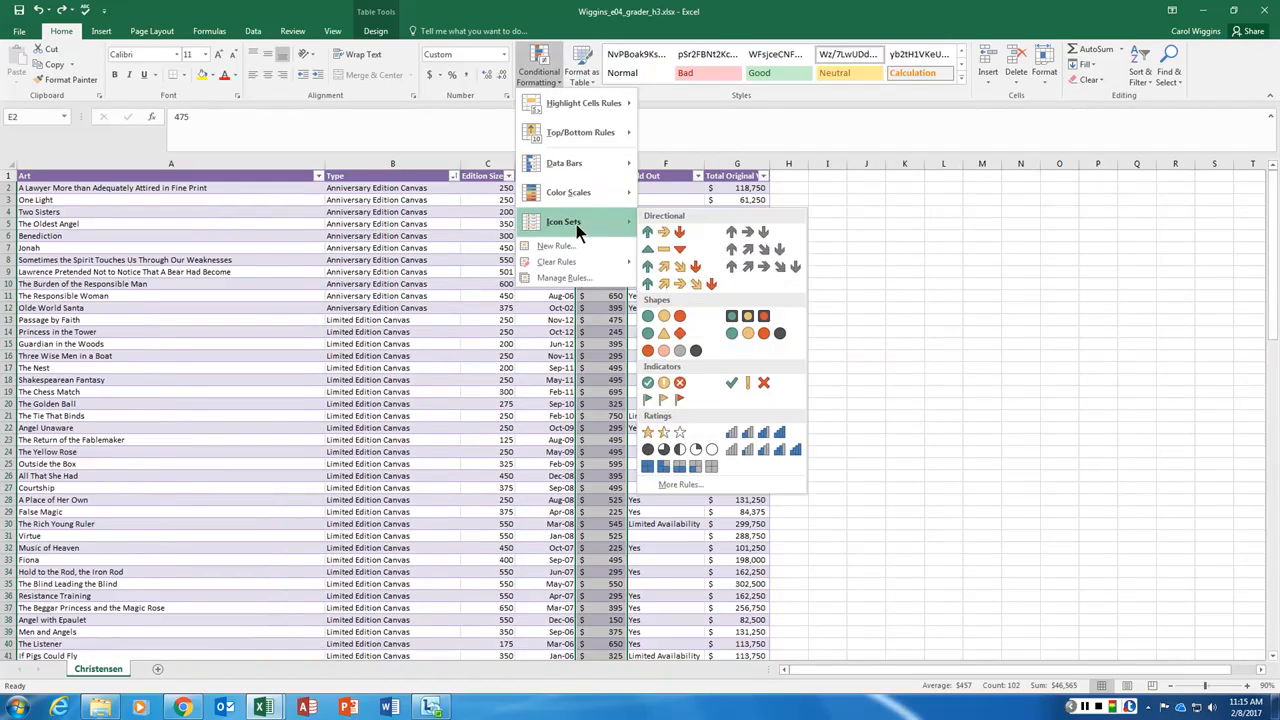
{"action": "left_click", "coordinate": [753, 332]}
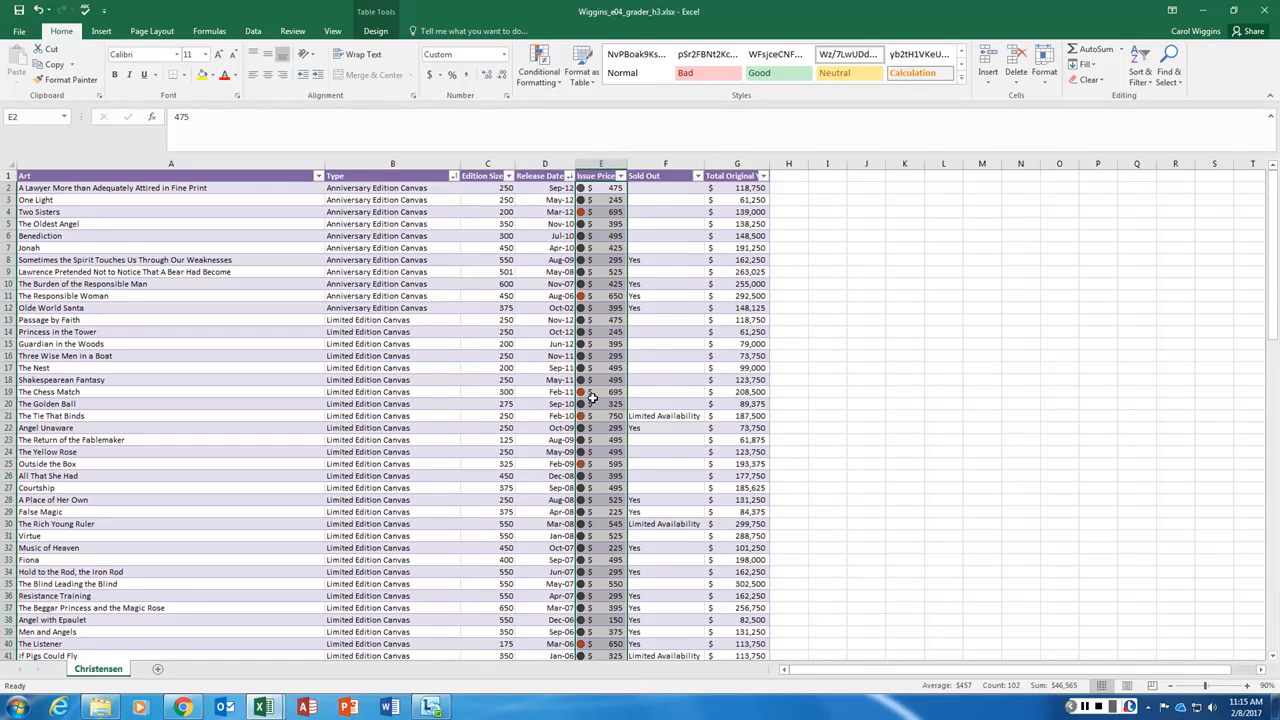
Edit the Issue Price icon set rule so all three threshold types are Number
{"action": "left_click", "coordinate": [559, 82]}
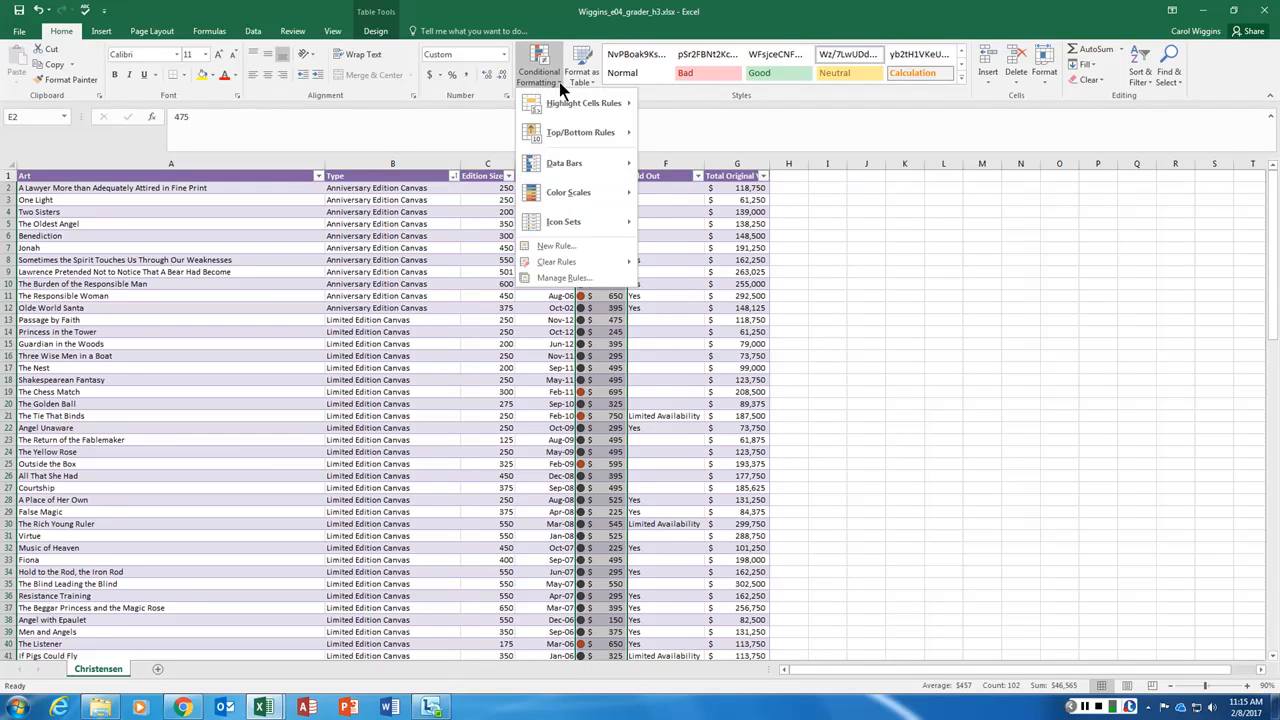
{"action": "left_click", "coordinate": [574, 278]}
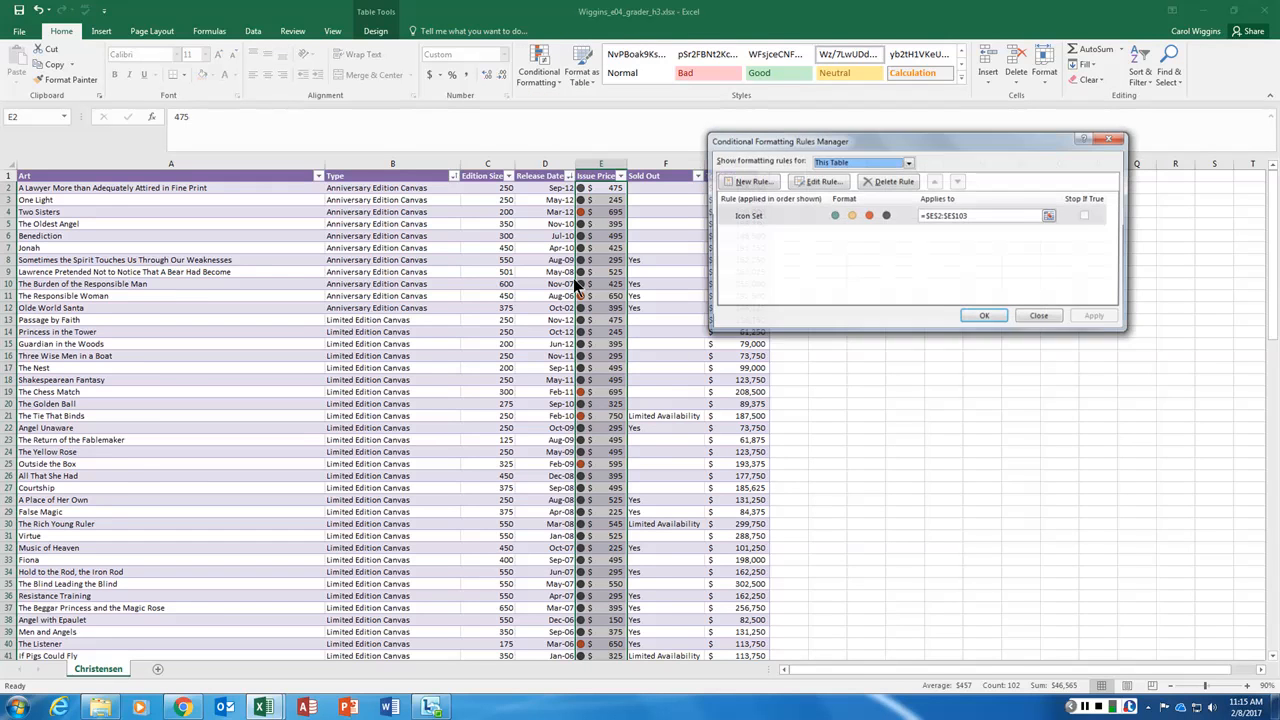
{"action": "left_click", "coordinate": [792, 217]}
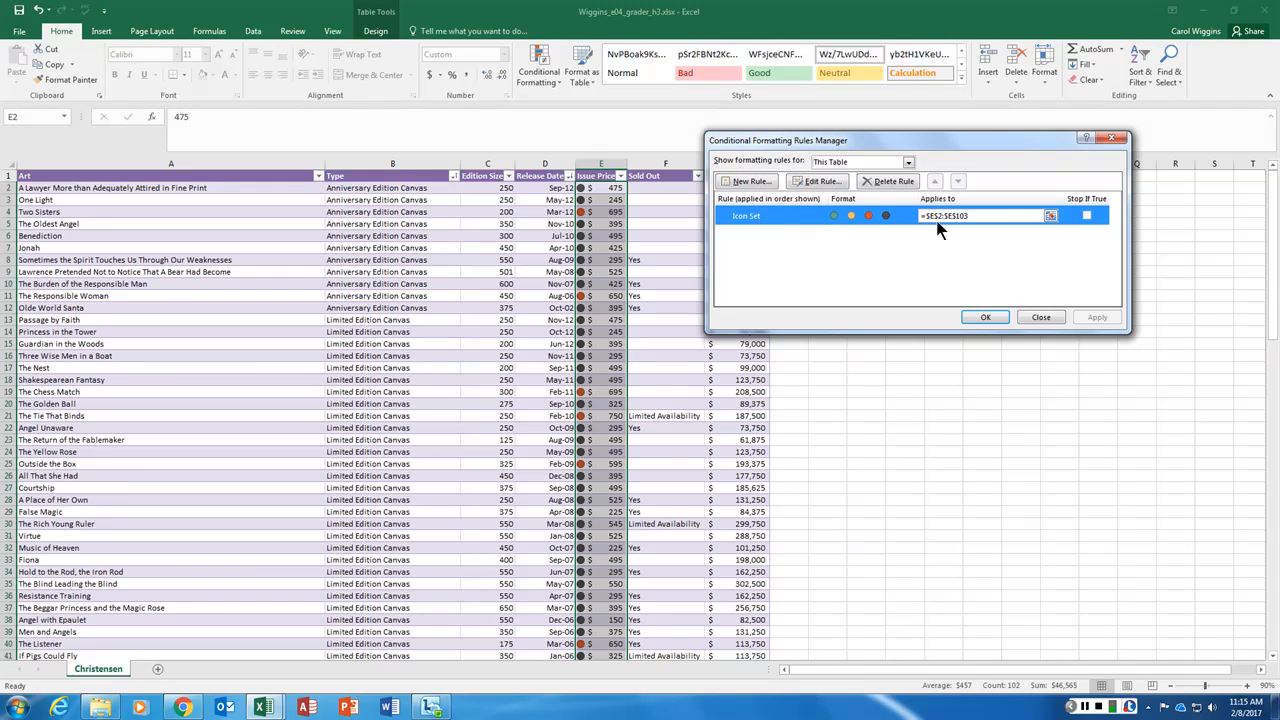
{"action": "left_click", "coordinate": [818, 183]}
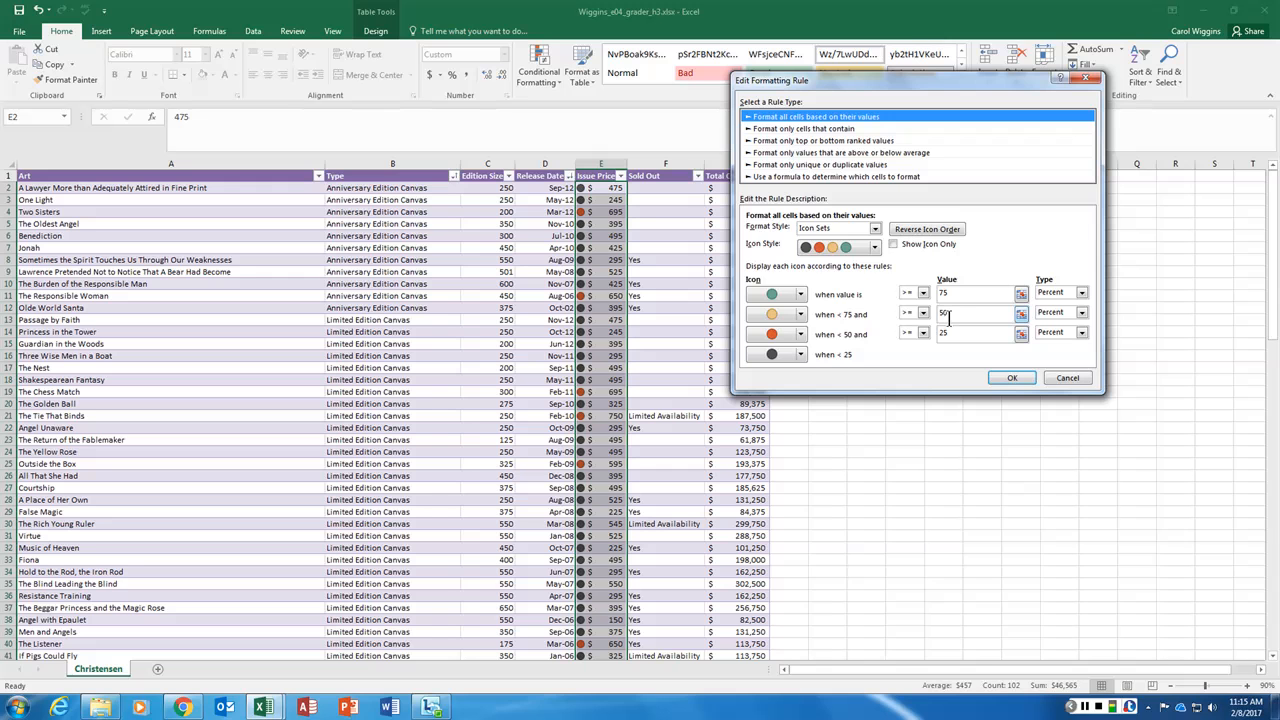
{"action": "left_click", "coordinate": [1082, 293]}
{"action": "left_click", "coordinate": [1058, 303]}
{"action": "left_click", "coordinate": [1082, 313]}
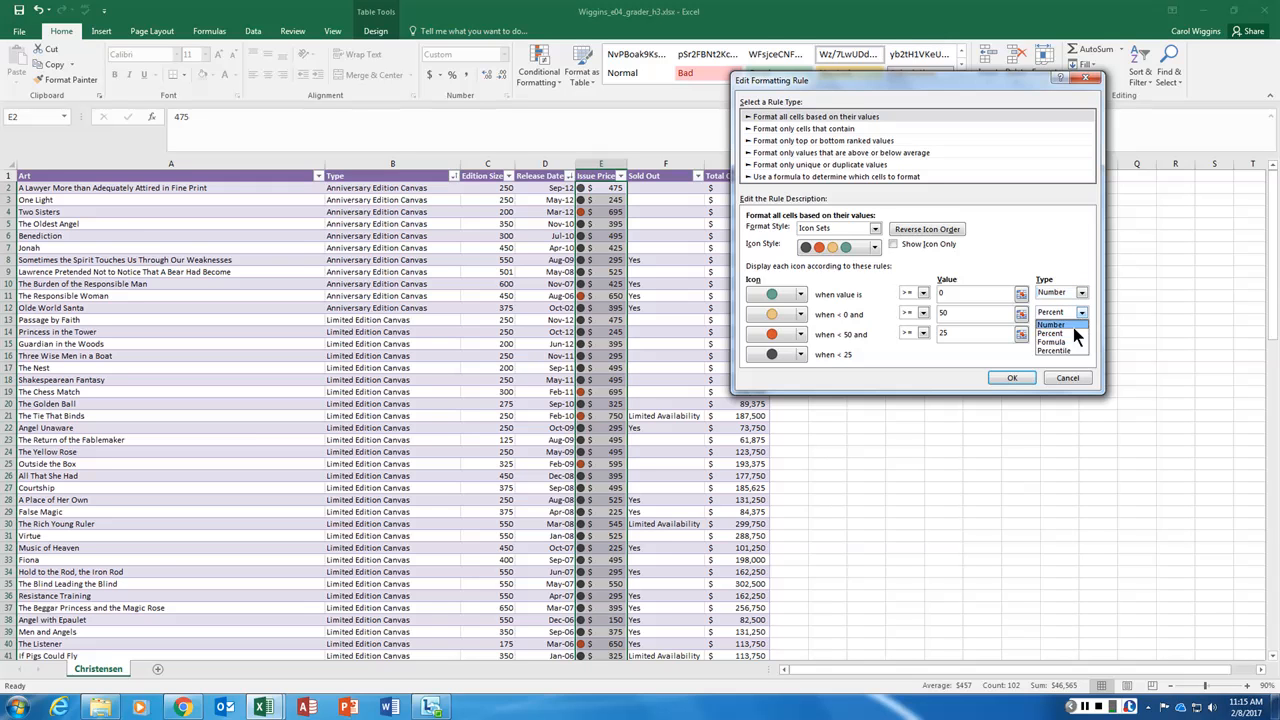
{"action": "left_click", "coordinate": [1062, 323]}
{"action": "left_click", "coordinate": [1082, 333]}
{"action": "left_click", "coordinate": [1062, 343]}
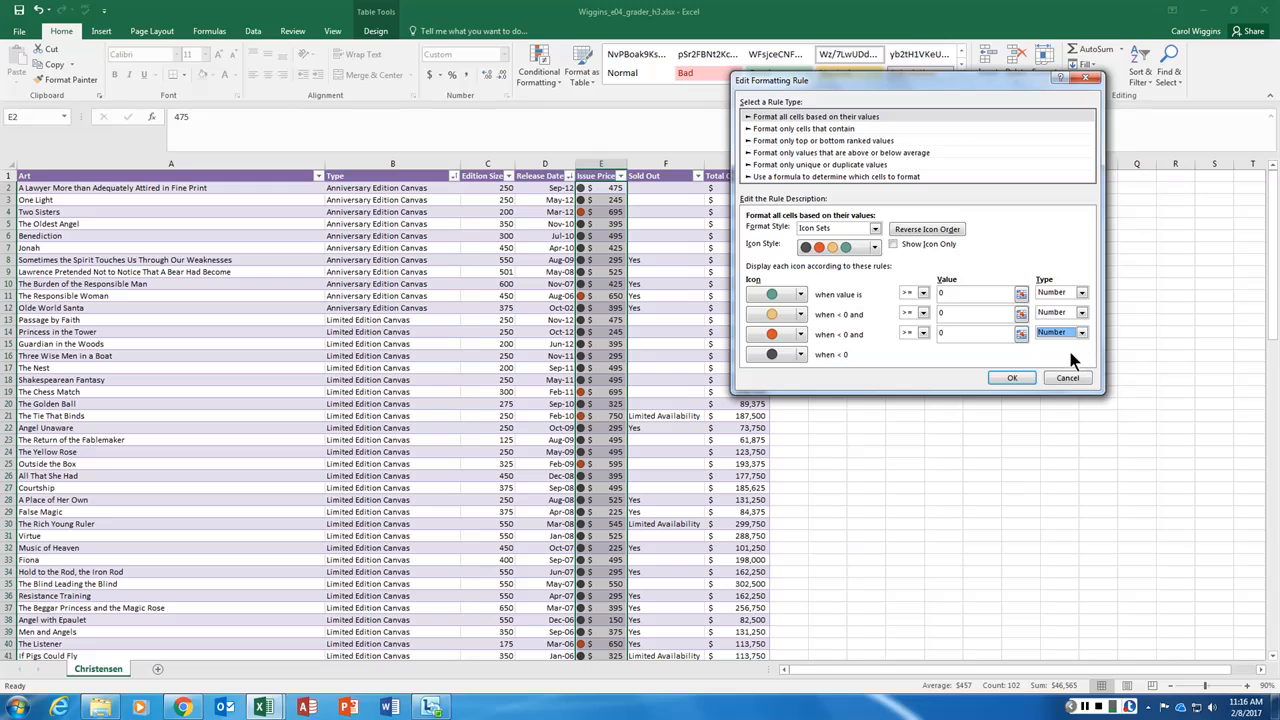
Set the rule's first icon to a red circle for values >= 1000
{"action": "left_click", "coordinate": [801, 295]}
{"action": "left_click", "coordinate": [801, 295]}
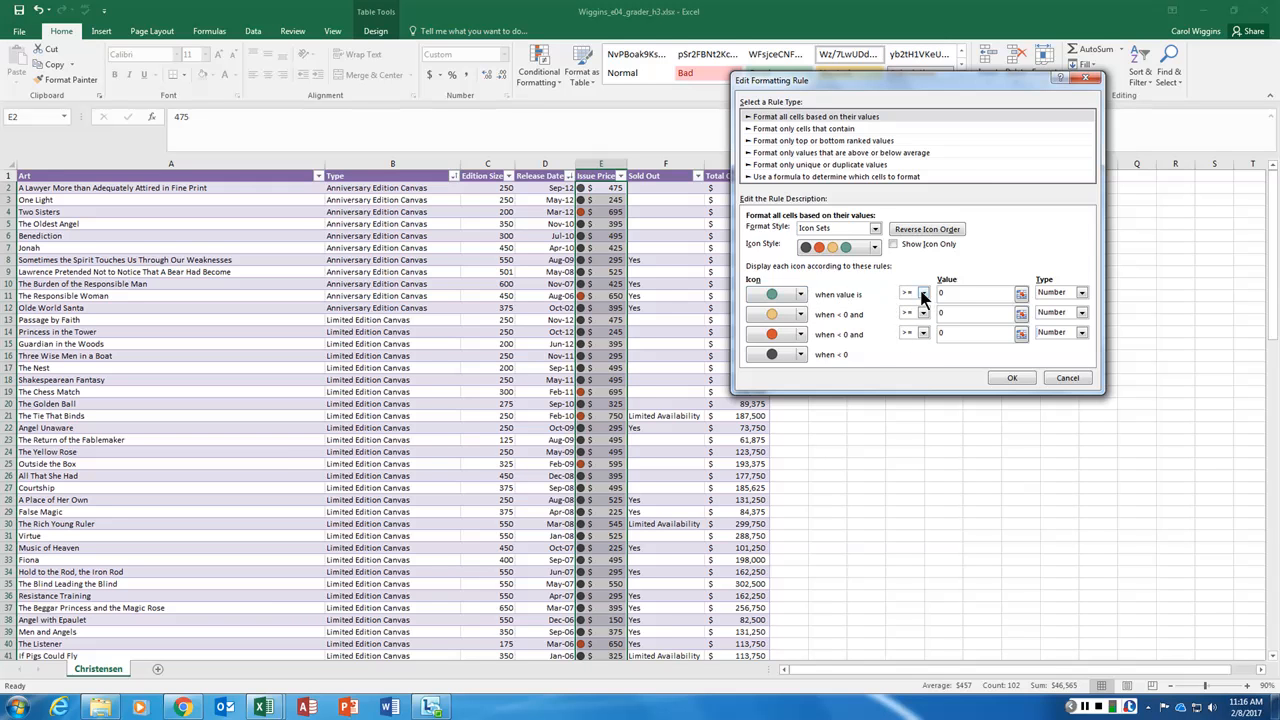
{"action": "left_click_drag", "start_coordinate": [949, 293], "coordinate": [929, 296]}
{"action": "type", "text": "1000"}
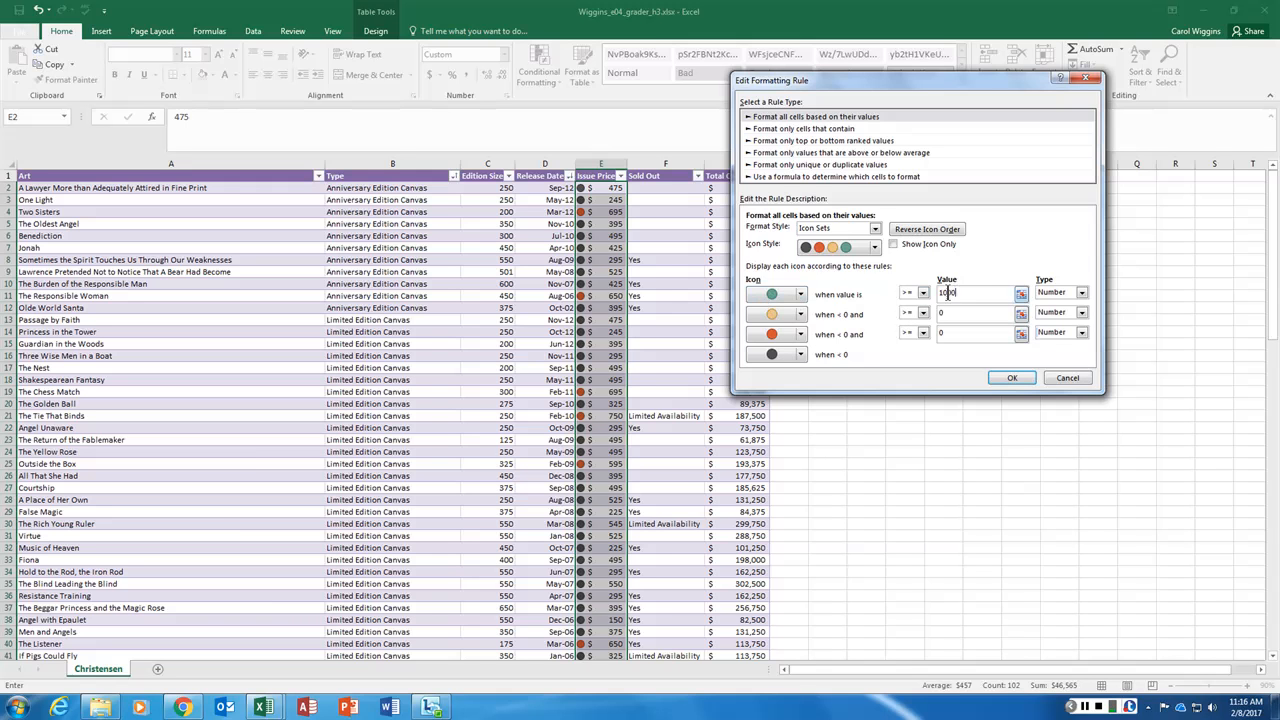
{"action": "left_click", "coordinate": [801, 294]}
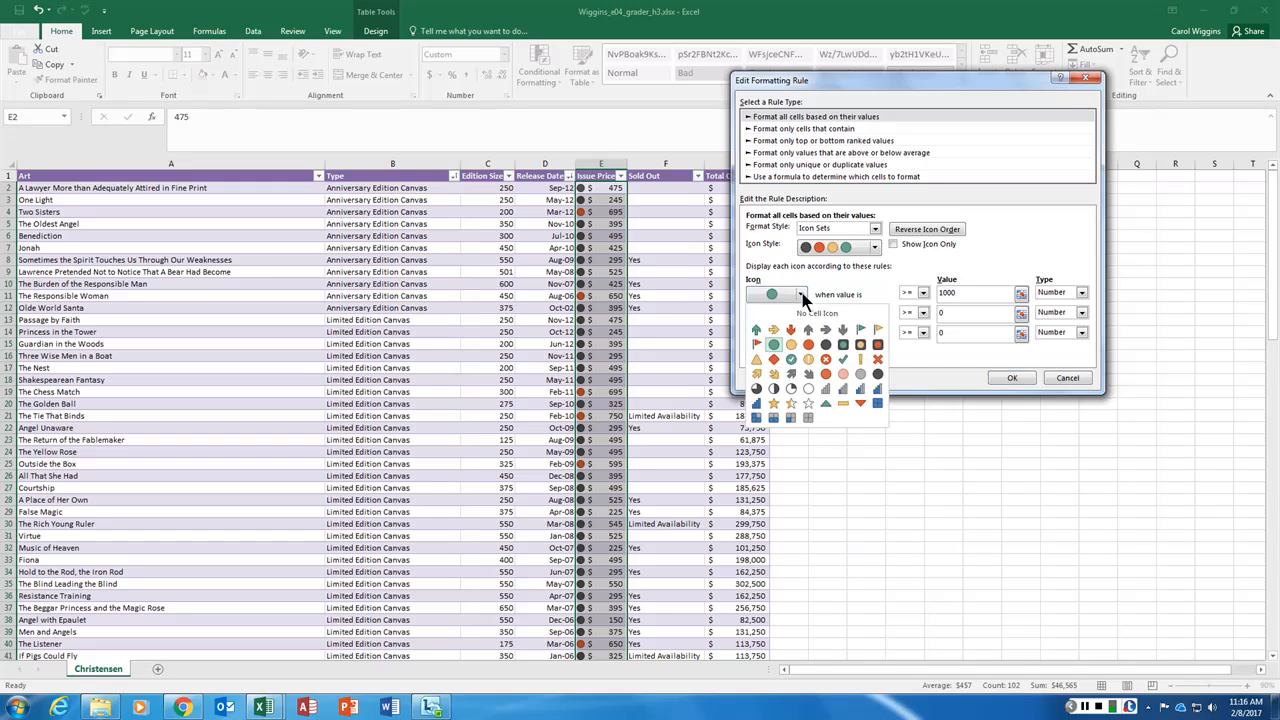
{"action": "left_click", "coordinate": [808, 345]}
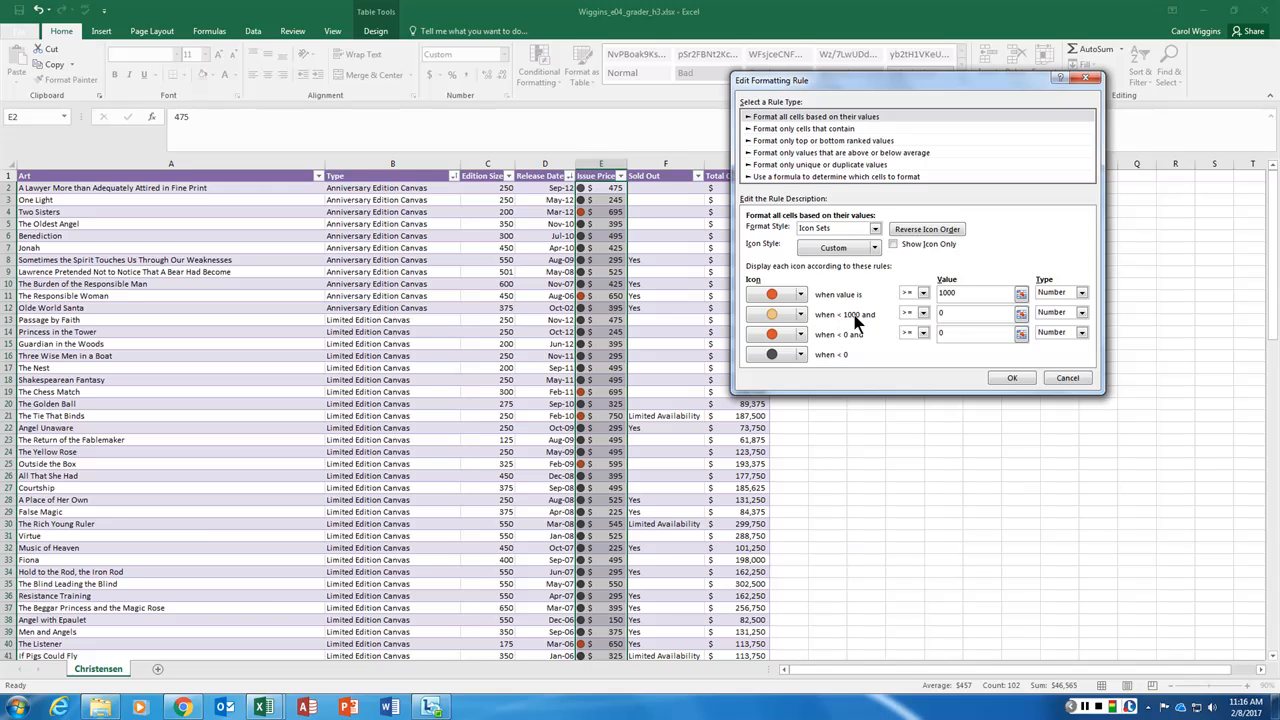
Set the yellow icon's threshold to 500, change the third icon to a green circle with a lower threshold, and apply the edited rule
{"action": "left_click", "coordinate": [946, 314]}
{"action": "type", "text": "500"}
{"action": "left_click", "coordinate": [801, 333]}
{"action": "left_click", "coordinate": [777, 384]}
{"action": "left_click", "coordinate": [947, 333]}
{"action": "key", "text": "BackSpace"}
{"action": "type", "text": "3"}
{"action": "left_click", "coordinate": [977, 314]}
{"action": "left_click", "coordinate": [1013, 378]}
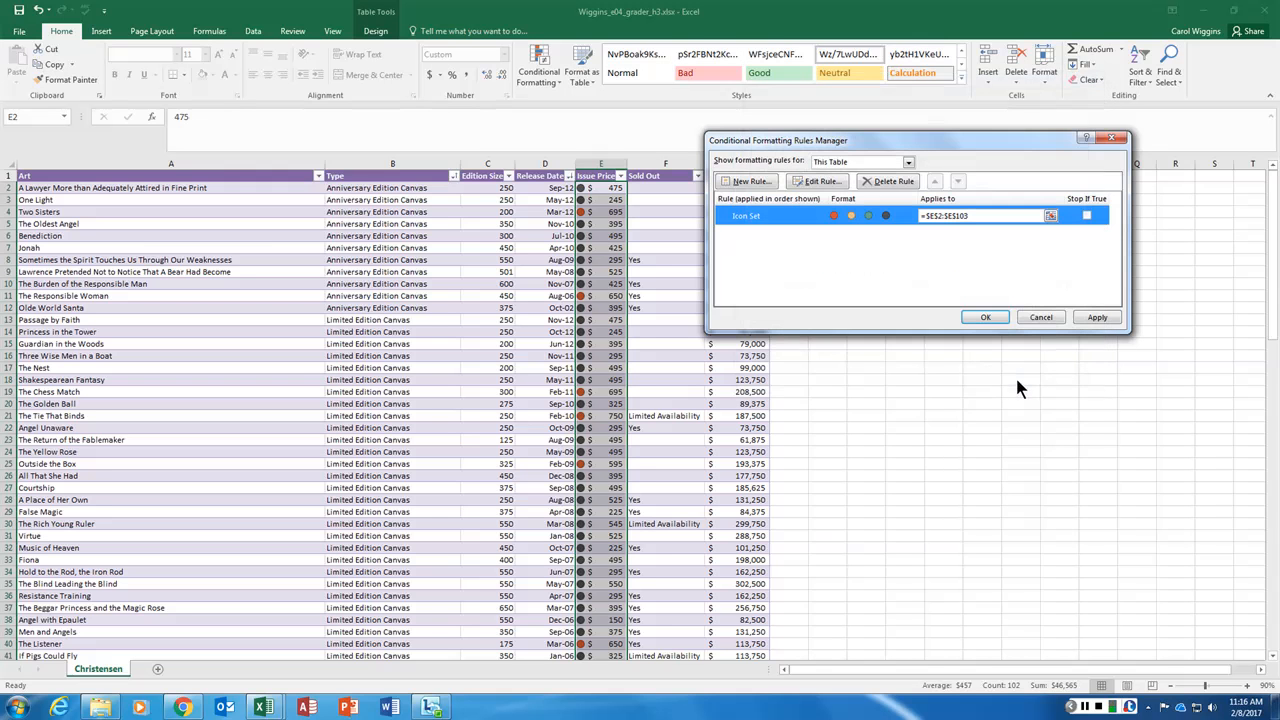
{"action": "left_click", "coordinate": [988, 317]}
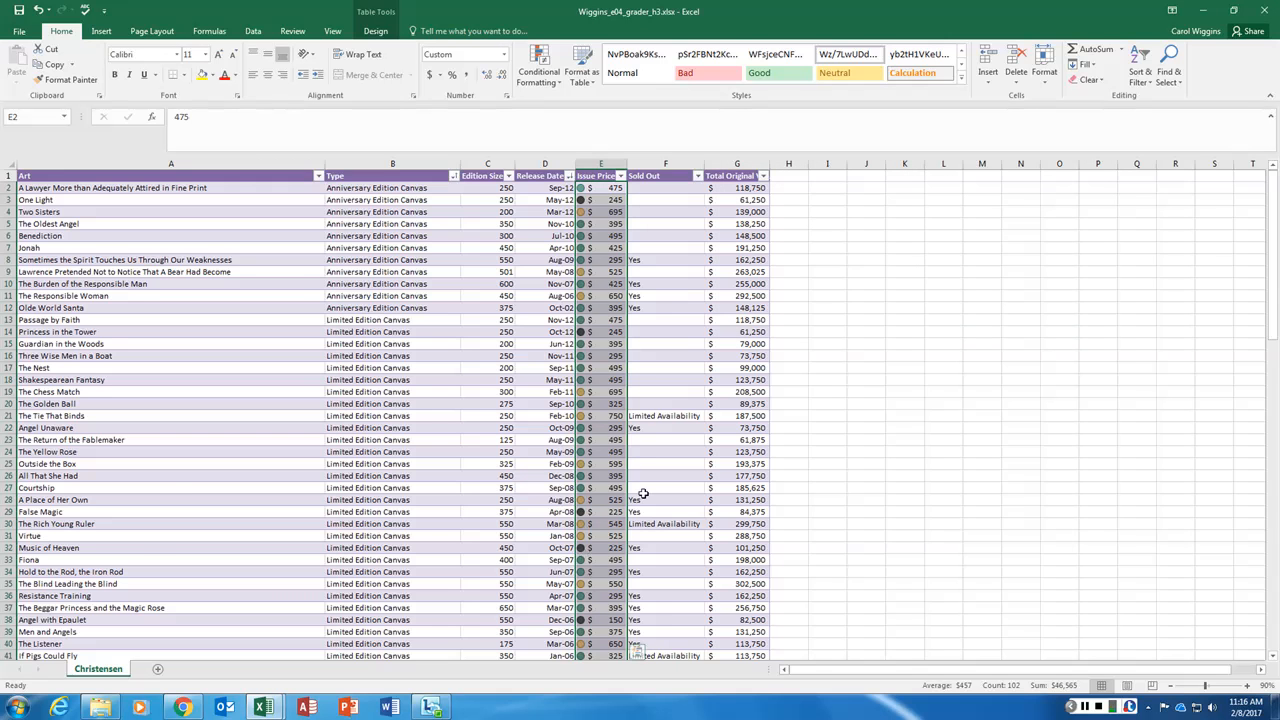
Filter the Issue Price column by the red circle cell icon
{"action": "scroll", "coordinate": [643, 491], "scroll_direction": "down", "scroll_amount": 9}
{"action": "scroll", "coordinate": [620, 372], "scroll_direction": "down", "scroll_amount": 16}
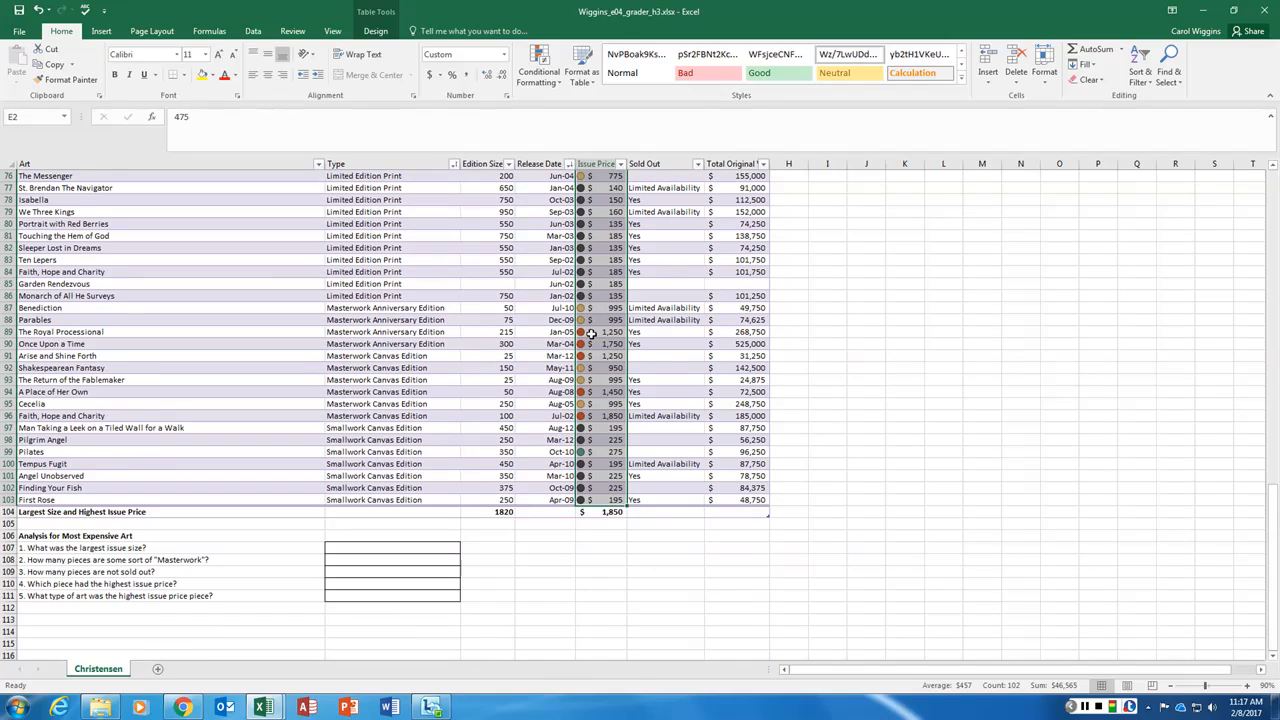
{"action": "scroll", "coordinate": [580, 366], "scroll_direction": "up", "scroll_amount": 20}
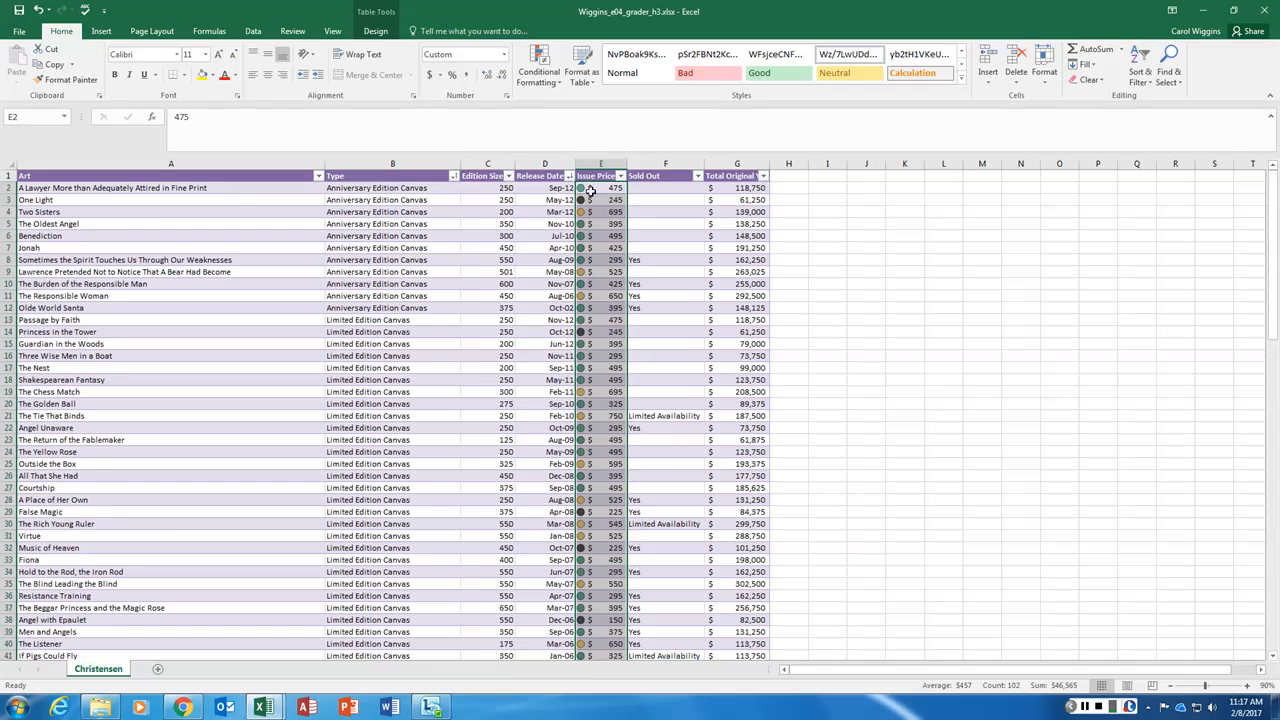
{"action": "left_click", "coordinate": [590, 190]}
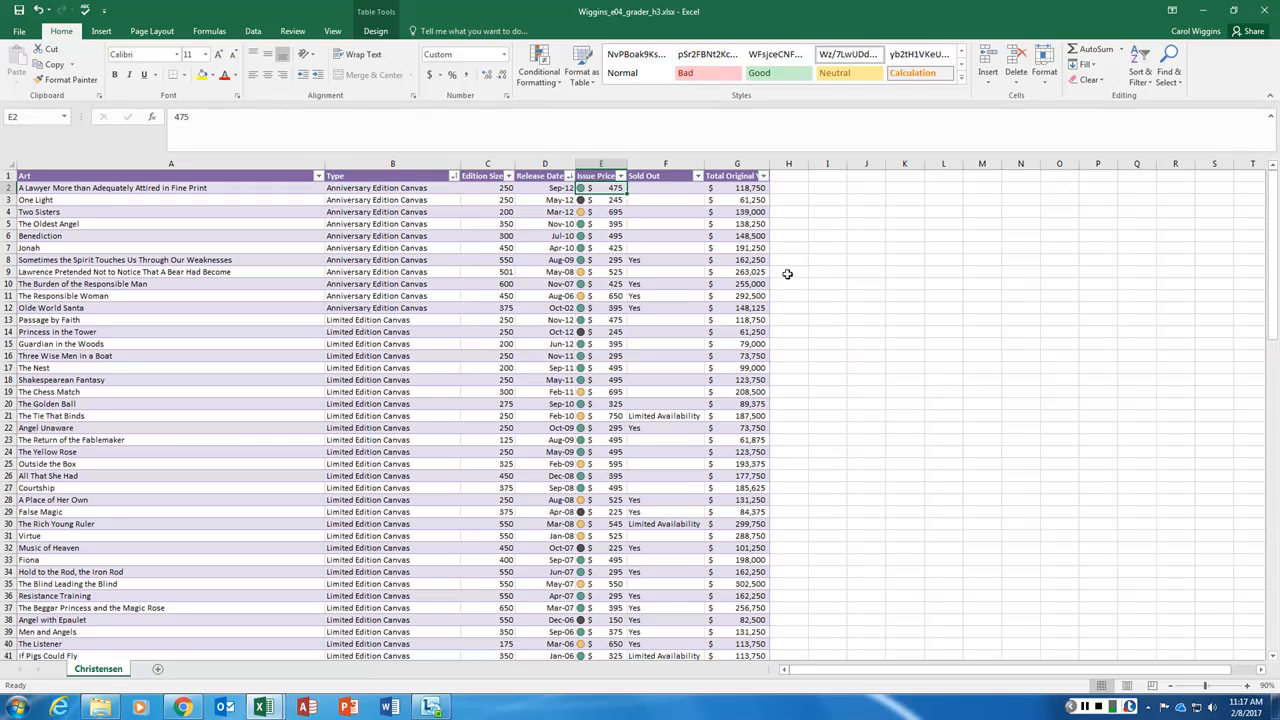
{"action": "left_click", "coordinate": [620, 176]}
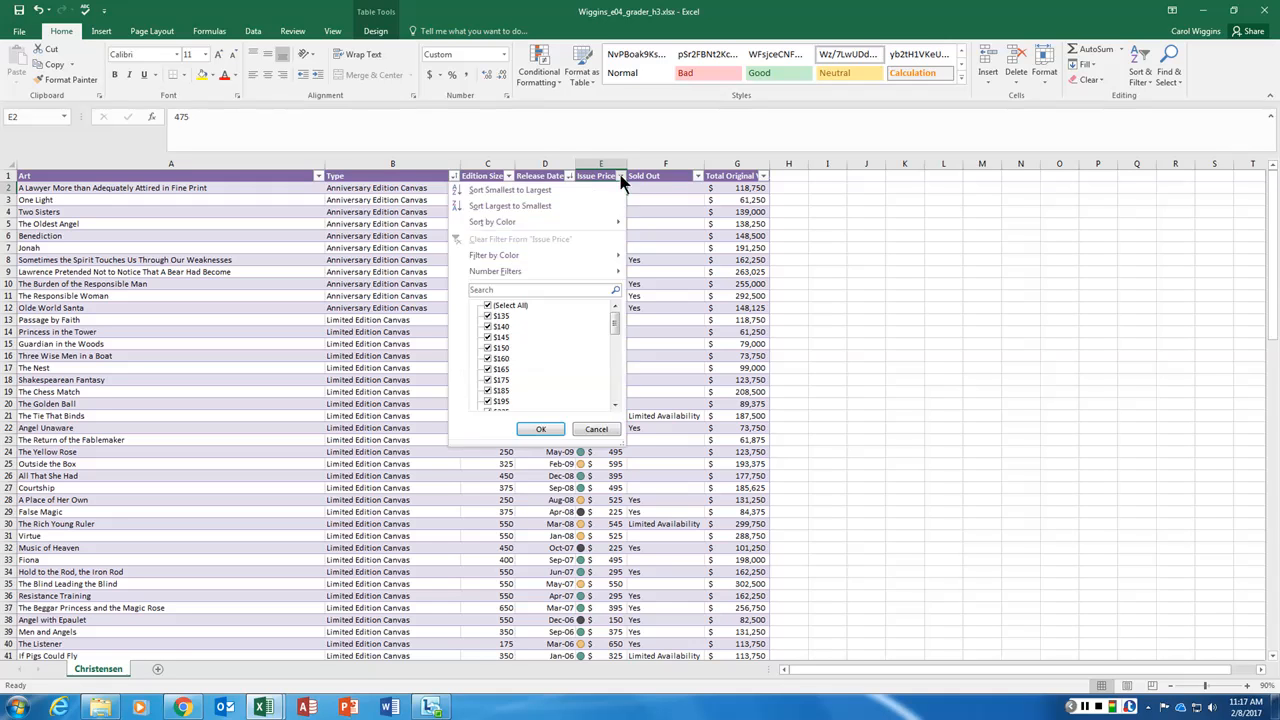
{"action": "mouse_move", "coordinate": [503, 259]}
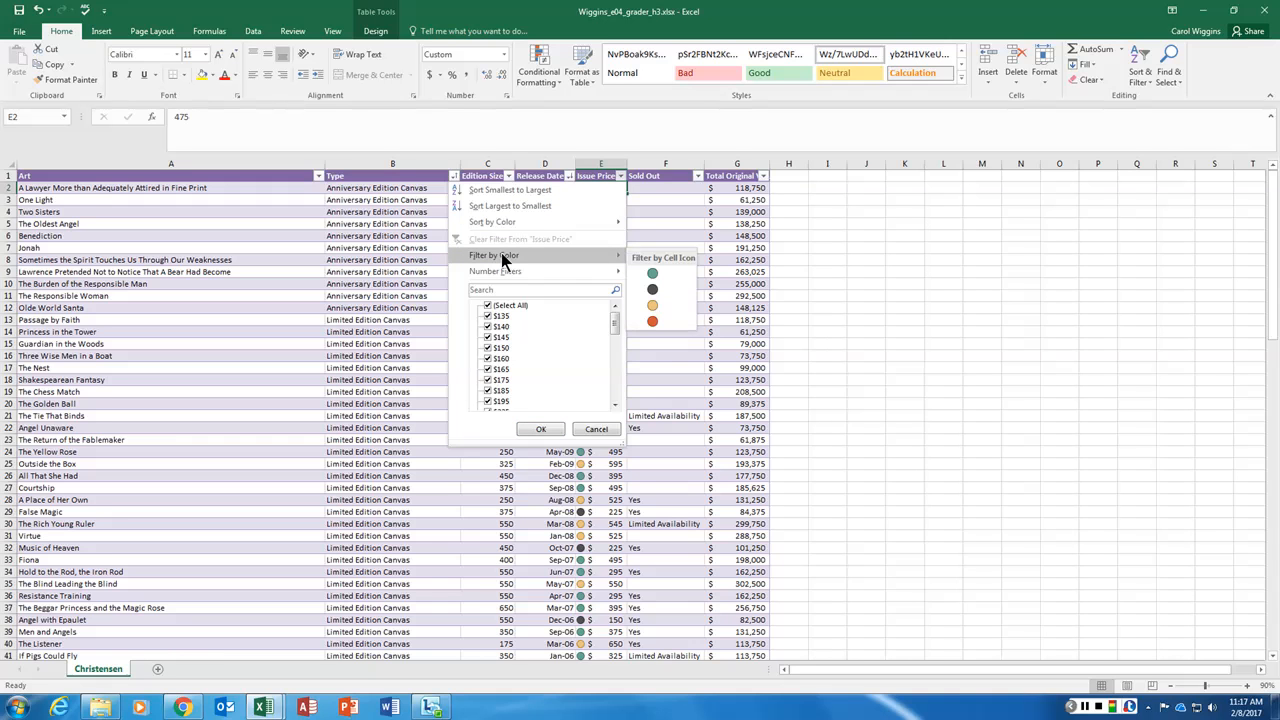
{"action": "left_click", "coordinate": [652, 321]}
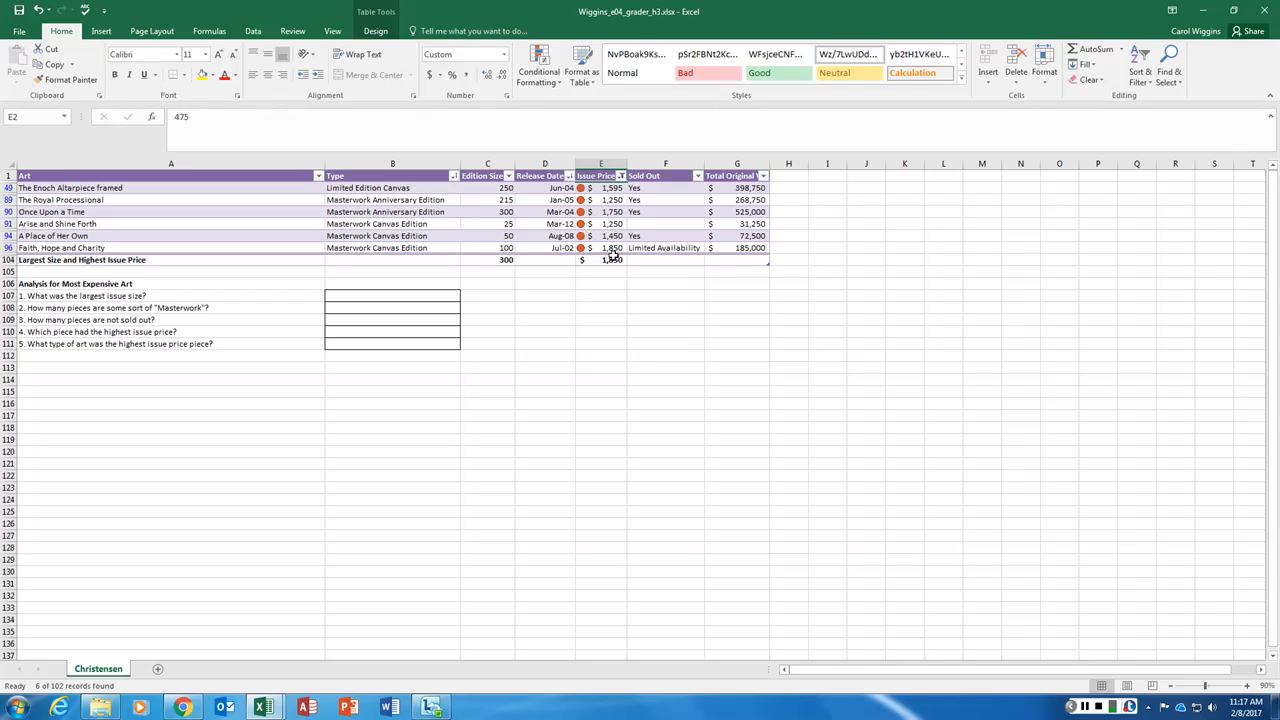
Answer the first three analysis questions with 300 in B107, 5 in B108 and 2 in B109
{"action": "left_click", "coordinate": [371, 296]}
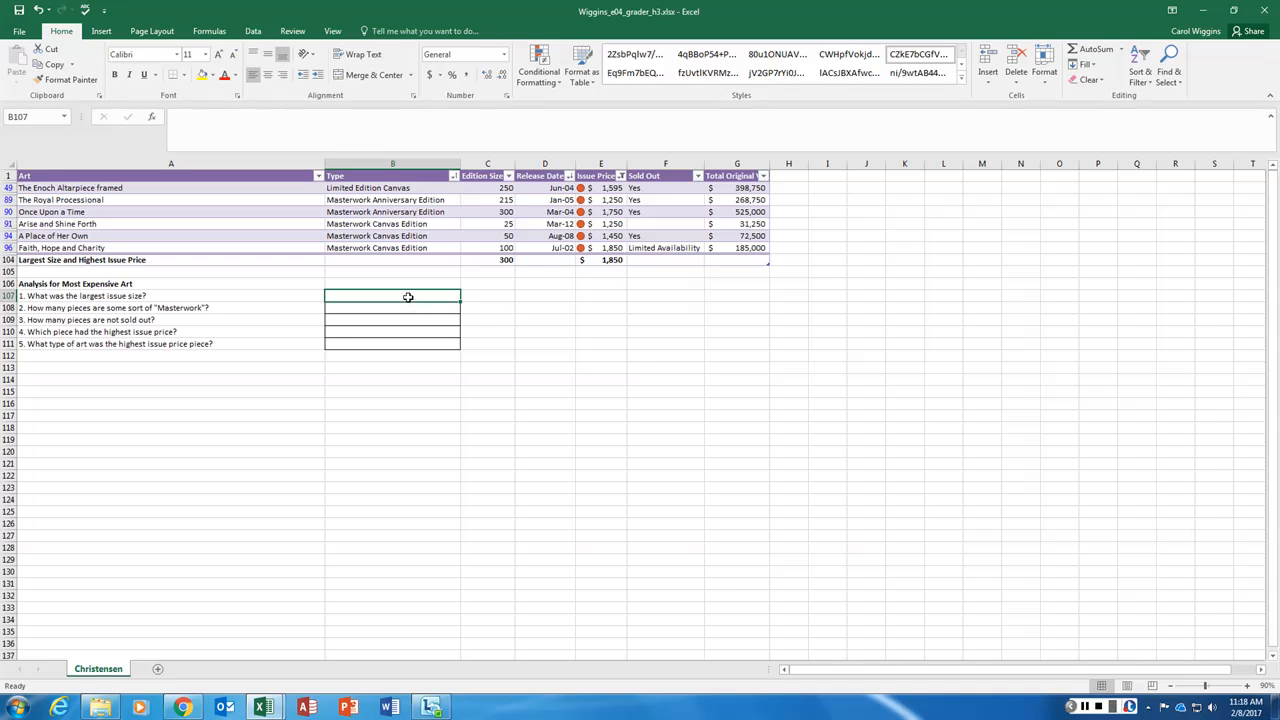
{"action": "type", "text": "300"}
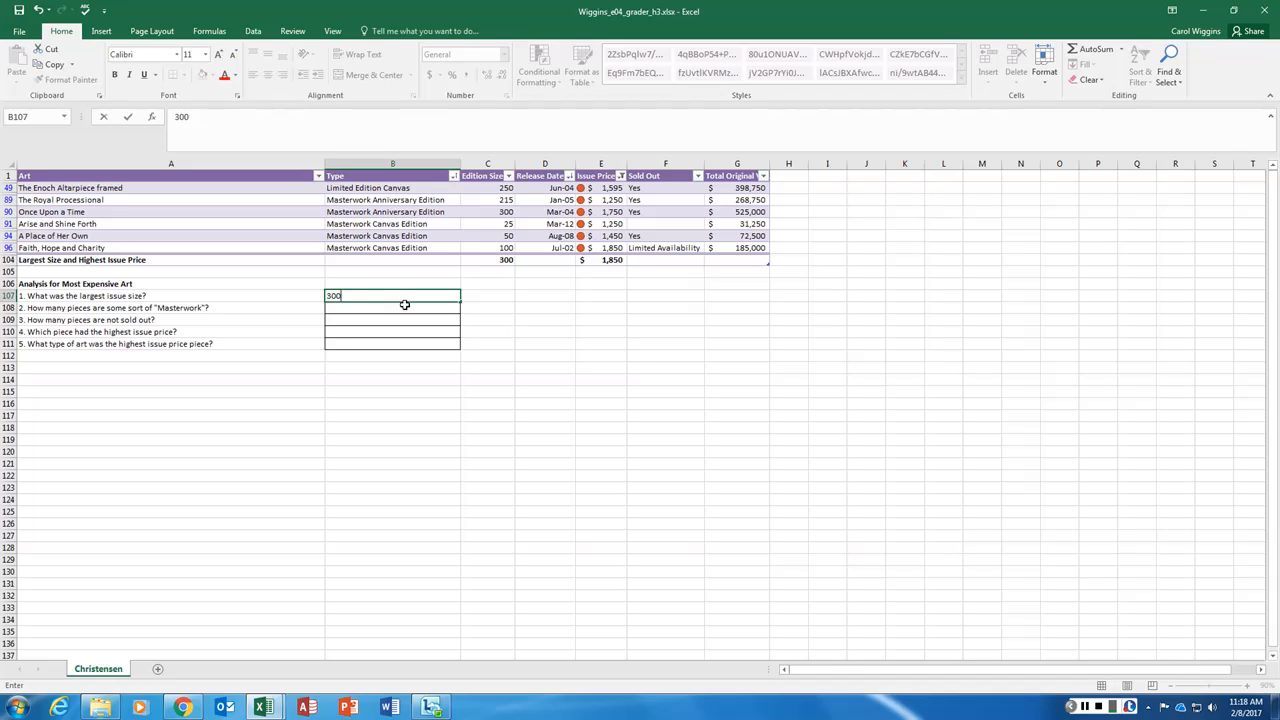
{"action": "left_click", "coordinate": [404, 308]}
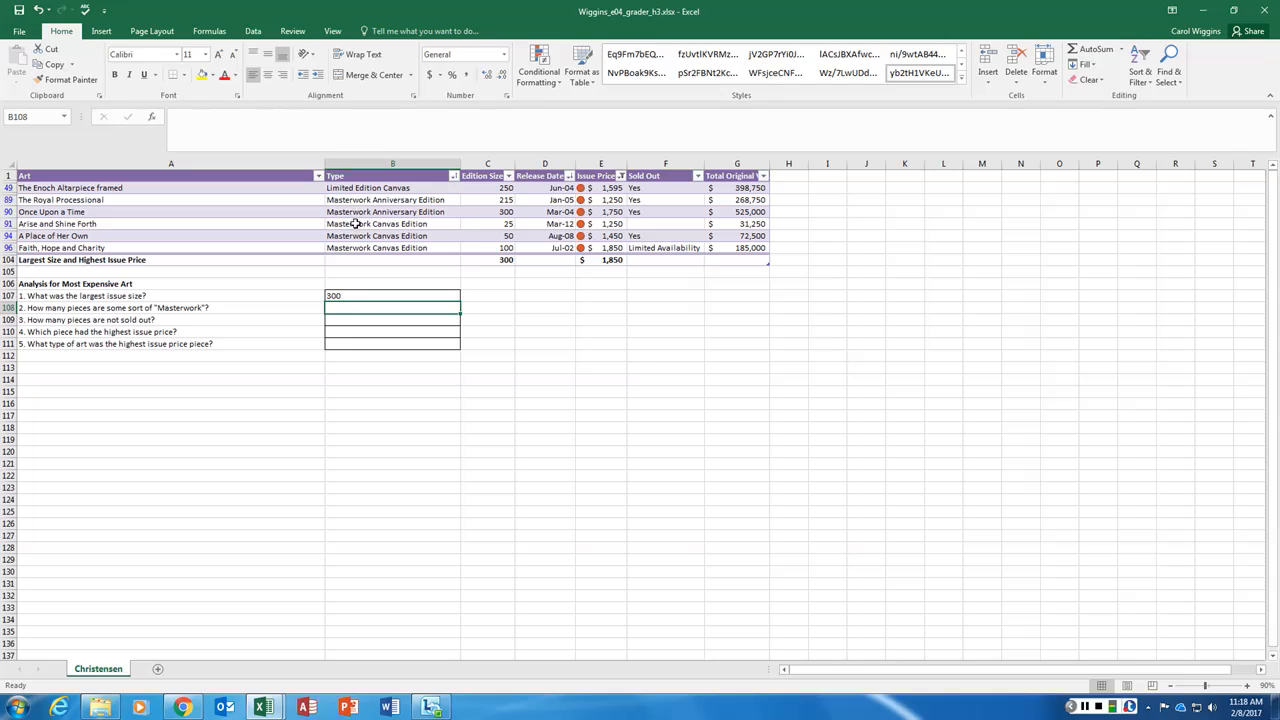
{"action": "type", "text": "5"}
{"action": "key", "text": "Return"}
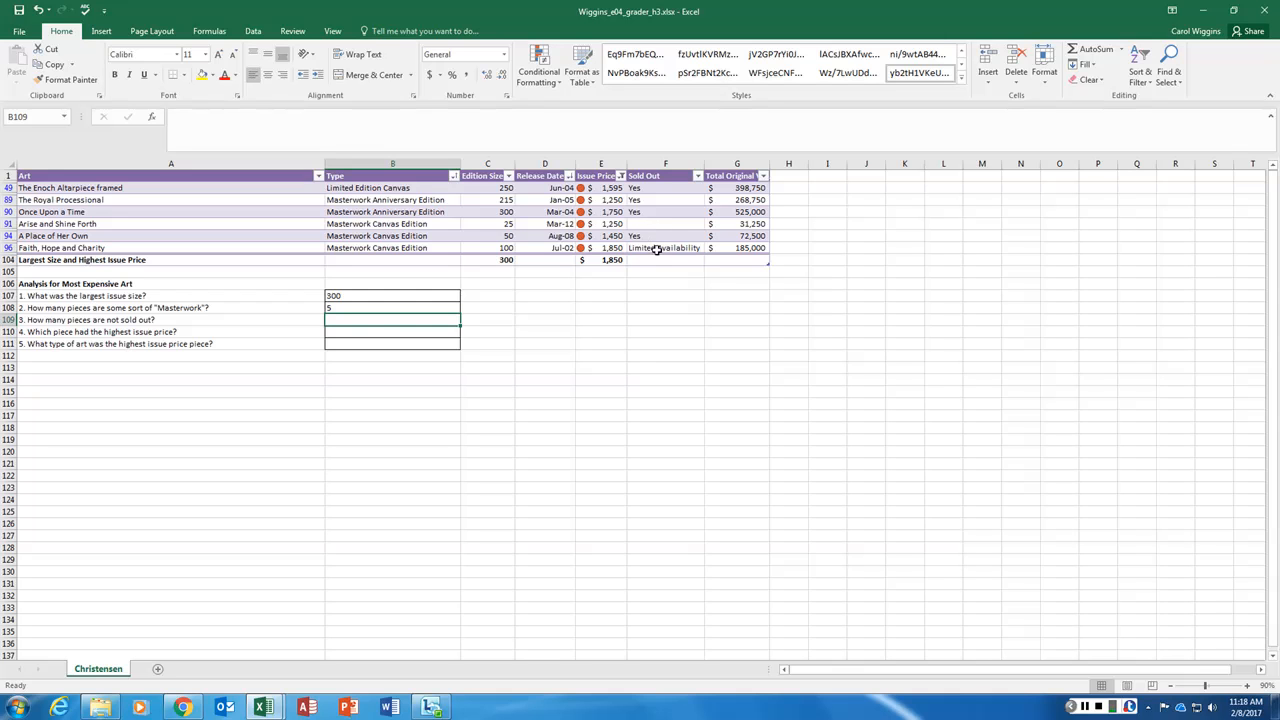
{"action": "type", "text": "2"}
{"action": "key", "text": "Return"}
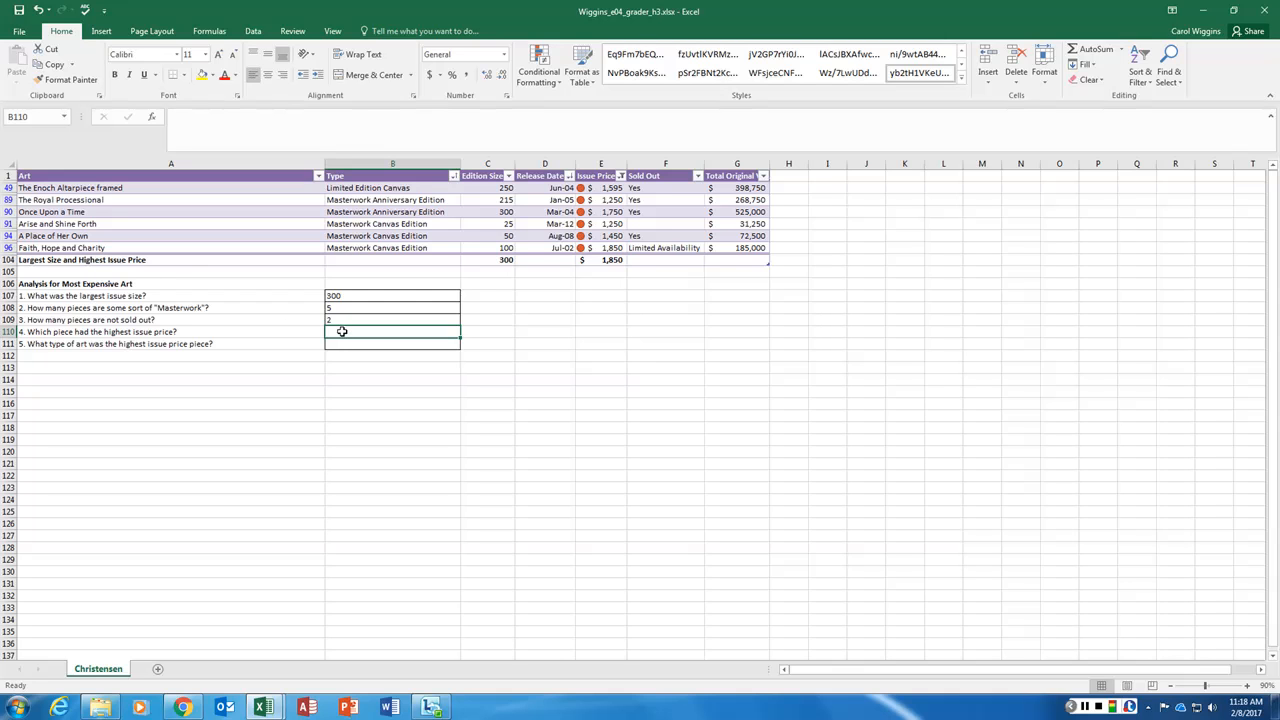
Answer the last two analysis questions with "Faith, Hope and Charity" in B110 and "Masterwork canvas Edition" in B111
{"action": "type", "text": "Faith,"}
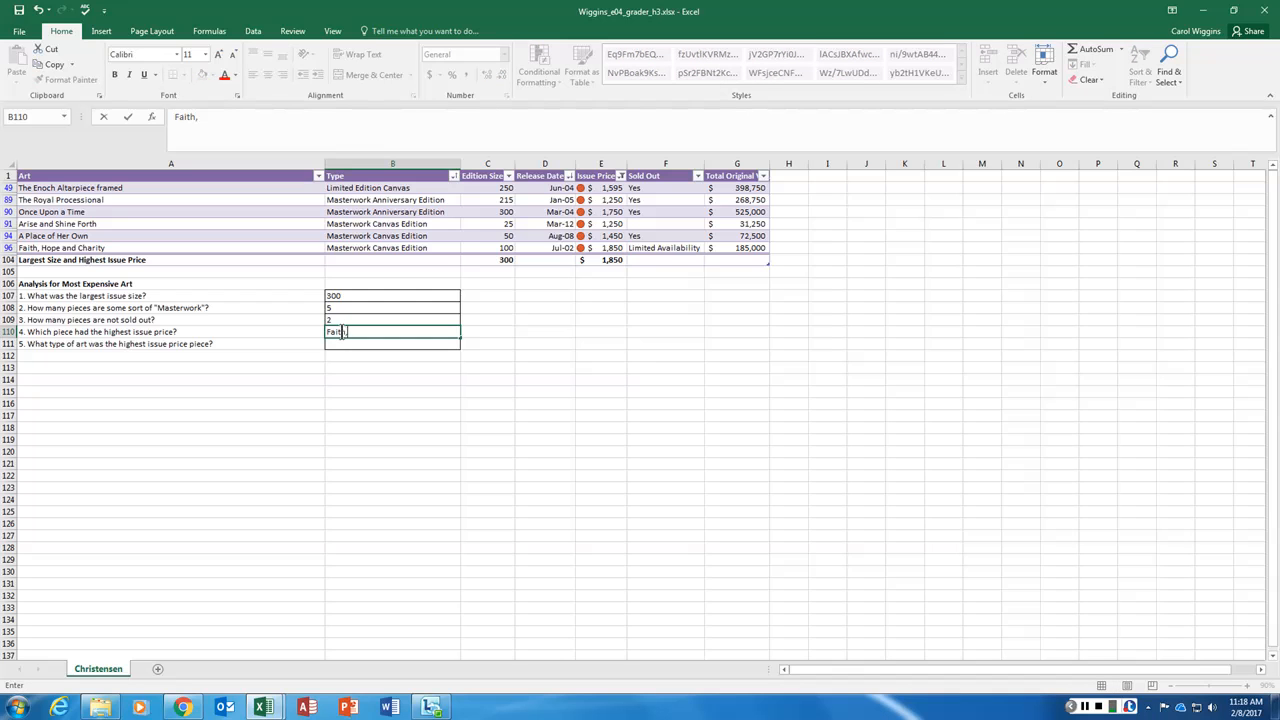
{"action": "type", "text": " Hope and Charity"}
{"action": "left_click", "coordinate": [349, 343]}
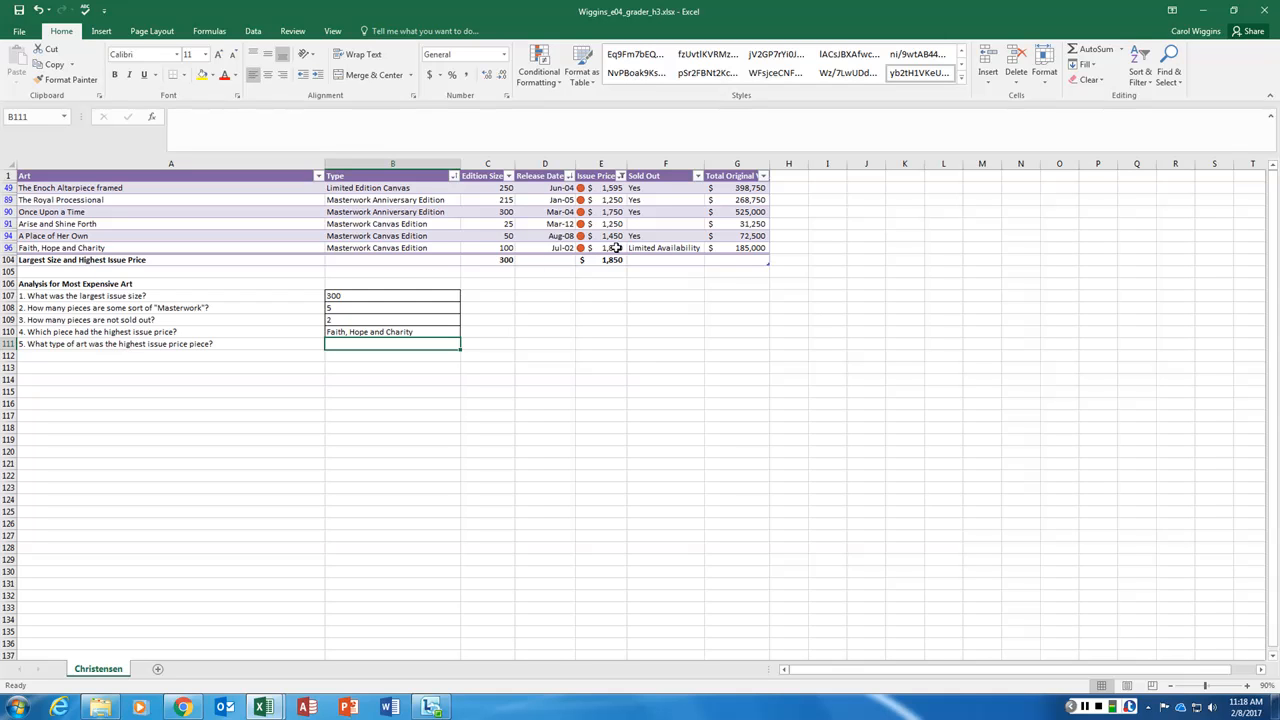
{"action": "left_click", "coordinate": [410, 248]}
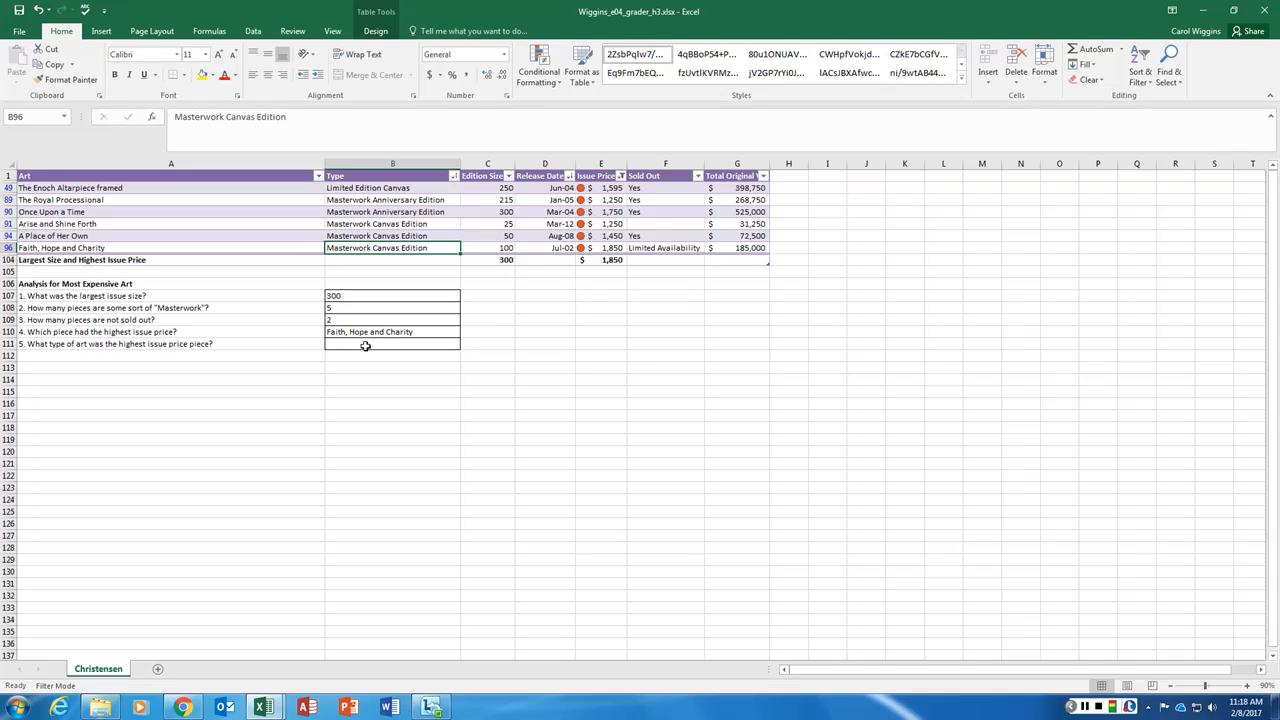
{"action": "double_click", "coordinate": [372, 344]}
{"action": "type", "text": "Masterwork"}
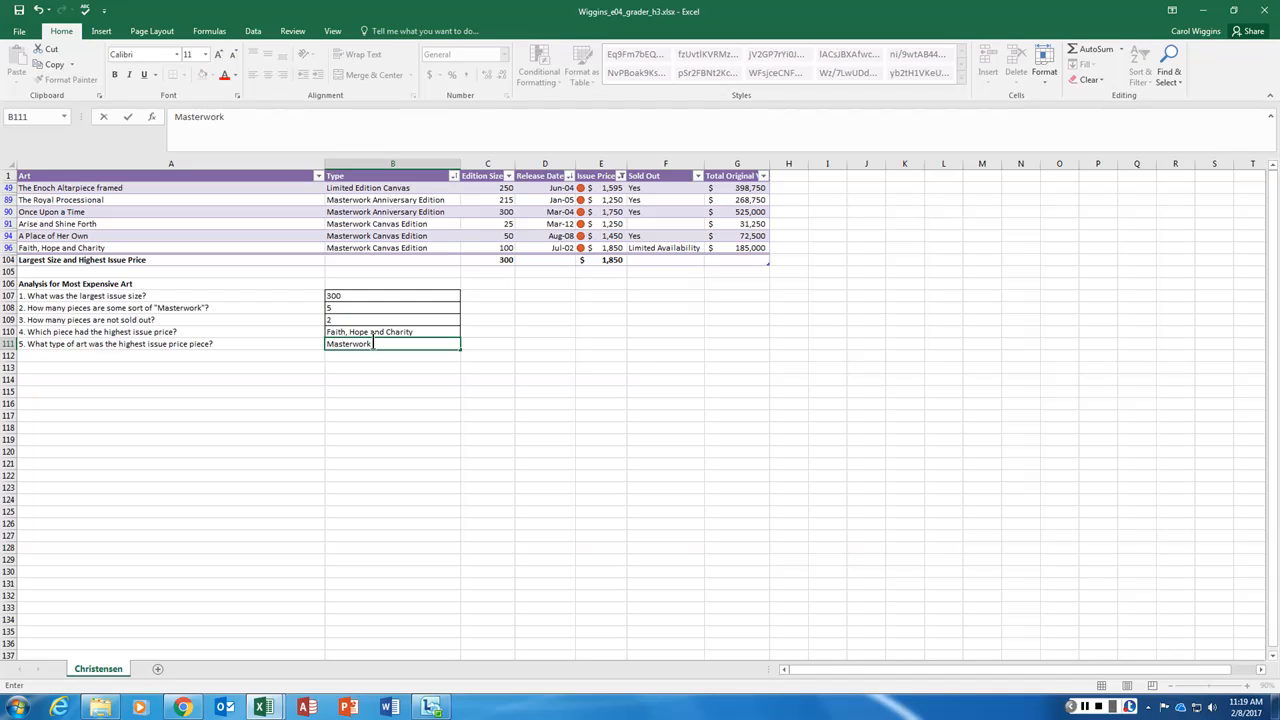
{"action": "type", "text": " canvas Edition"}
{"action": "left_click", "coordinate": [517, 343]}
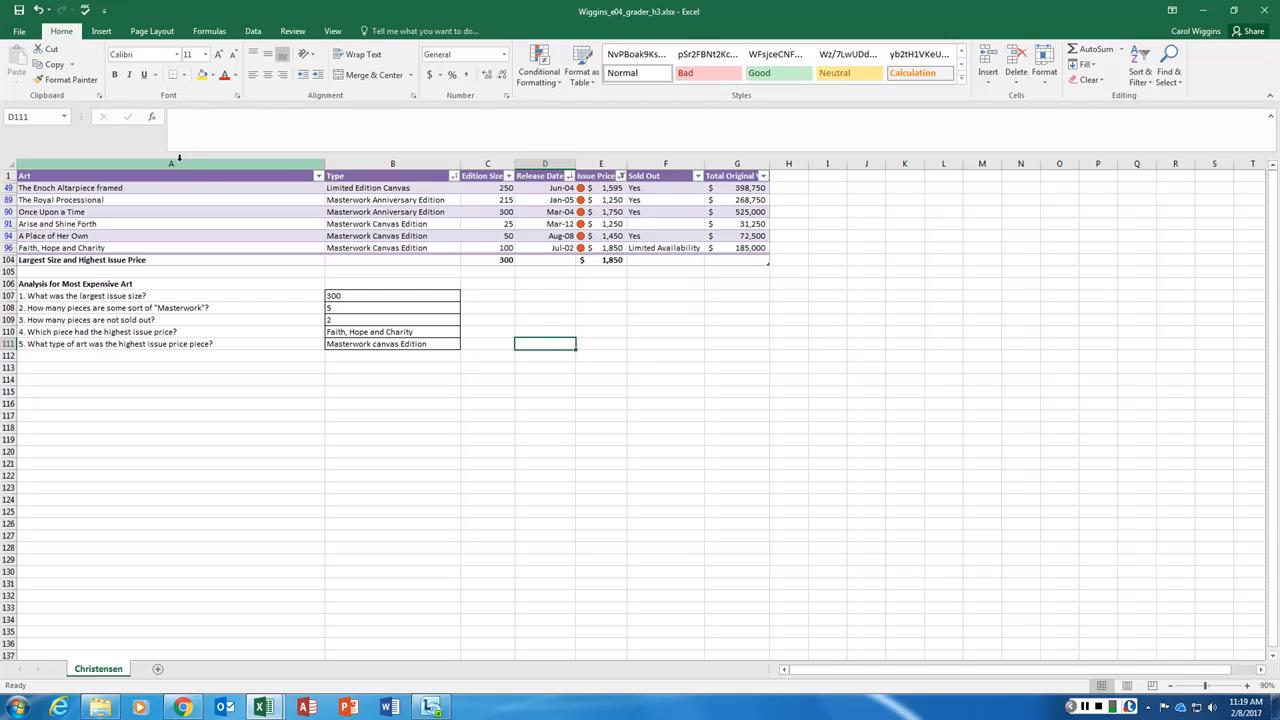
Set the width of column A to 46
{"action": "left_click", "coordinate": [179, 160]}
{"action": "right_click", "coordinate": [179, 160]}
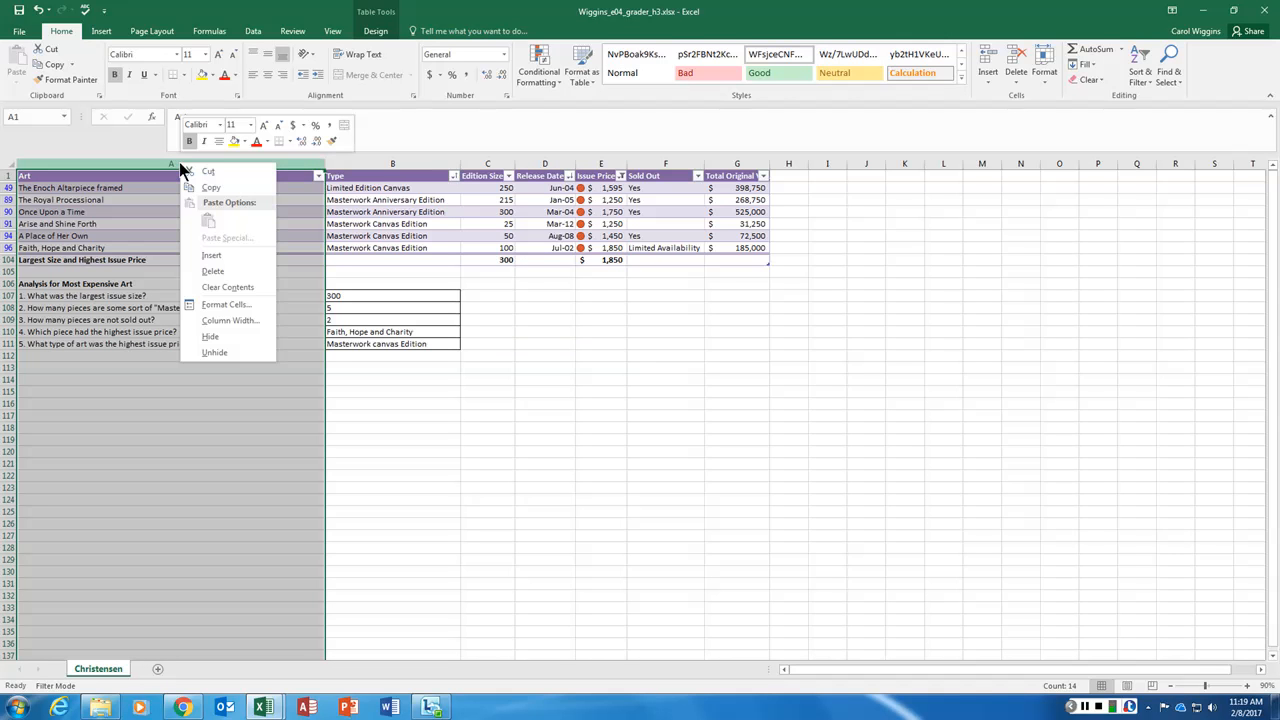
{"action": "left_click", "coordinate": [231, 321]}
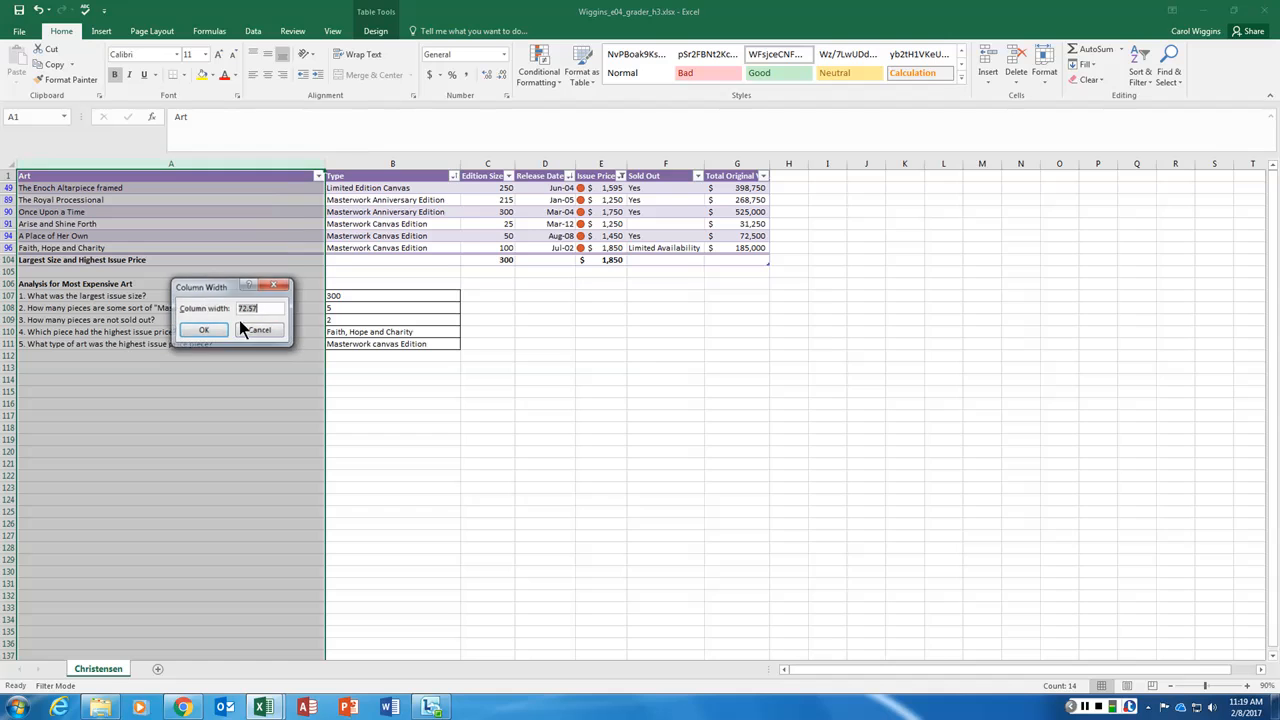
{"action": "type", "text": "46"}
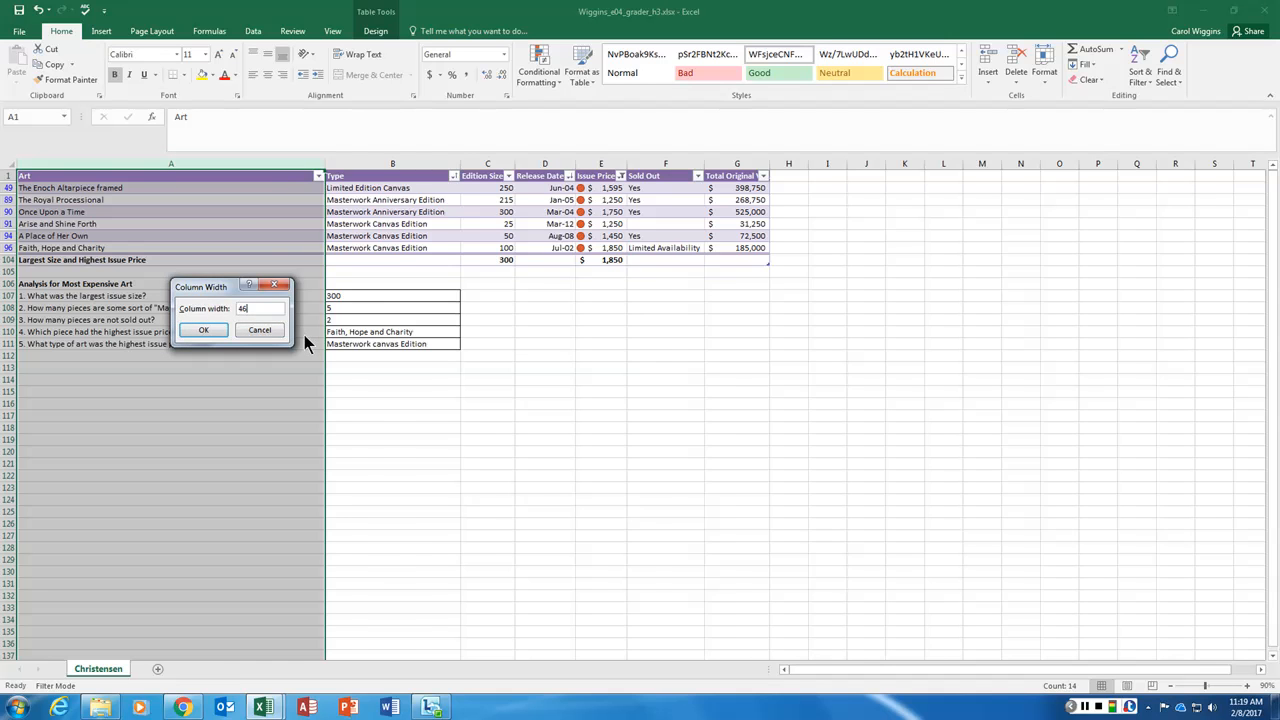
{"action": "key", "text": "Return"}
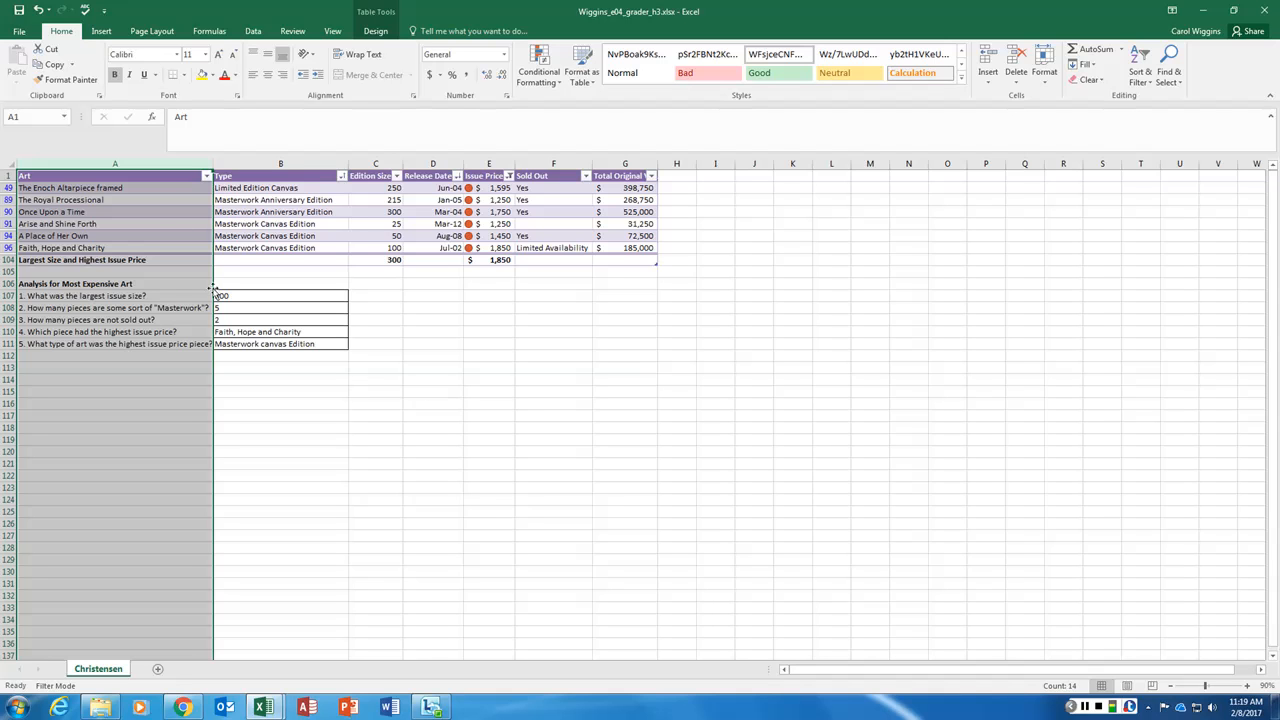
{"action": "left_click", "coordinate": [308, 275]}
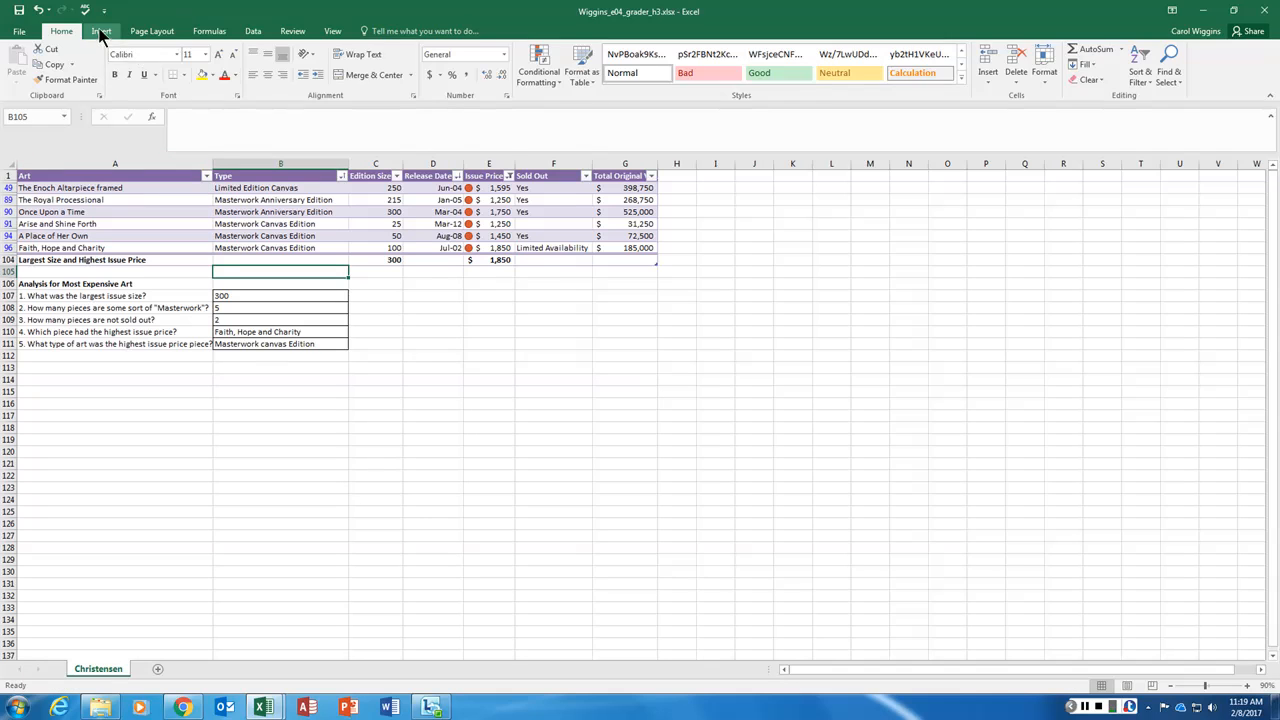
Change the worksheet's page orientation to landscape
{"action": "left_click", "coordinate": [151, 31]}
{"action": "left_click", "coordinate": [144, 78]}
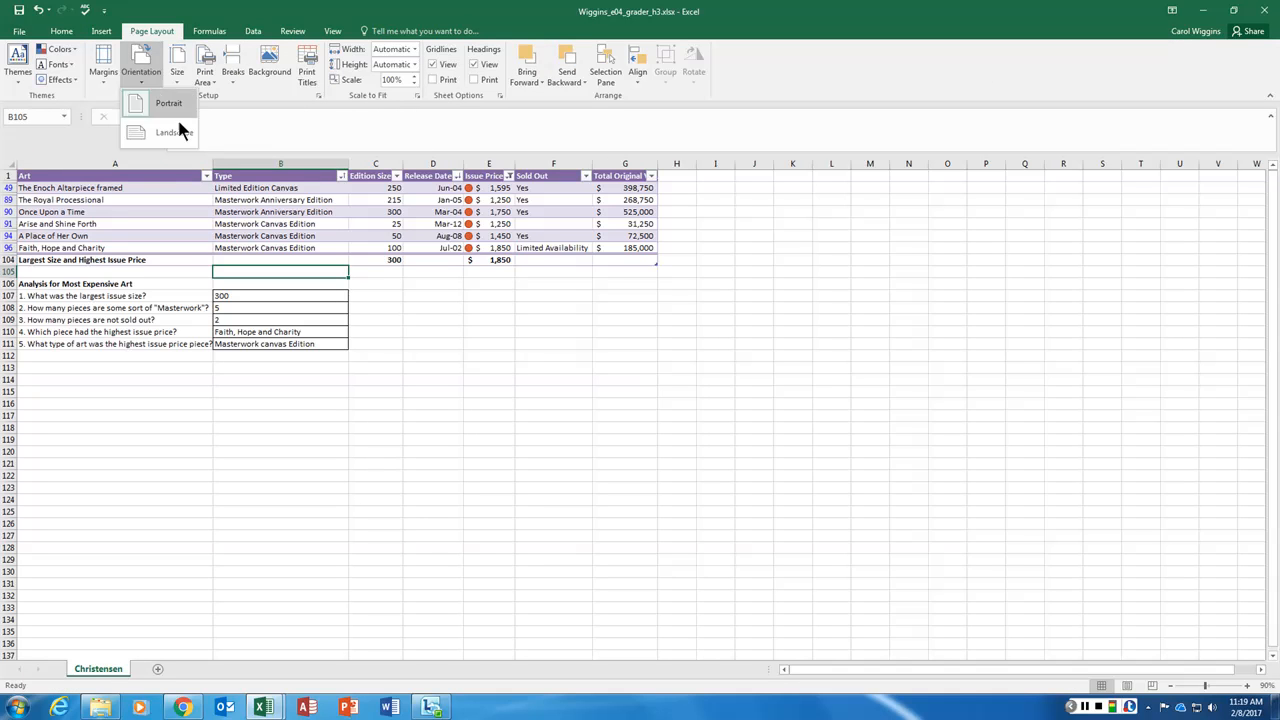
{"action": "left_click", "coordinate": [176, 130]}
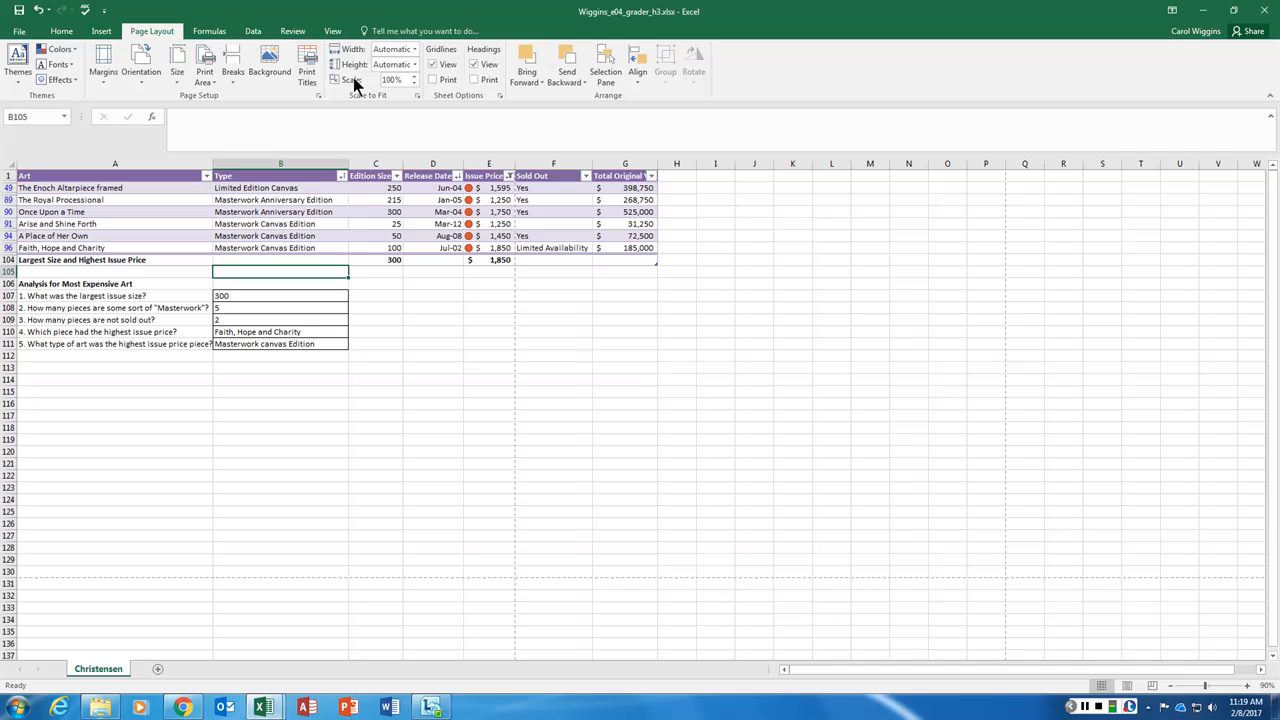
Scale the worksheet to fit 1 page wide by 1 page tall when printed
{"action": "left_click", "coordinate": [418, 95]}
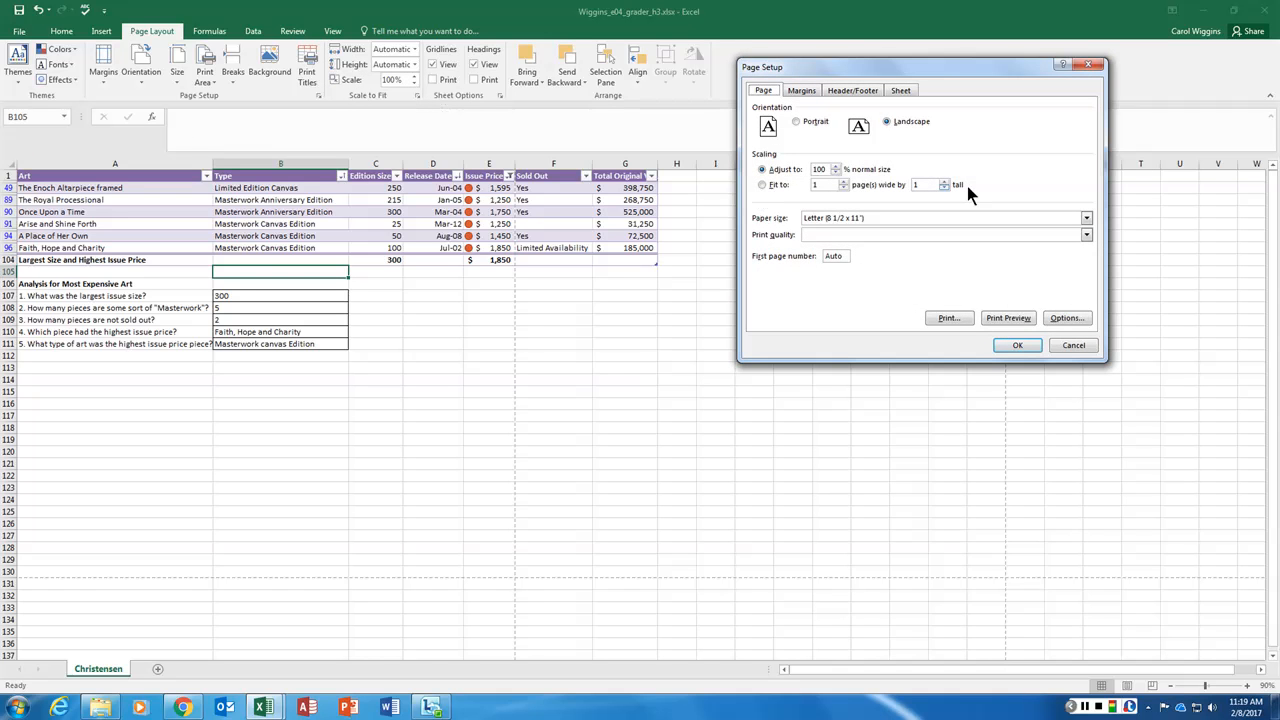
{"action": "left_click", "coordinate": [763, 185]}
{"action": "left_click", "coordinate": [1017, 346]}
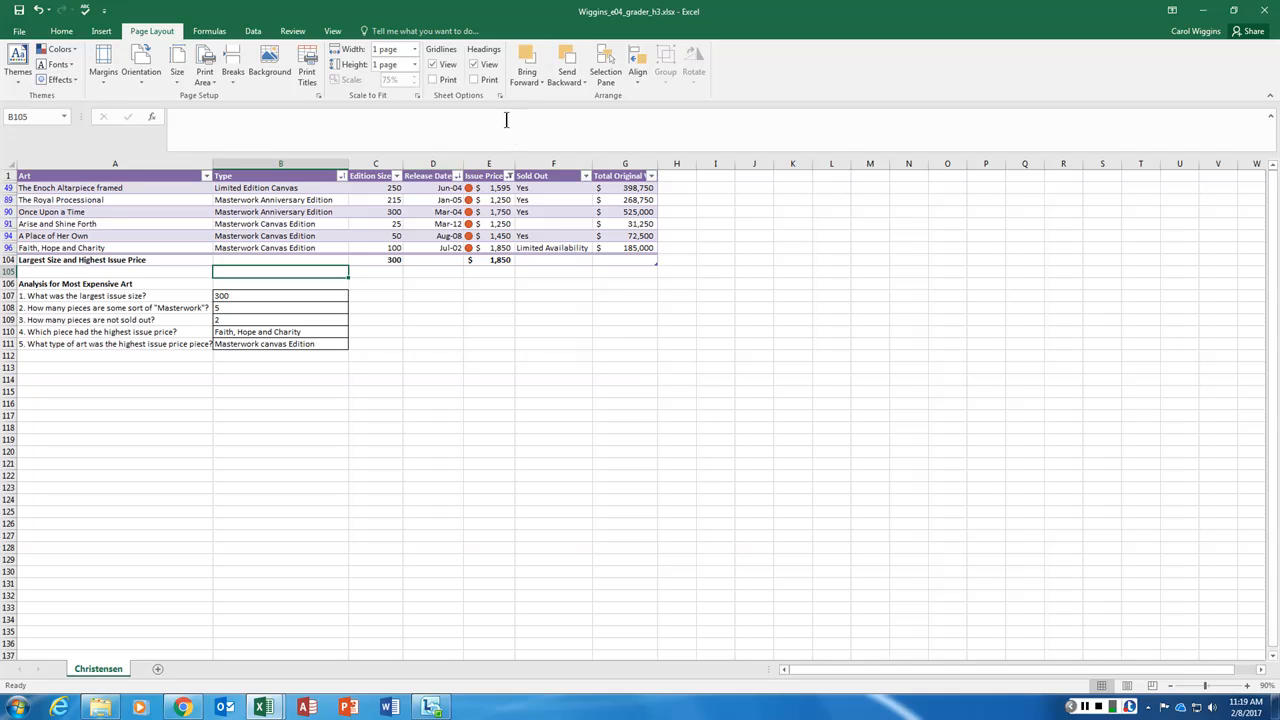
Set custom page margins of 1 inch for the top and bottom and 0.3 inch for the left and right
{"action": "left_click", "coordinate": [105, 62]}
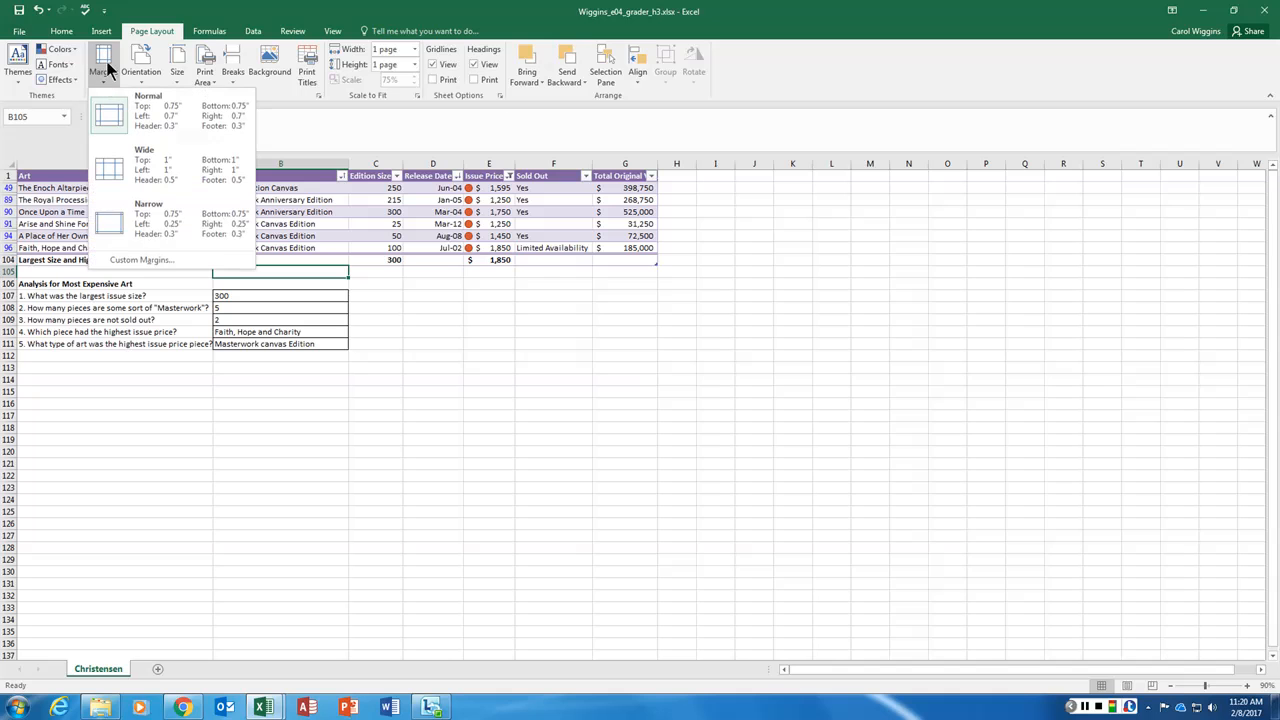
{"action": "left_click", "coordinate": [150, 260]}
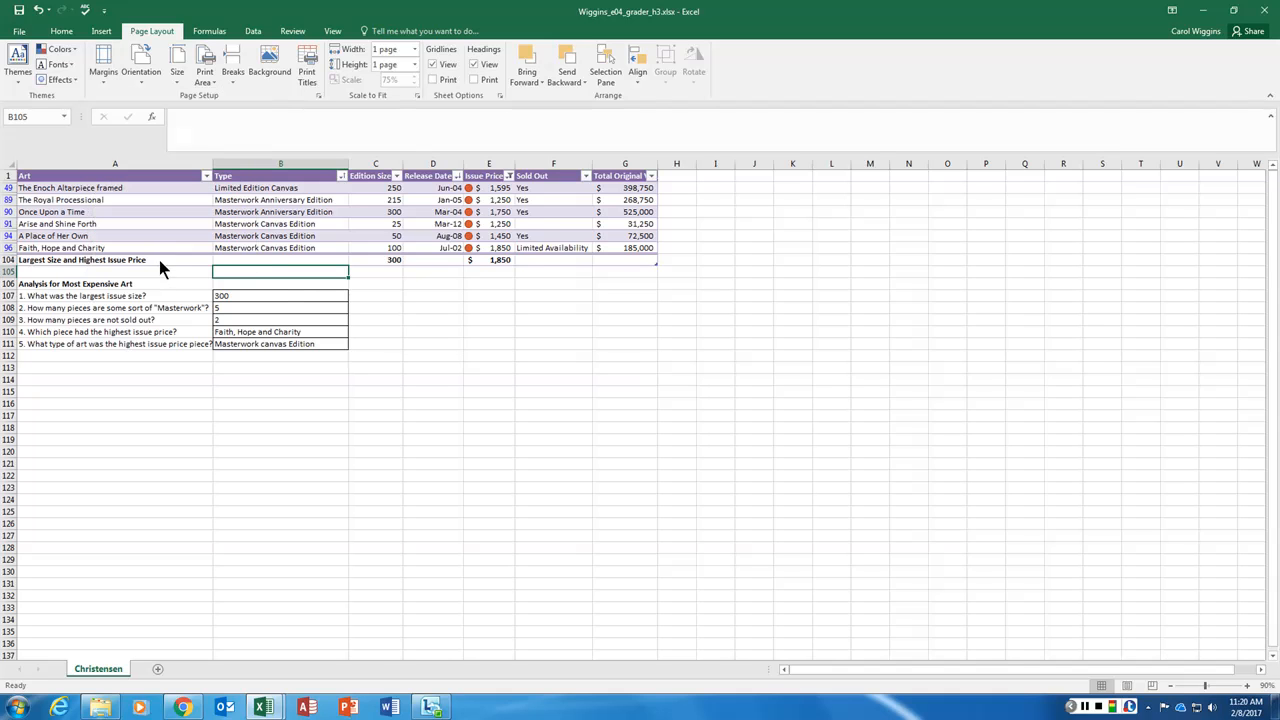
{"action": "left_click", "coordinate": [931, 116]}
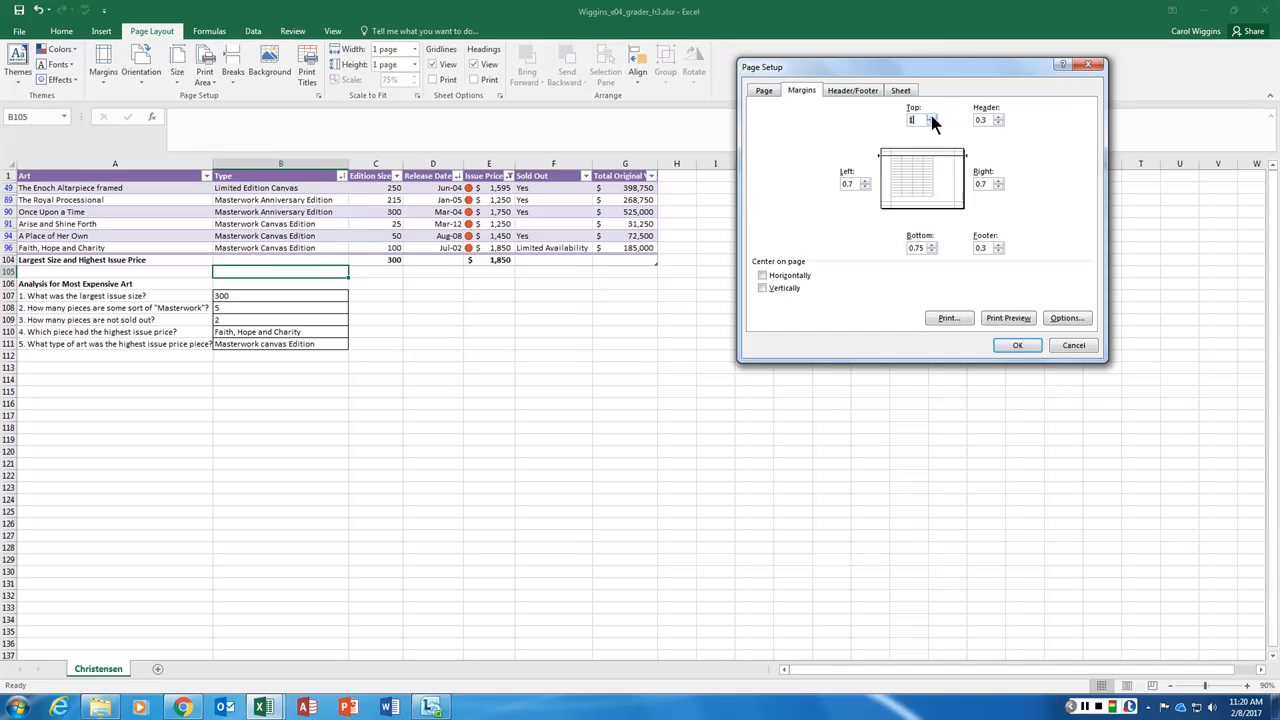
{"action": "left_click", "coordinate": [931, 244]}
{"action": "left_click", "coordinate": [865, 188]}
{"action": "type", "text": "0"}
{"action": "type", "text": ".3"}
{"action": "left_click", "coordinate": [990, 186]}
{"action": "left_click_drag", "start_coordinate": [990, 186], "coordinate": [955, 184]}
{"action": "left_click", "coordinate": [1017, 345]}
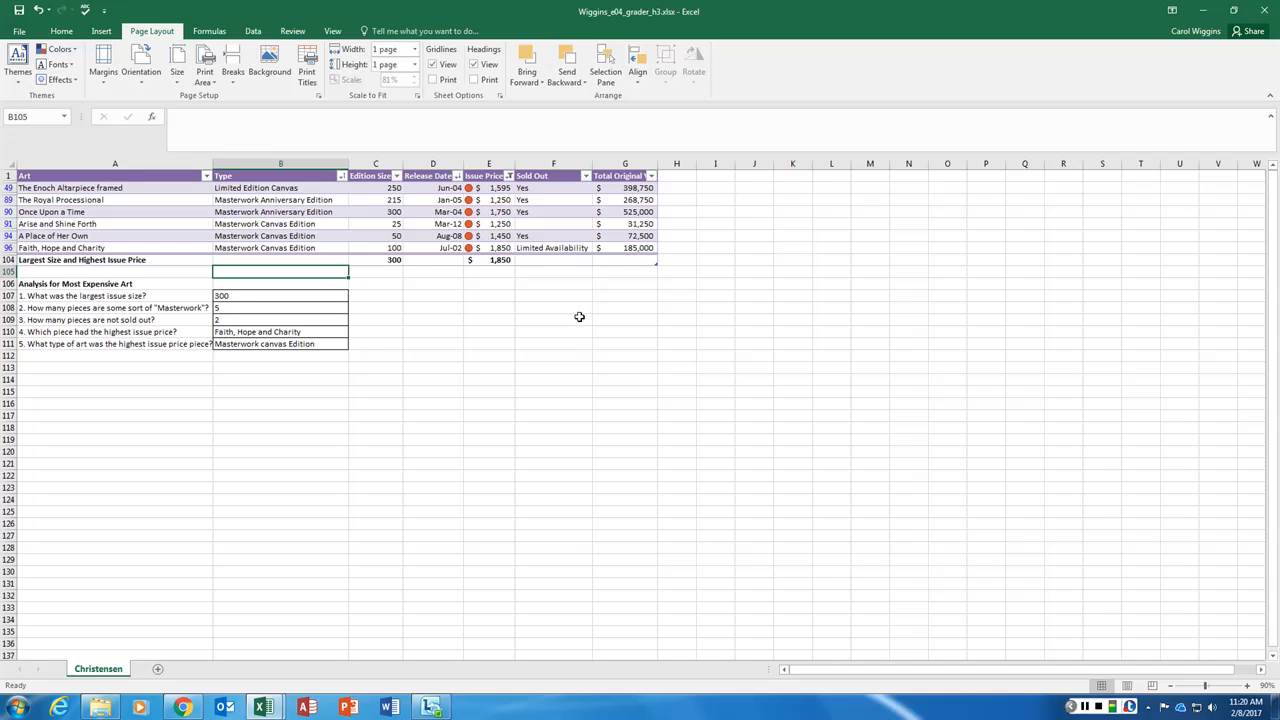
Set the width of column B to 30
{"action": "right_click", "coordinate": [309, 160]}
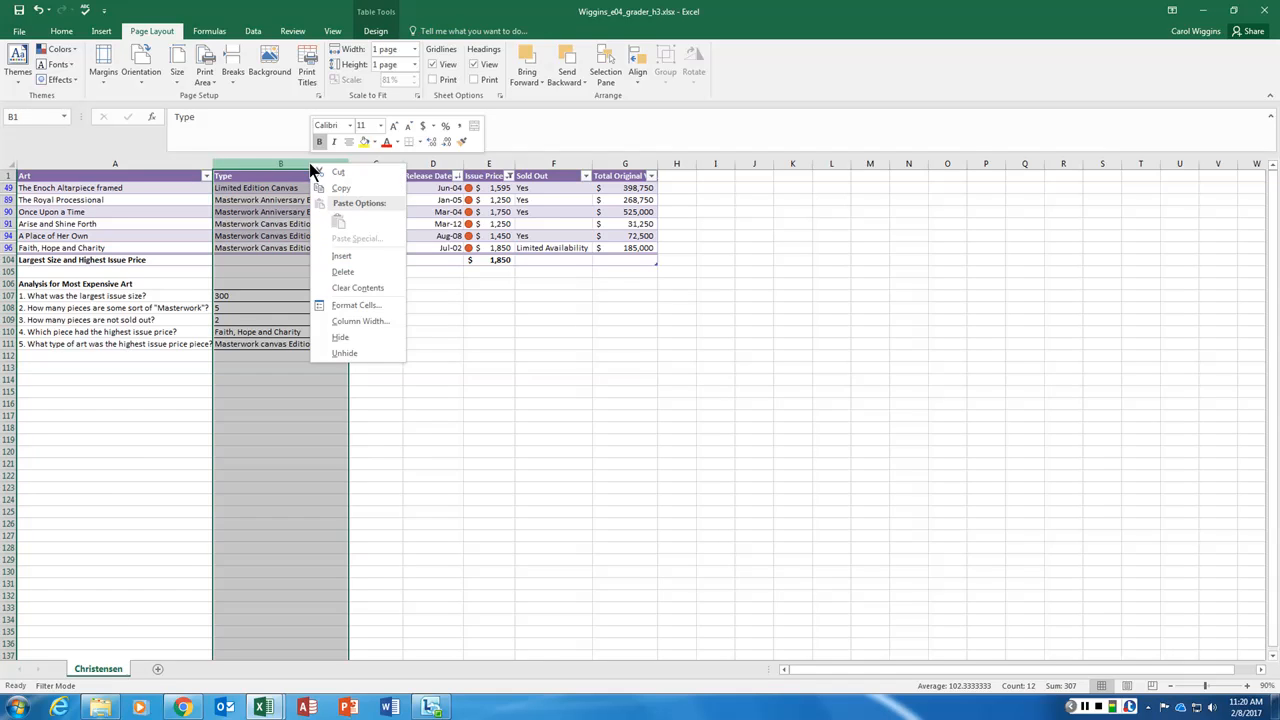
{"action": "left_click", "coordinate": [356, 322]}
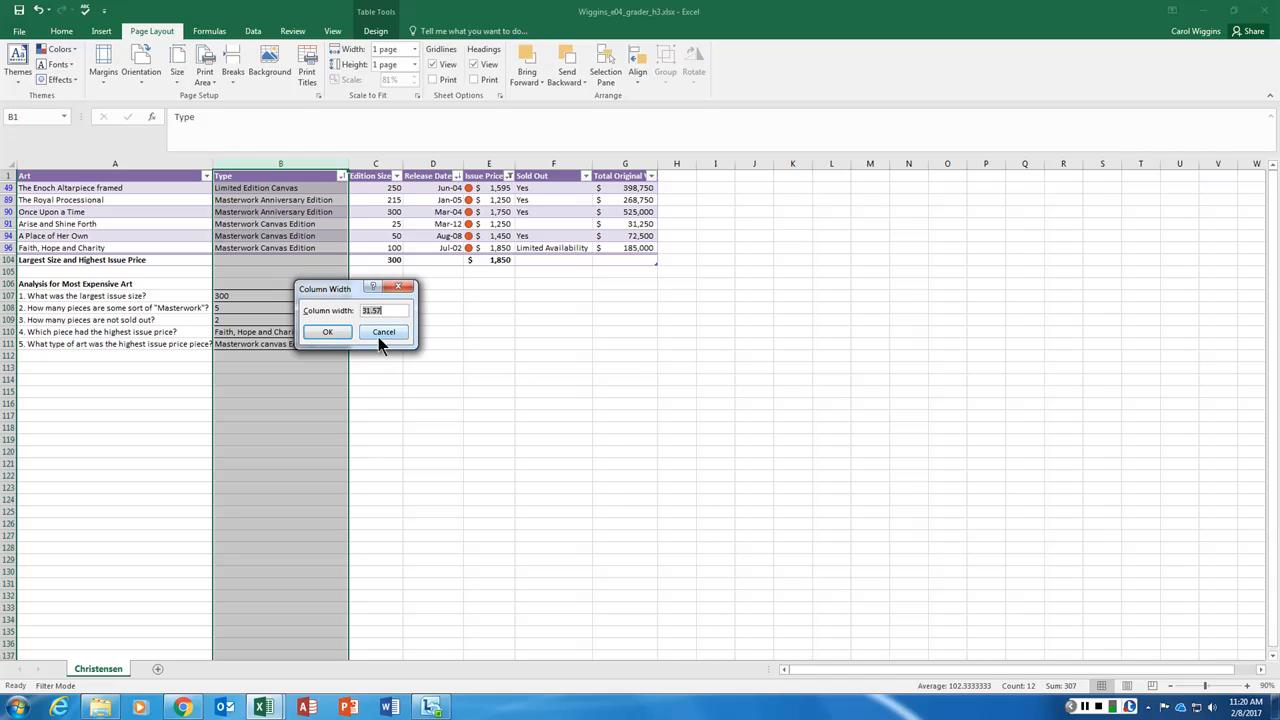
{"action": "type", "text": "30"}
{"action": "key", "text": "Return"}
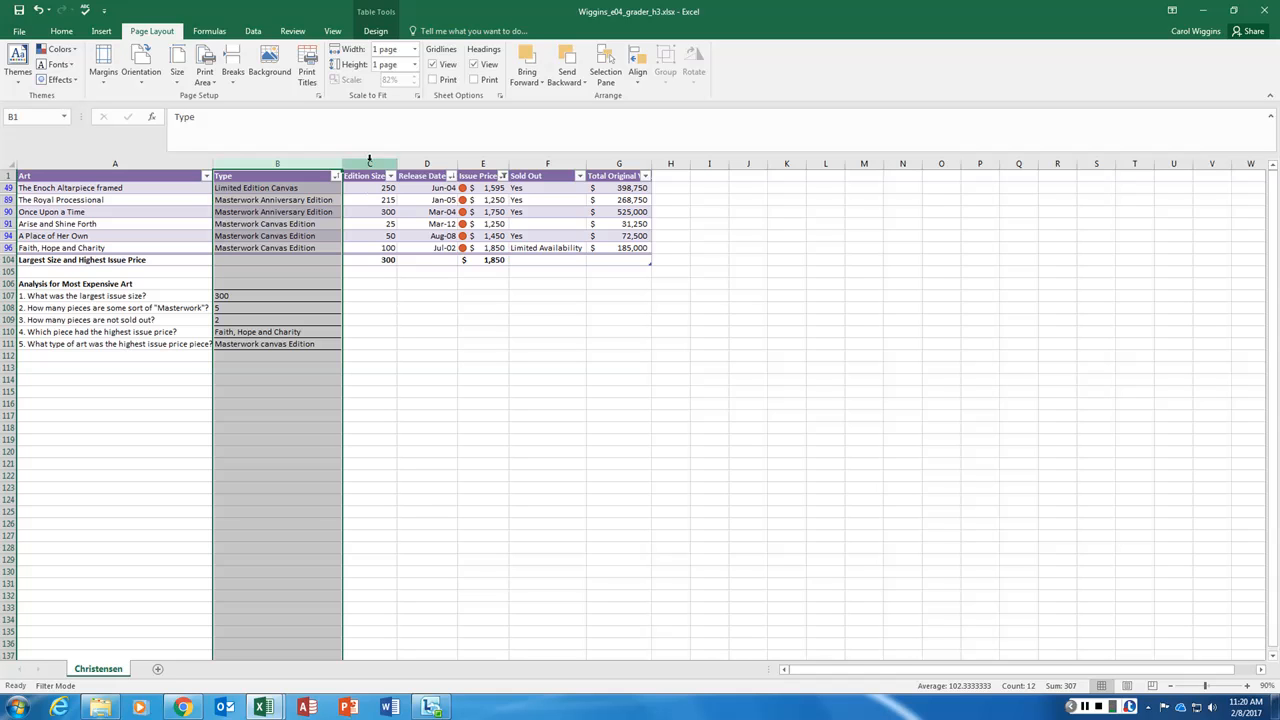
Set the width of columns C and D, Edition Size and Release Date, to 8.5
{"action": "left_click_drag", "start_coordinate": [370, 163], "coordinate": [423, 163]}
{"action": "right_click", "coordinate": [422, 170]}
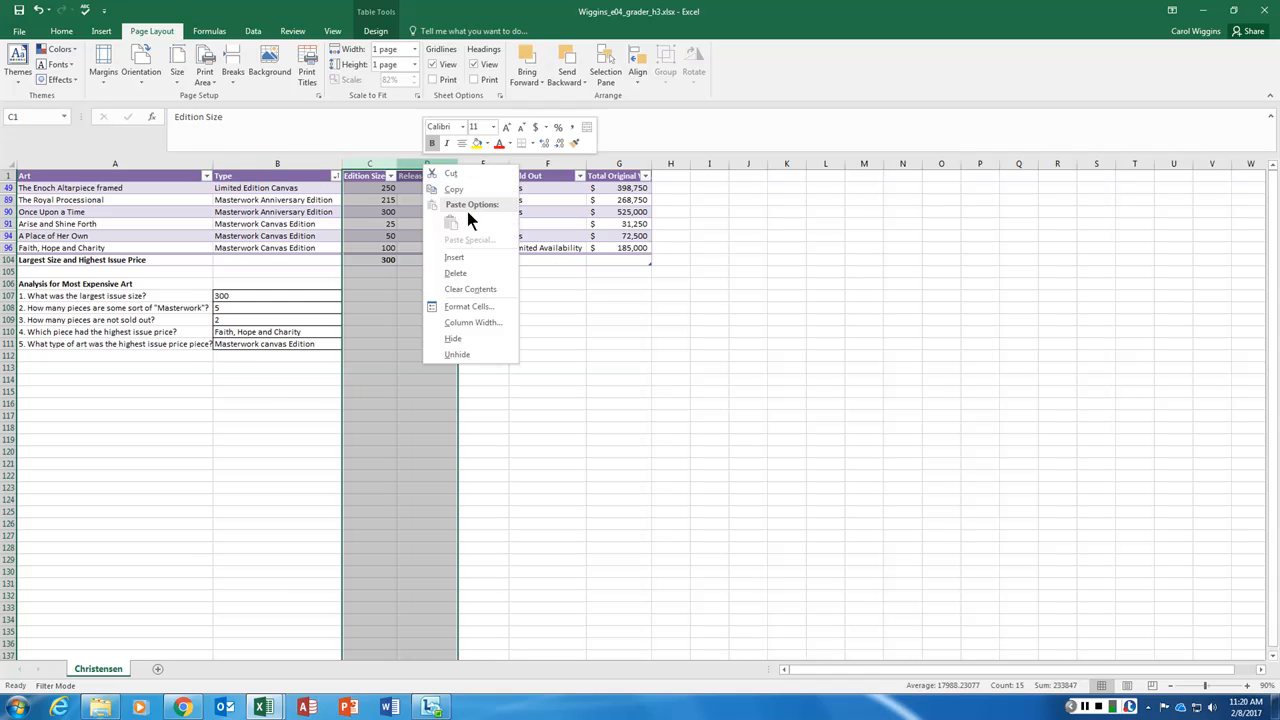
{"action": "left_click", "coordinate": [466, 322]}
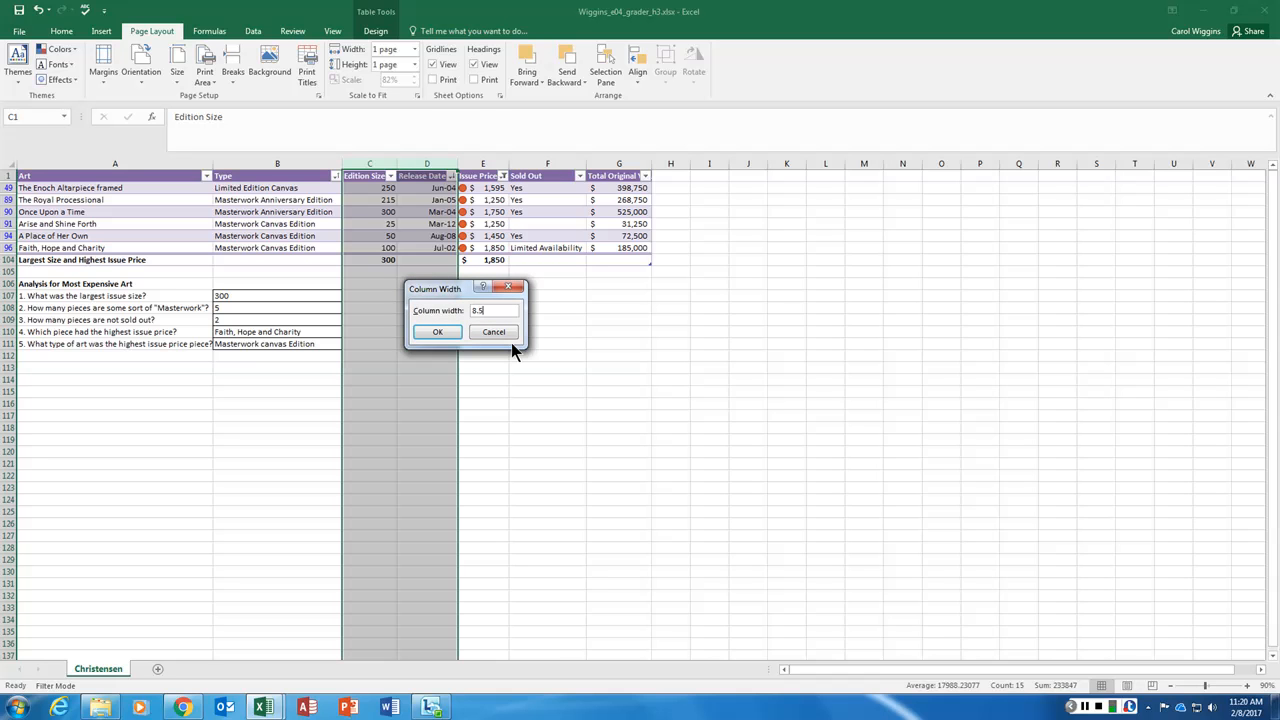
{"action": "left_click", "coordinate": [437, 332]}
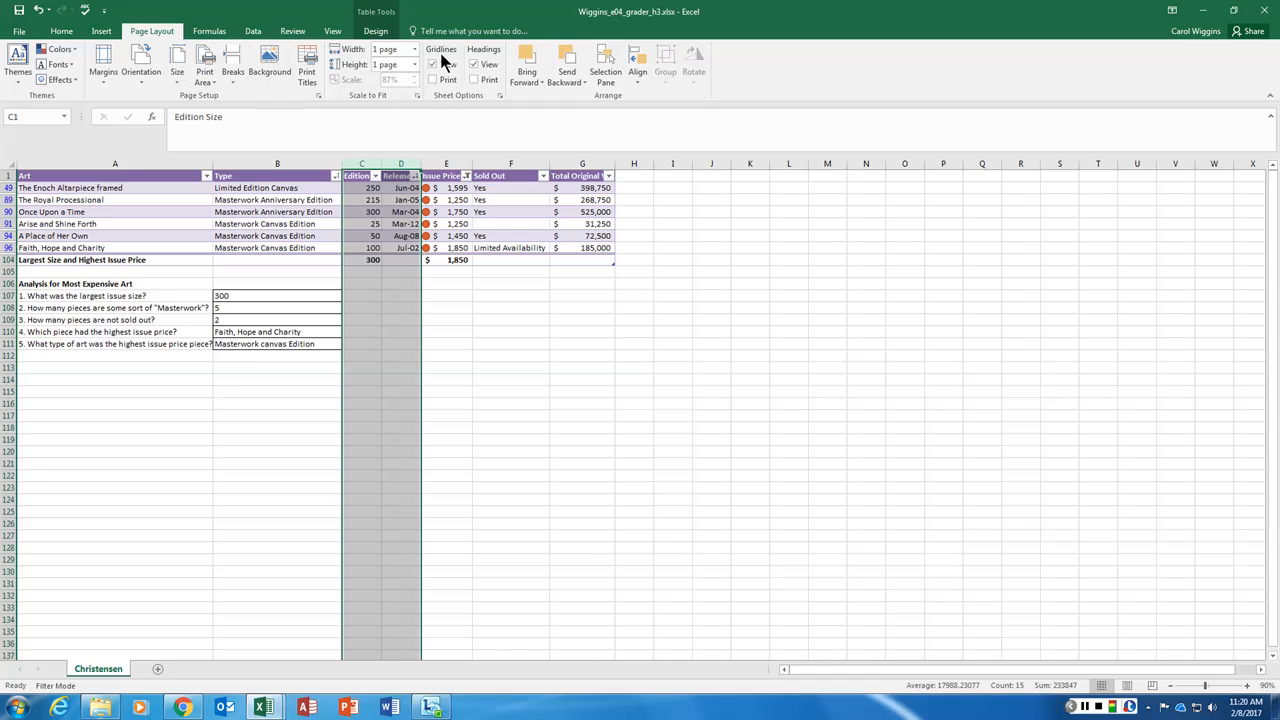
Wrap the text in columns C and D so their headings fit the narrower width
{"action": "left_click", "coordinate": [61, 33]}
{"action": "left_click", "coordinate": [370, 55]}
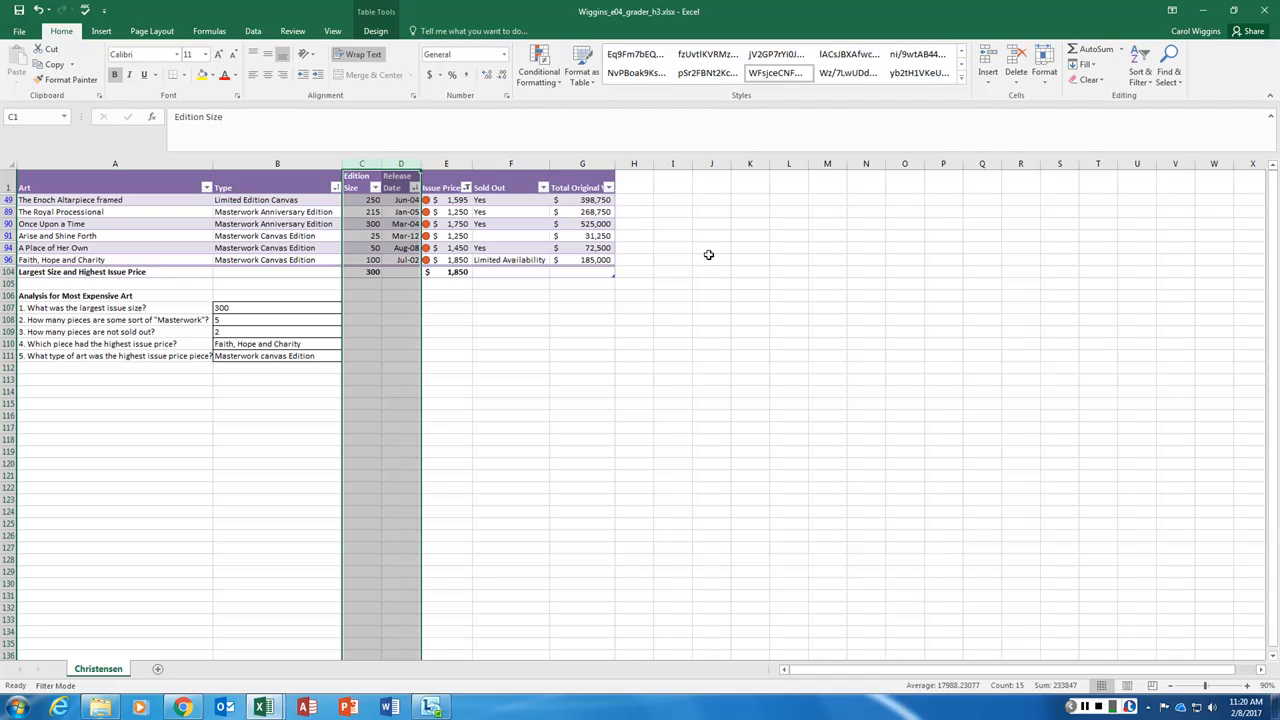
{"action": "left_click", "coordinate": [633, 334]}
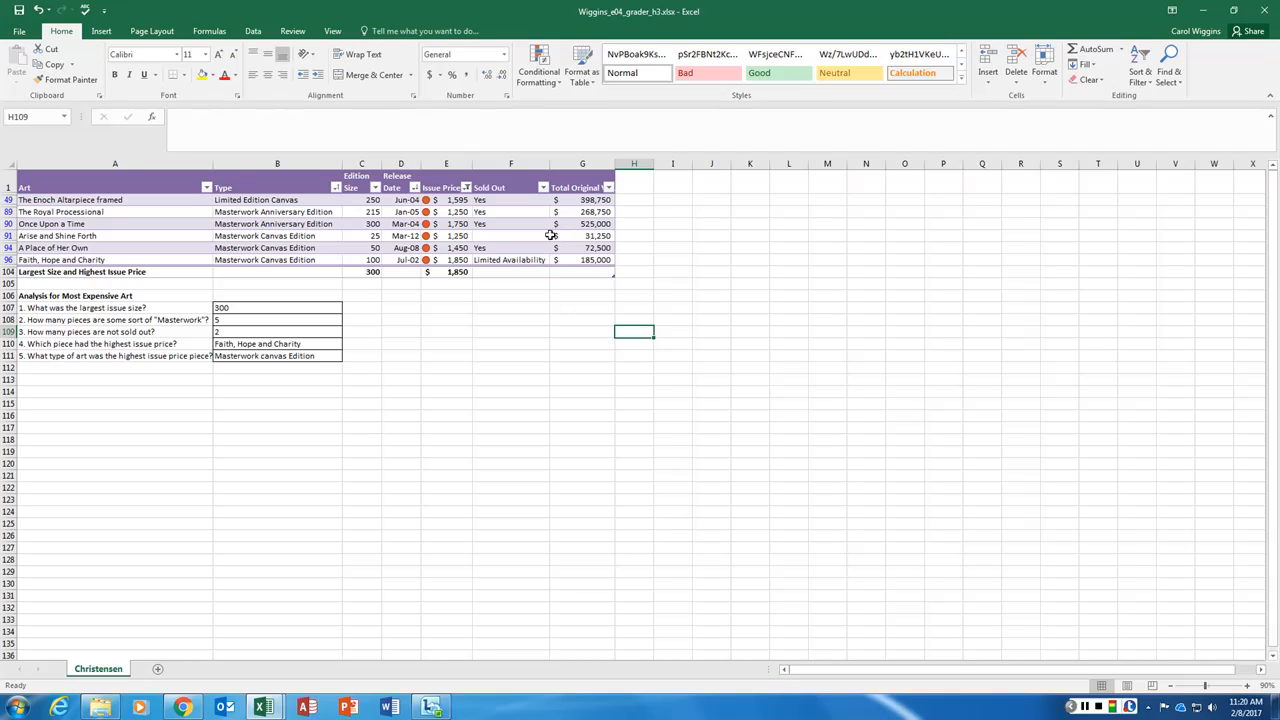
Add a page footer with the text "Exploring Series" in its left section
{"action": "left_click", "coordinate": [101, 33]}
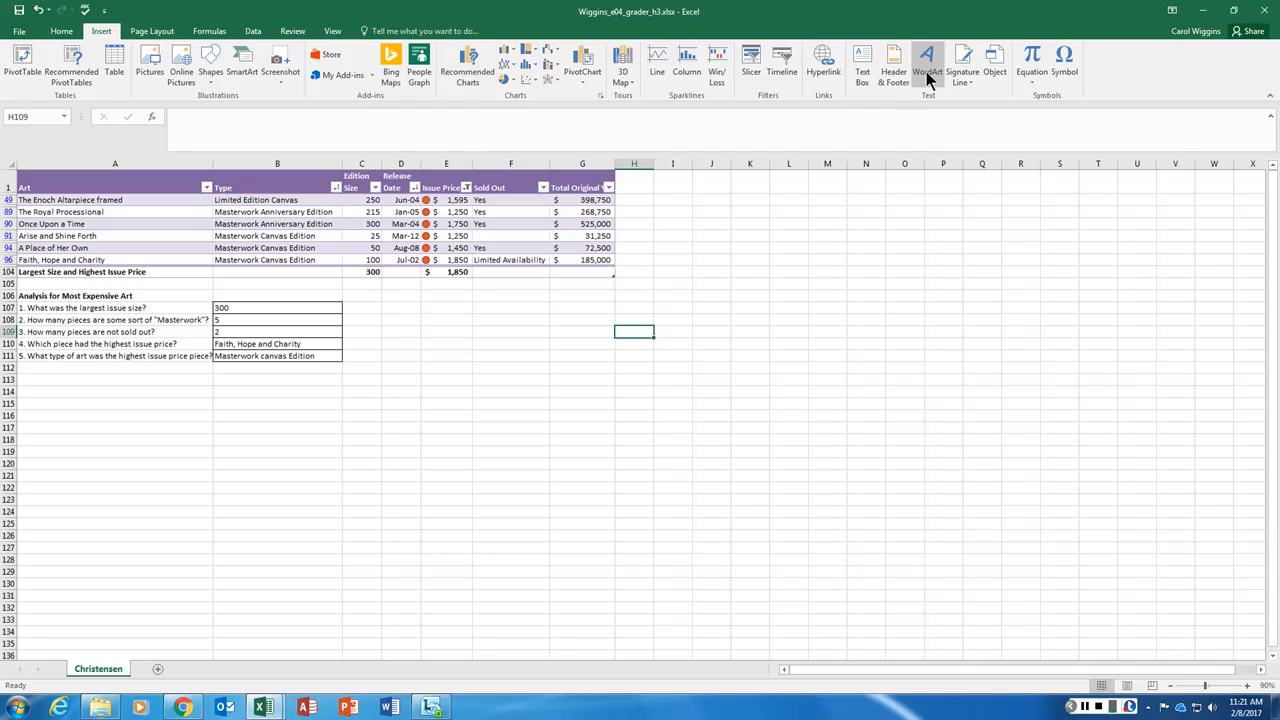
{"action": "left_click", "coordinate": [896, 60]}
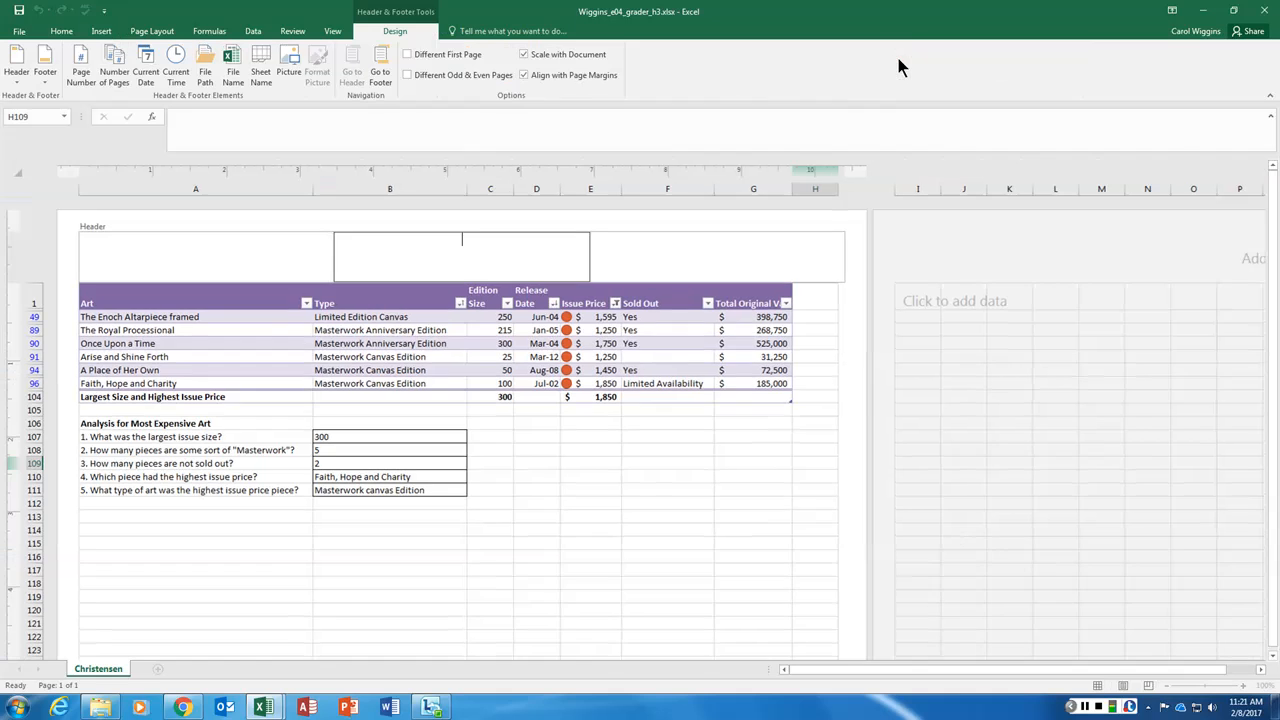
{"action": "left_click", "coordinate": [380, 62]}
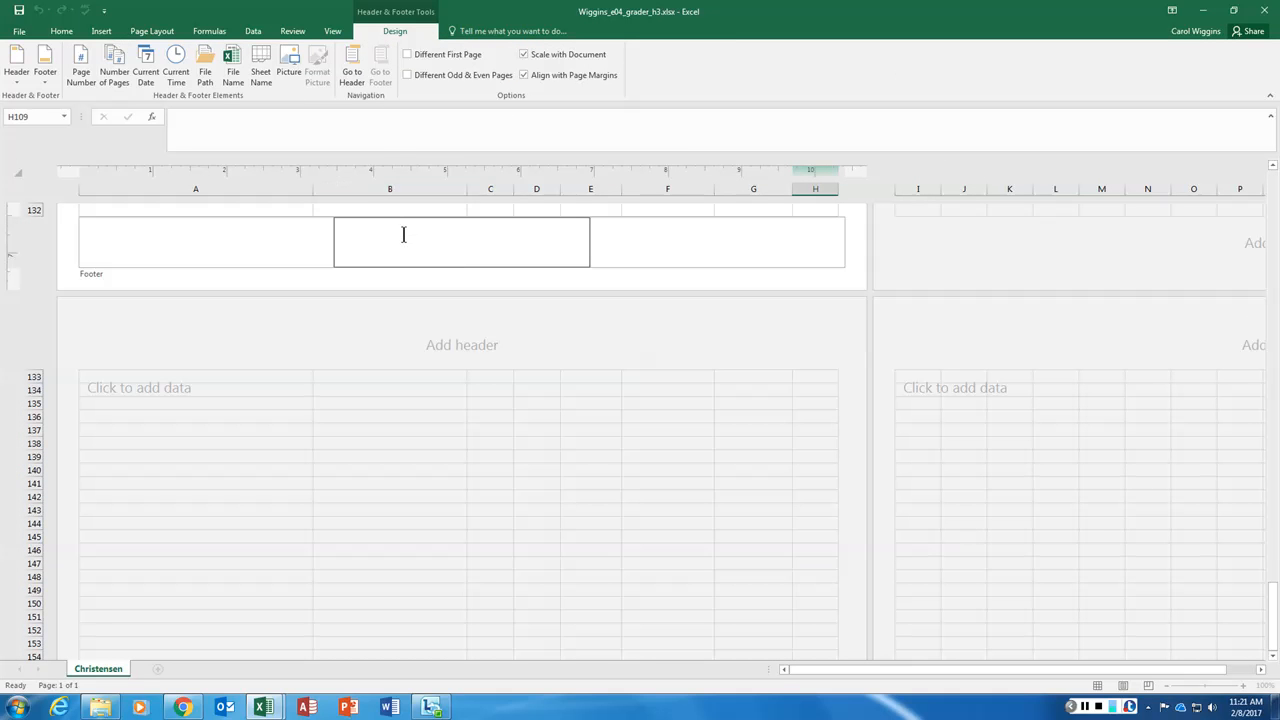
{"action": "left_click", "coordinate": [208, 265]}
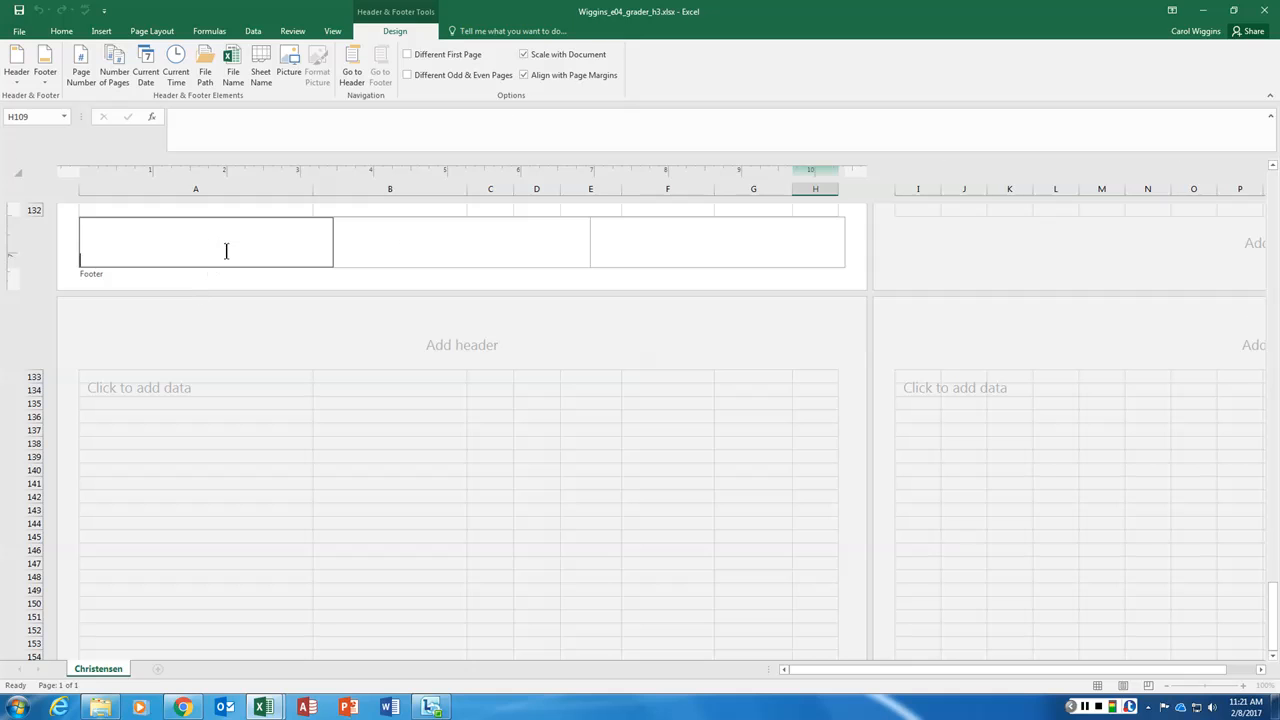
{"action": "type", "text": "Exploring Series"}
{"action": "key", "text": "Tab"}
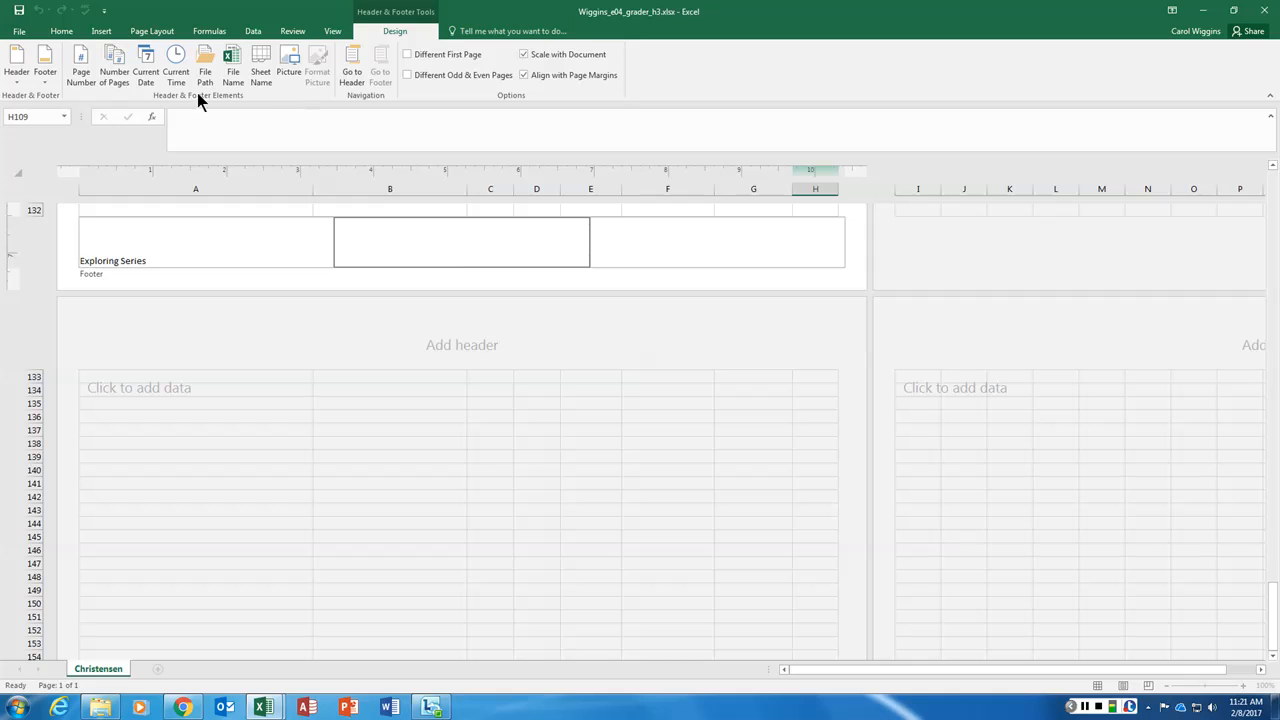
Insert the sheet name code in the footer's center section and the file name code in its right section
{"action": "left_click", "coordinate": [258, 63]}
{"action": "key", "text": "Tab"}
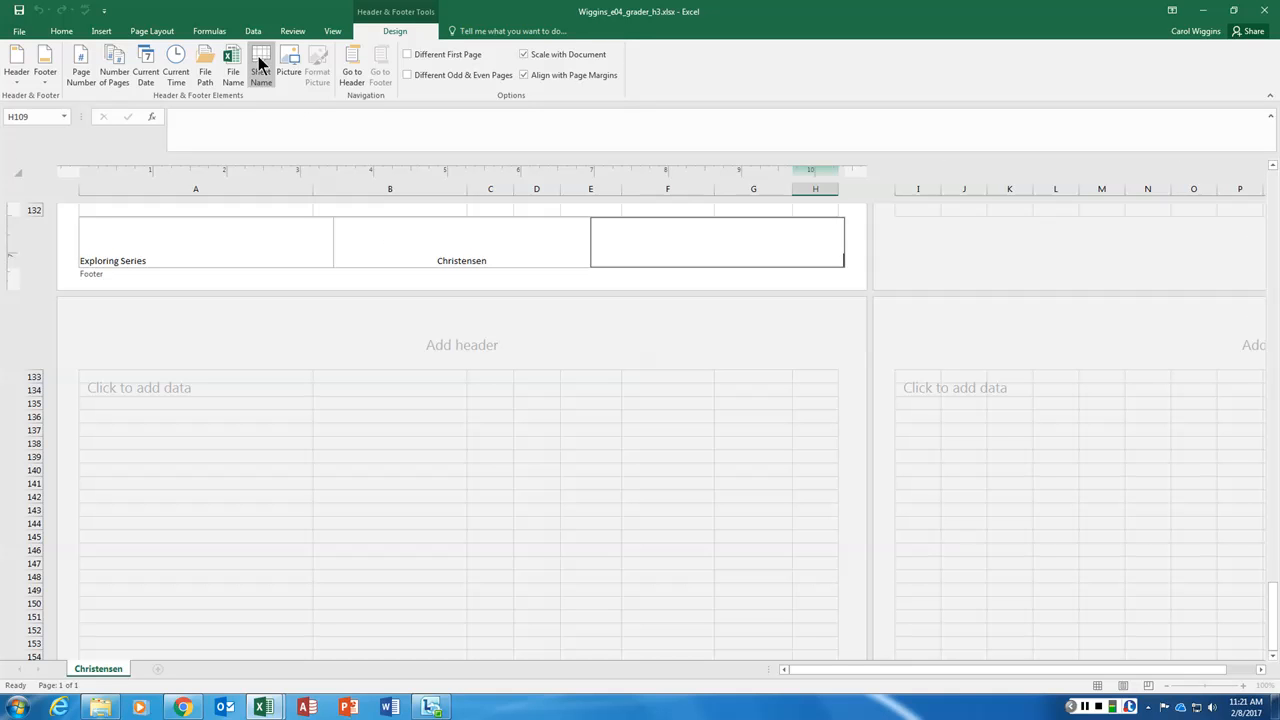
{"action": "left_click", "coordinate": [234, 62]}
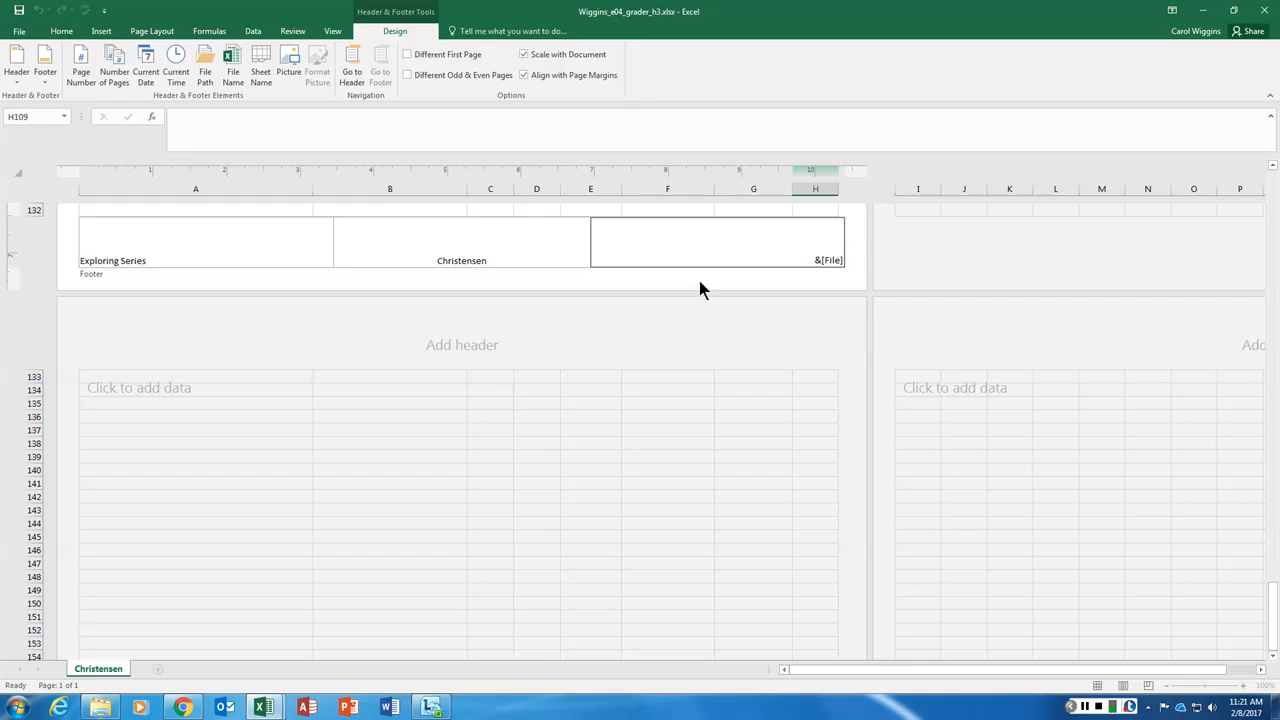
{"action": "left_click", "coordinate": [608, 209]}
{"action": "scroll", "coordinate": [722, 243], "scroll_direction": "up", "scroll_amount": 4}
{"action": "scroll", "coordinate": [722, 243], "scroll_direction": "up", "scroll_amount": 2}
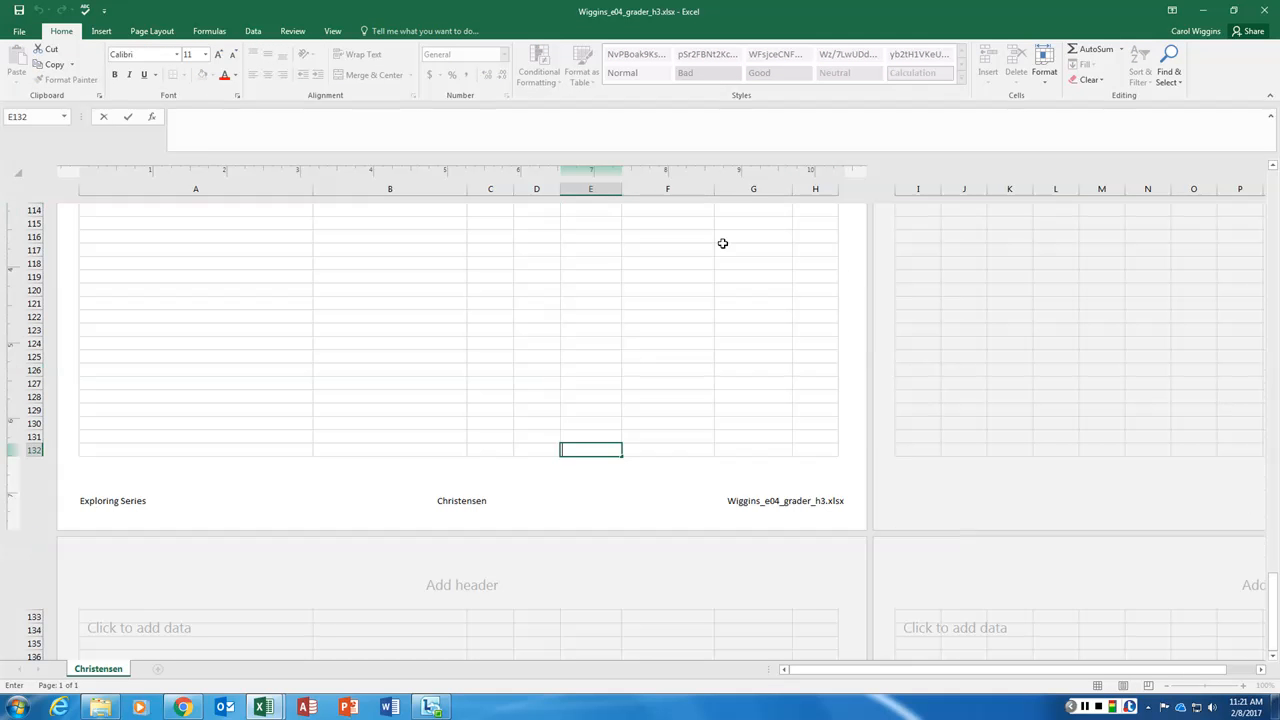
{"action": "scroll", "coordinate": [722, 243], "scroll_direction": "up", "scroll_amount": 7}
{"action": "scroll", "coordinate": [722, 245], "scroll_direction": "down", "scroll_amount": 5}
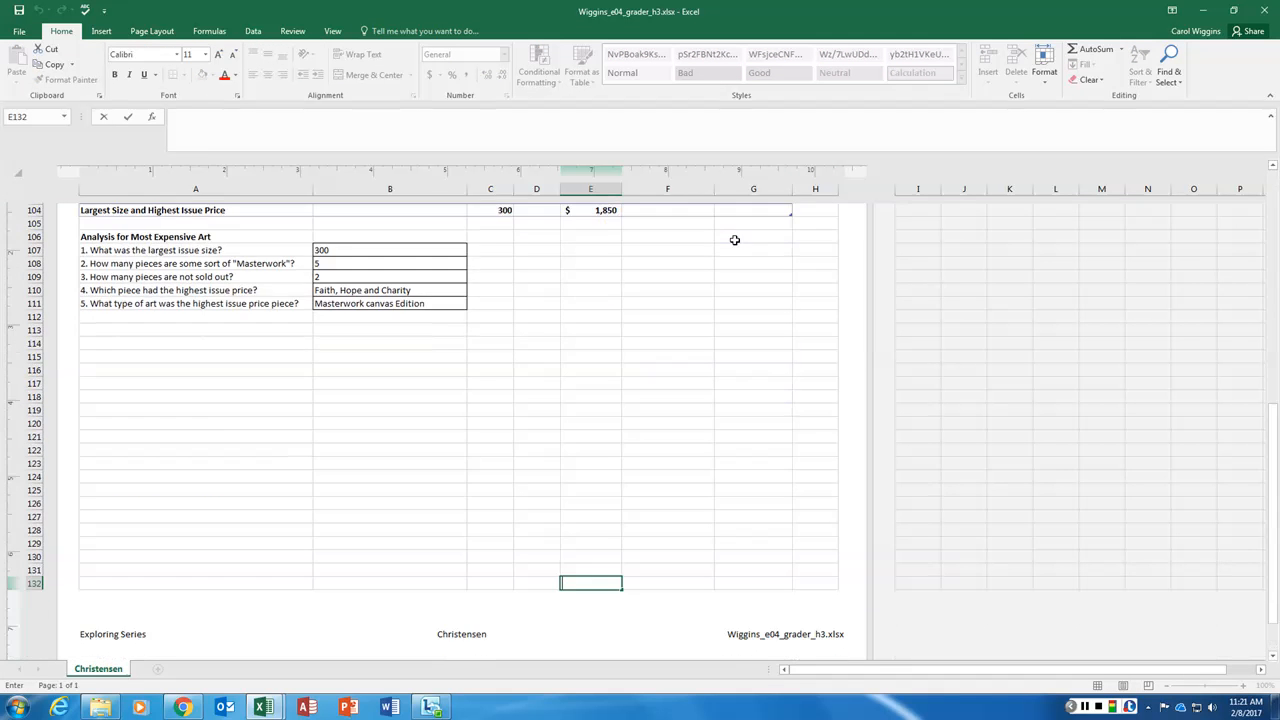
{"action": "scroll", "coordinate": [730, 245], "scroll_direction": "up", "scroll_amount": 2}
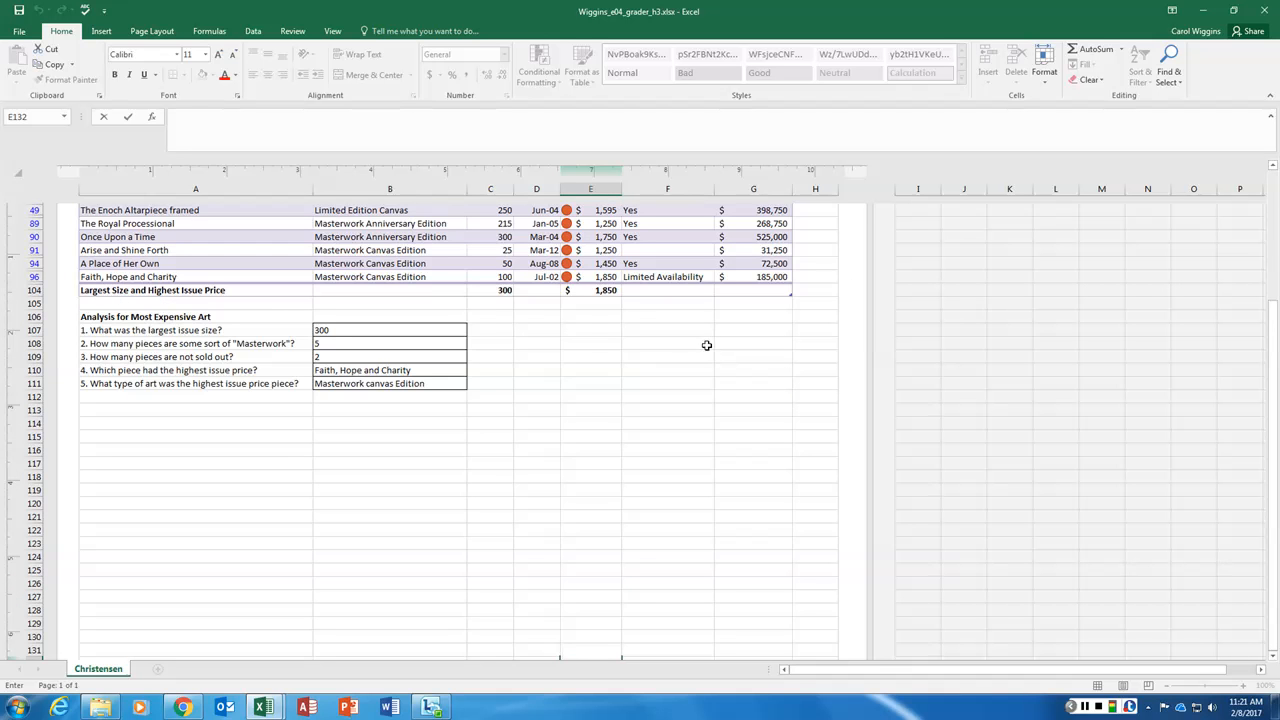
{"action": "scroll", "coordinate": [466, 290], "scroll_direction": "up", "scroll_amount": 3}
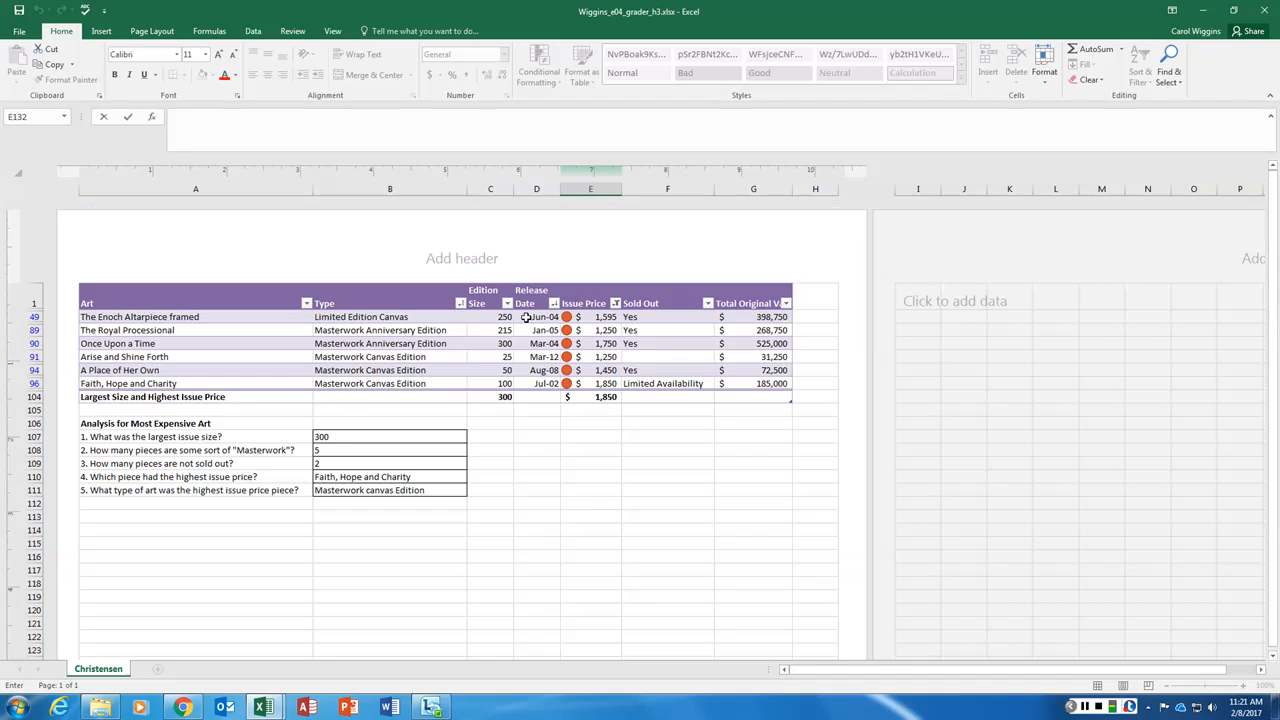